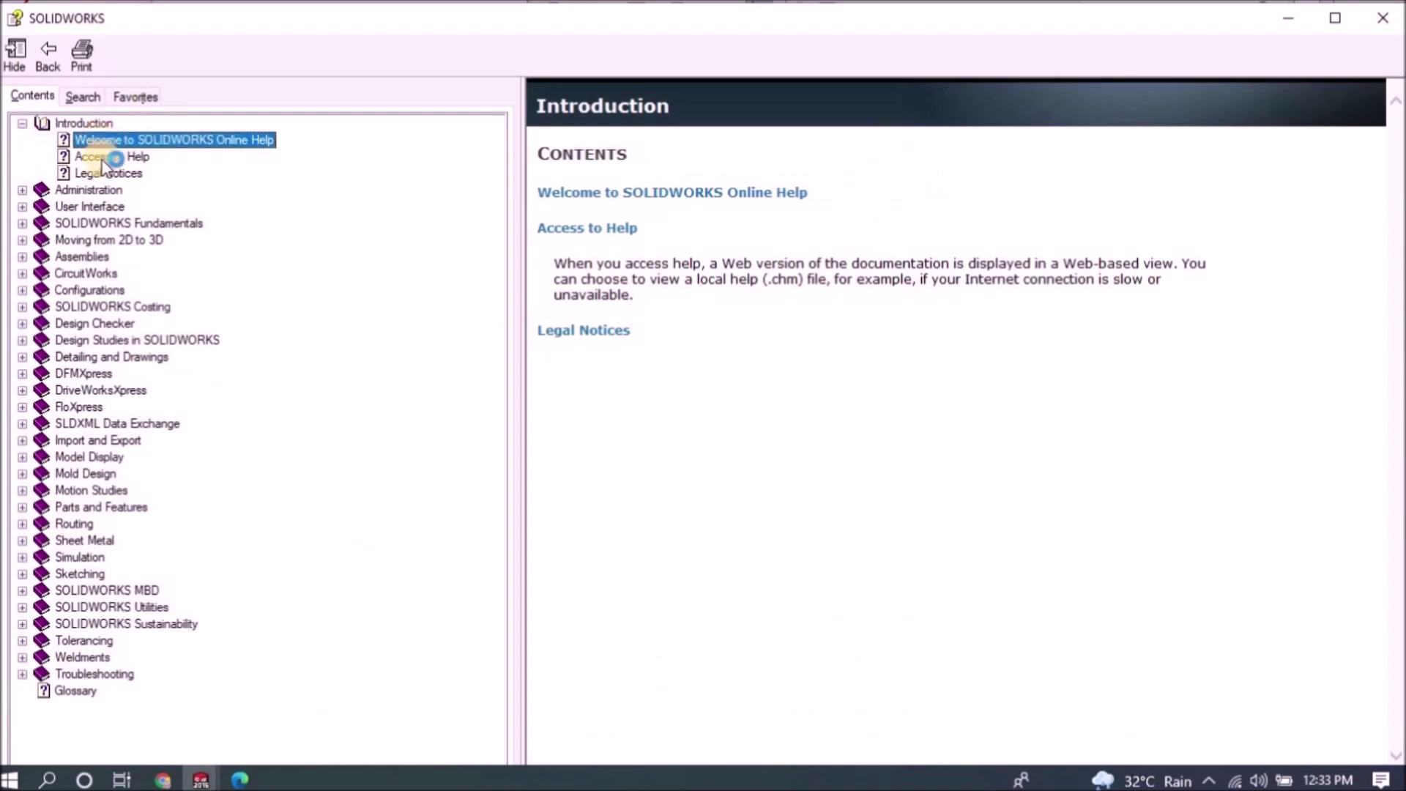
Step: Browse the Access to Help, Legal Notices and Administration Installation Guide help topics, then orbit the model
left_click(103, 158)
left_click(106, 174)
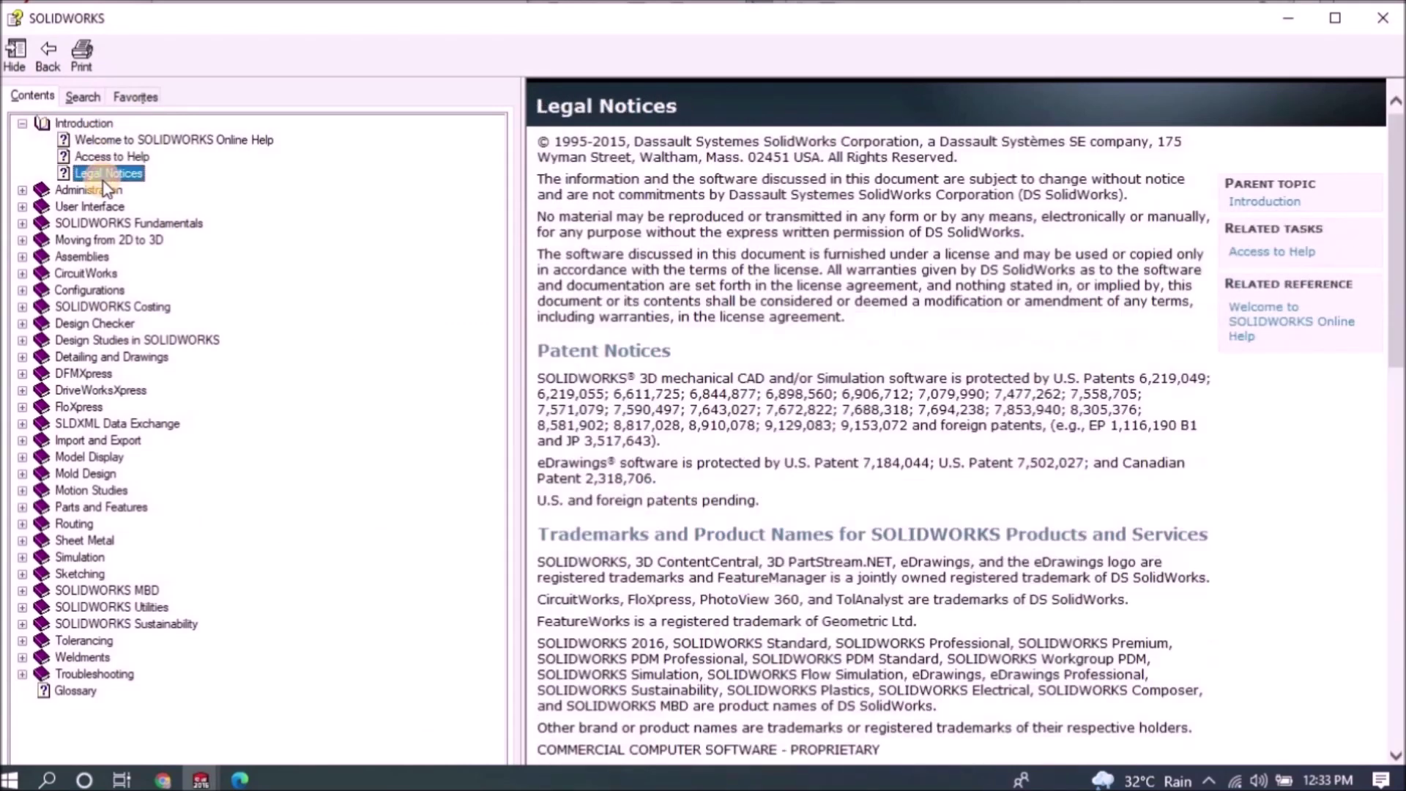
left_click(23, 190)
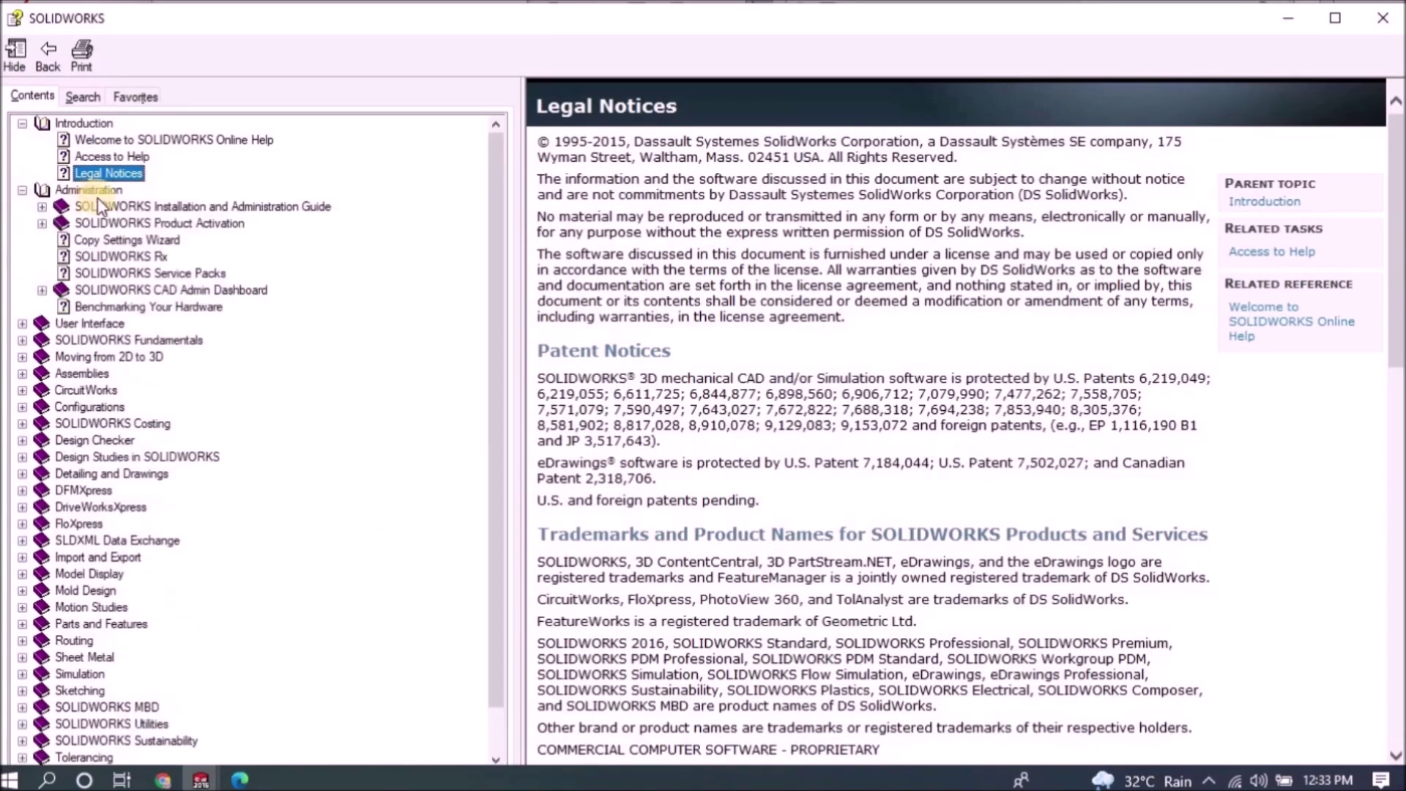
left_click(42, 207)
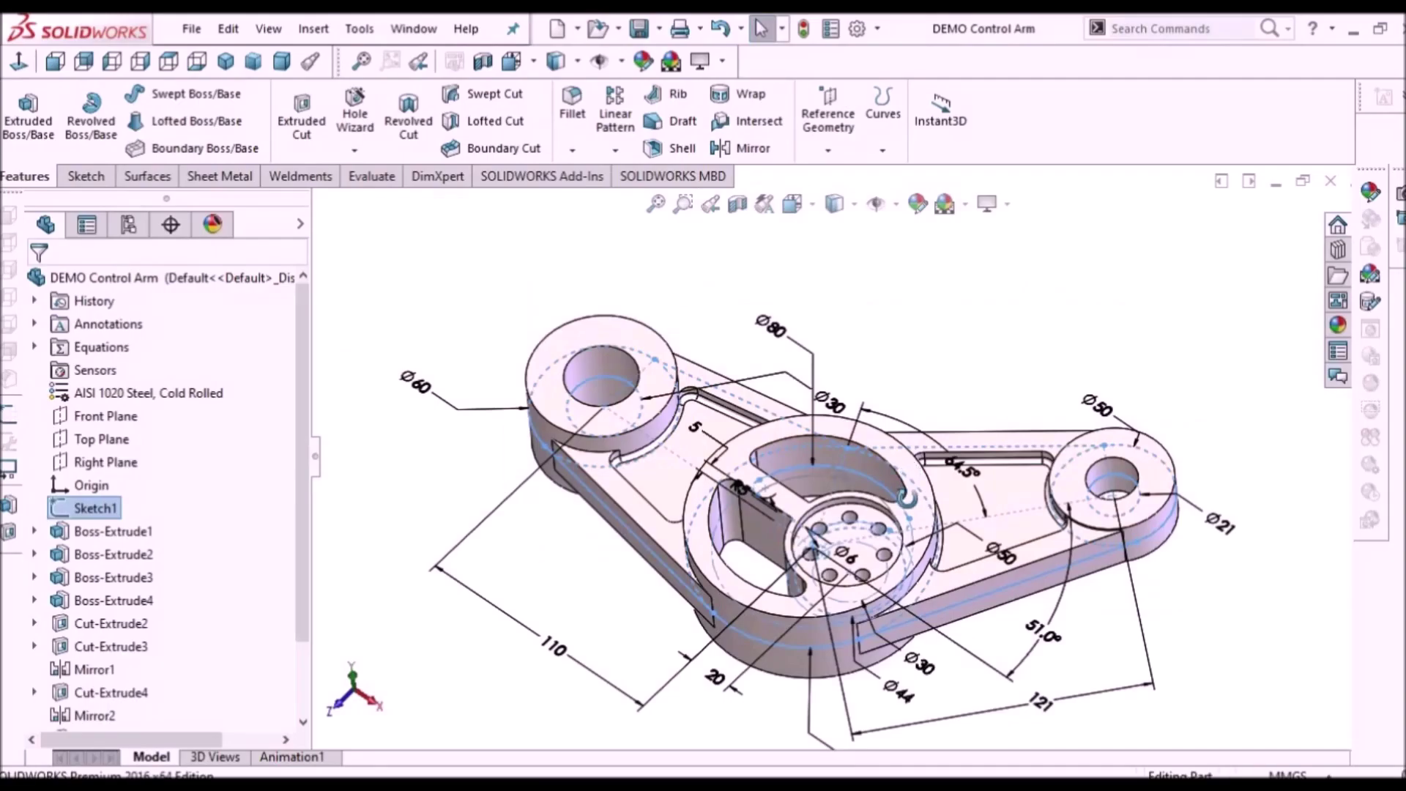
middle_click_drag(907, 498, 938, 381)
Step: Hide Sketch1 and orbit the boundary surface, assembly and curved surface models to inspect them
left_click(954, 347)
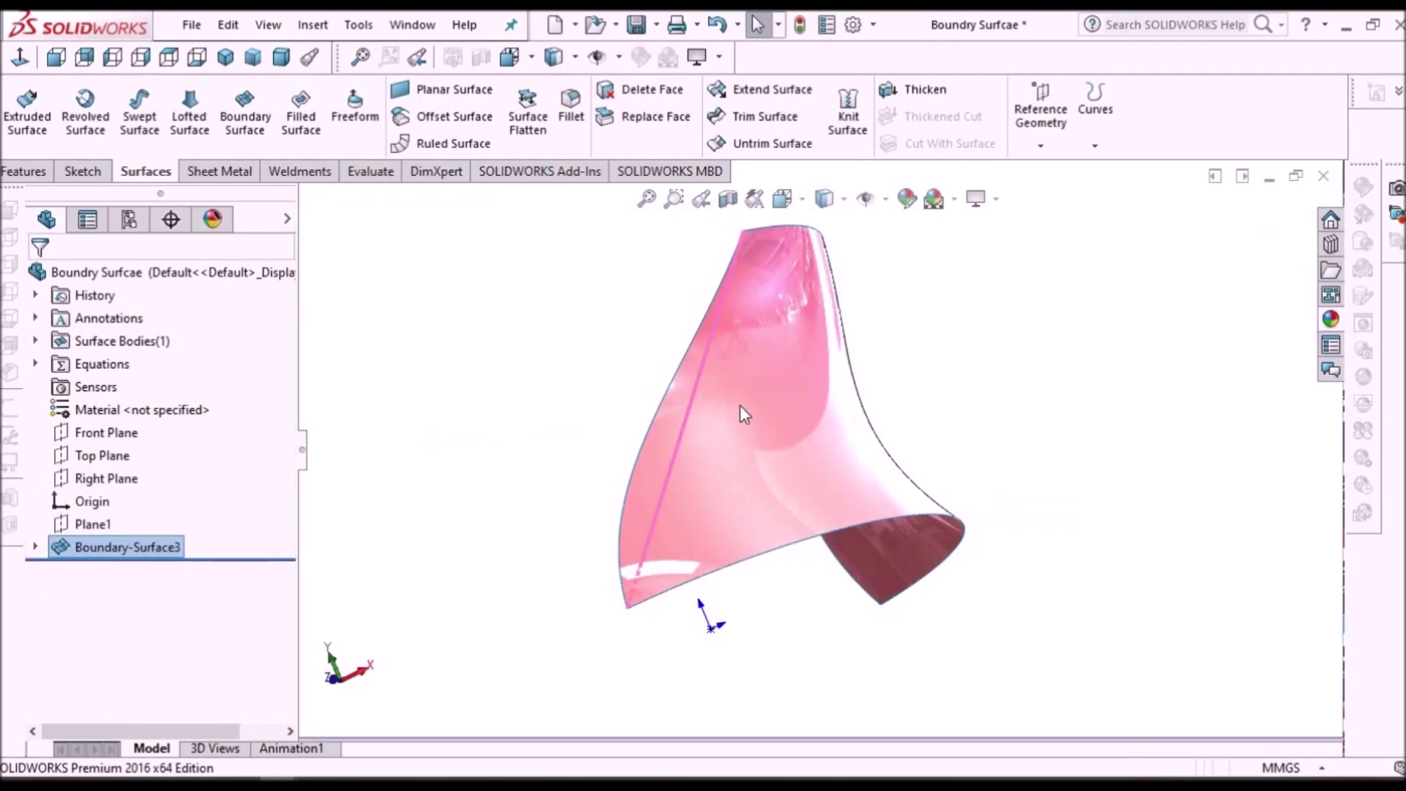
middle_click_drag(841, 449, 659, 430)
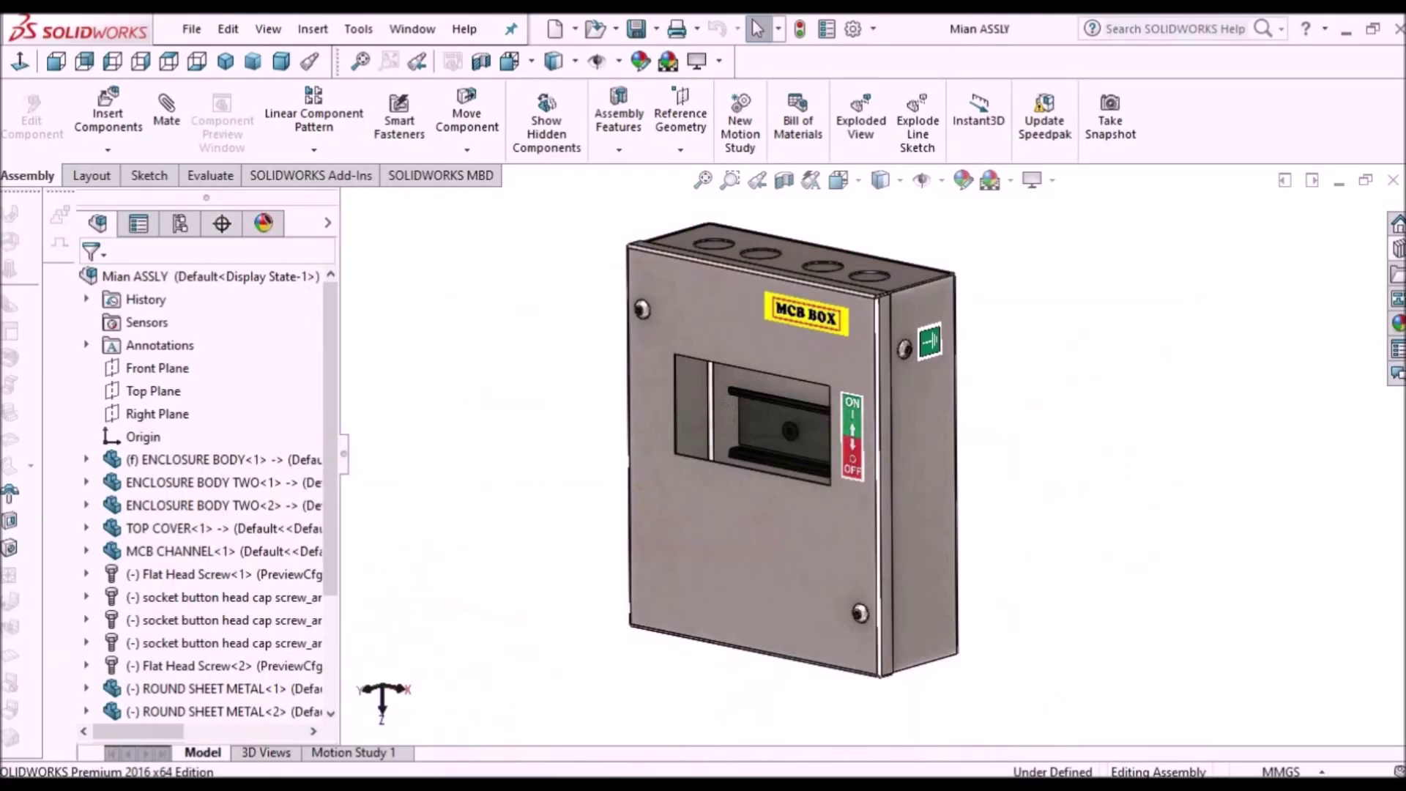
key("ctrl+7")
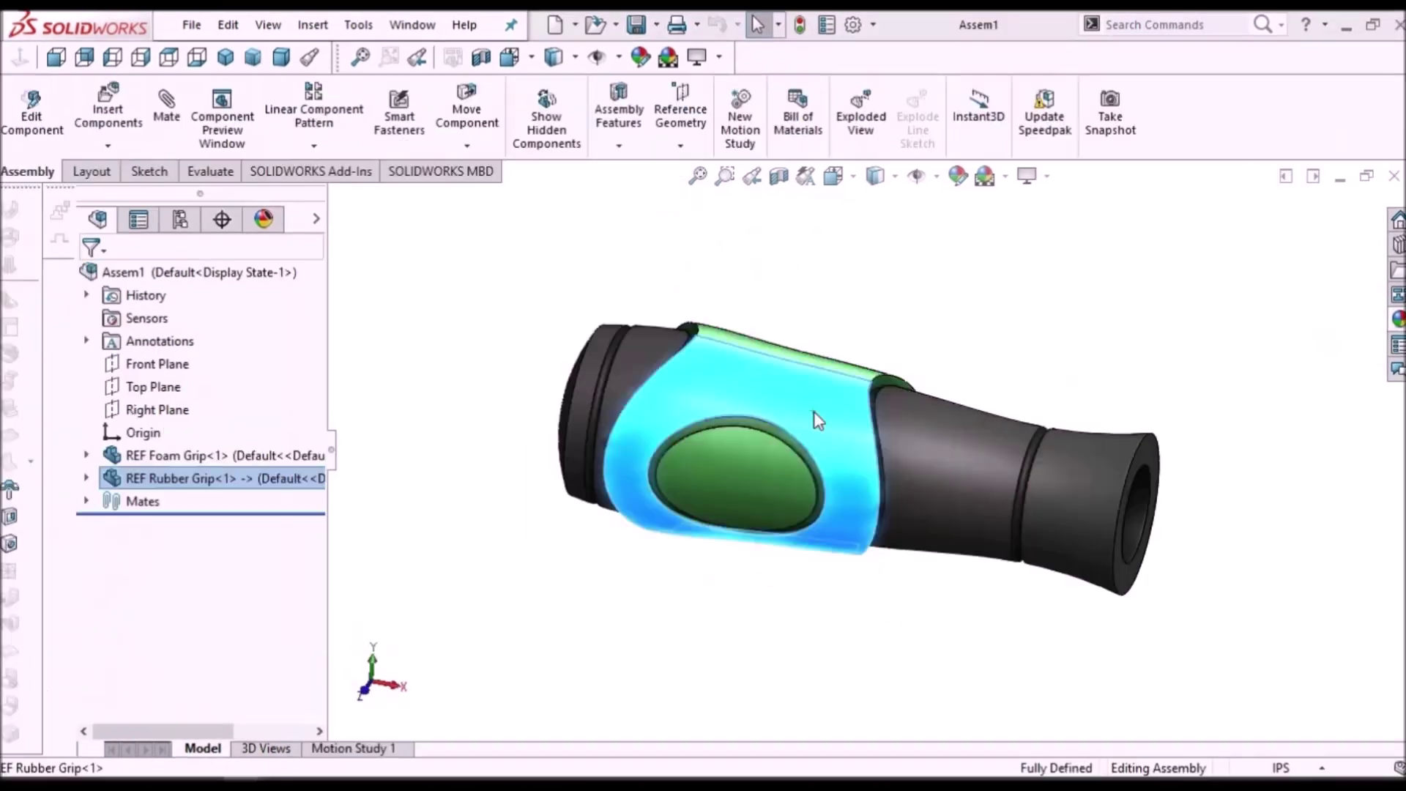
right_click(816, 408)
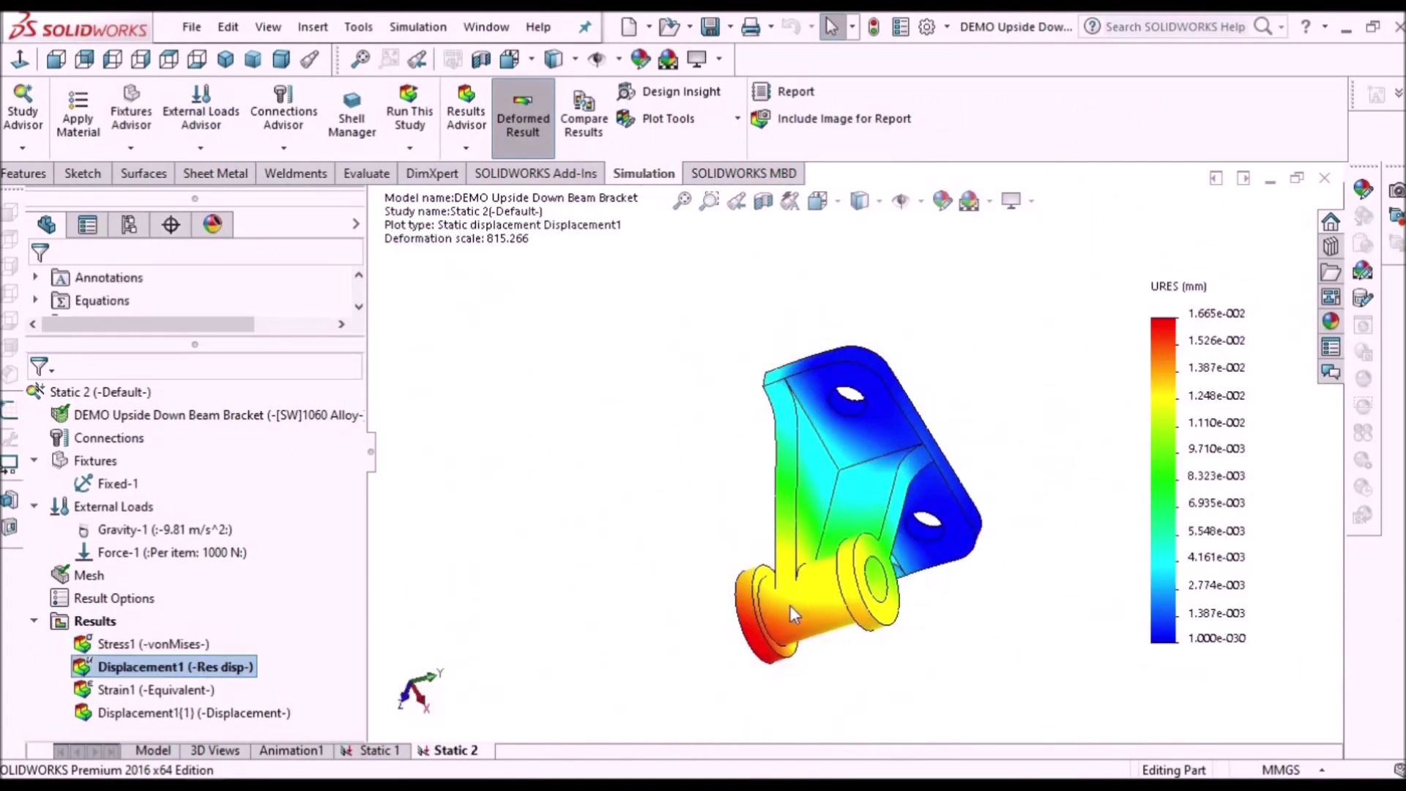
middle_click_drag(793, 614, 901, 673)
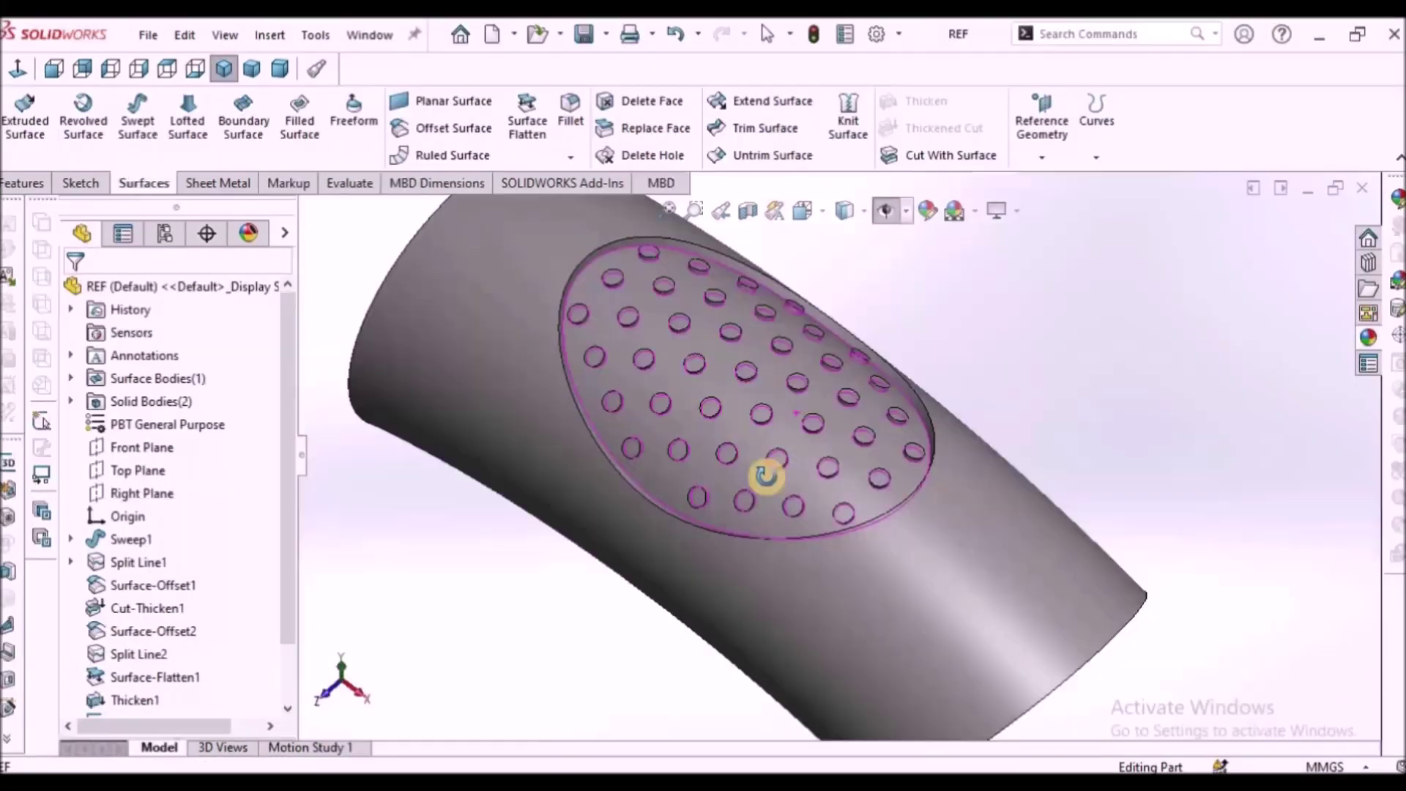
middle_click_drag(762, 471, 931, 454)
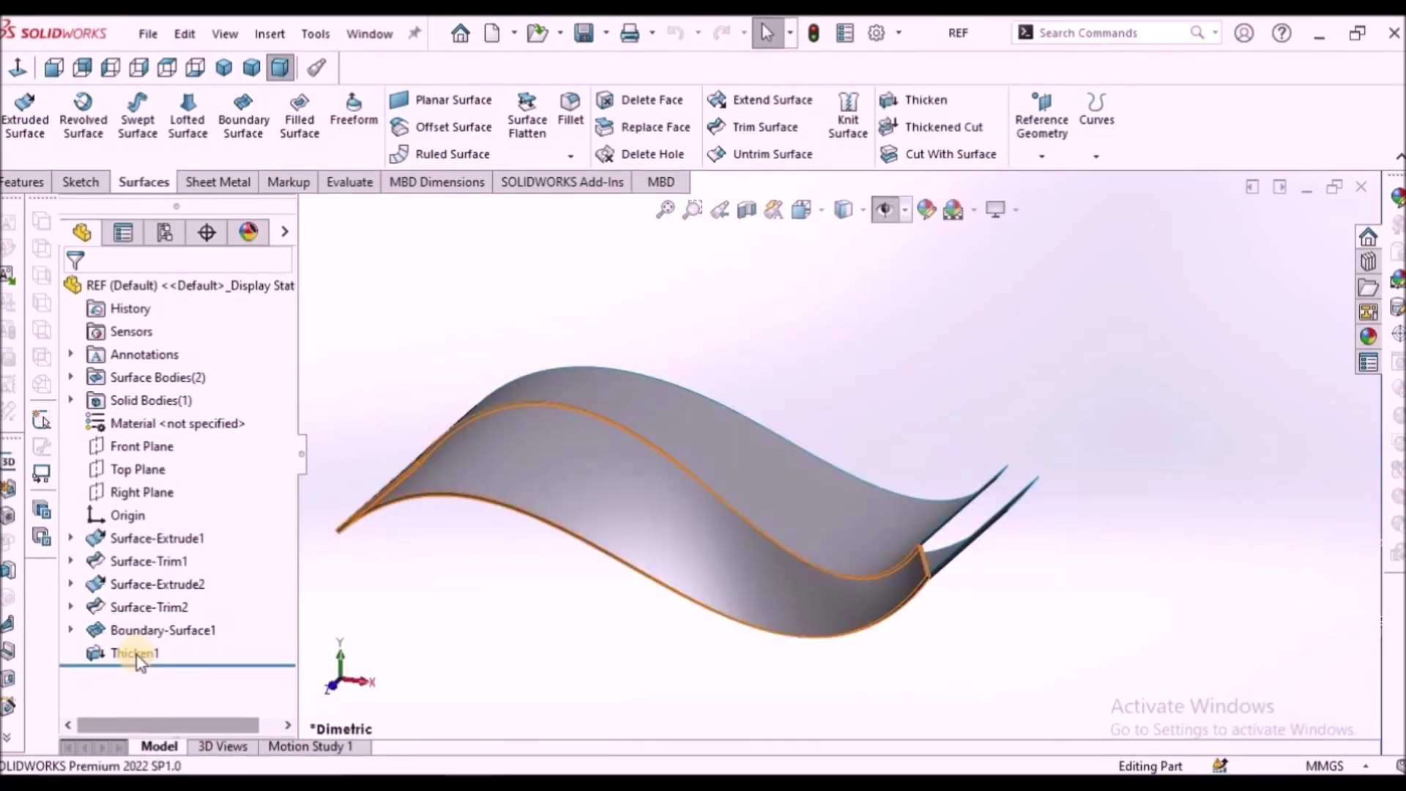
Step: Hide the Thicken1 body so only the wave part's thin surfaces show
right_click(112, 653)
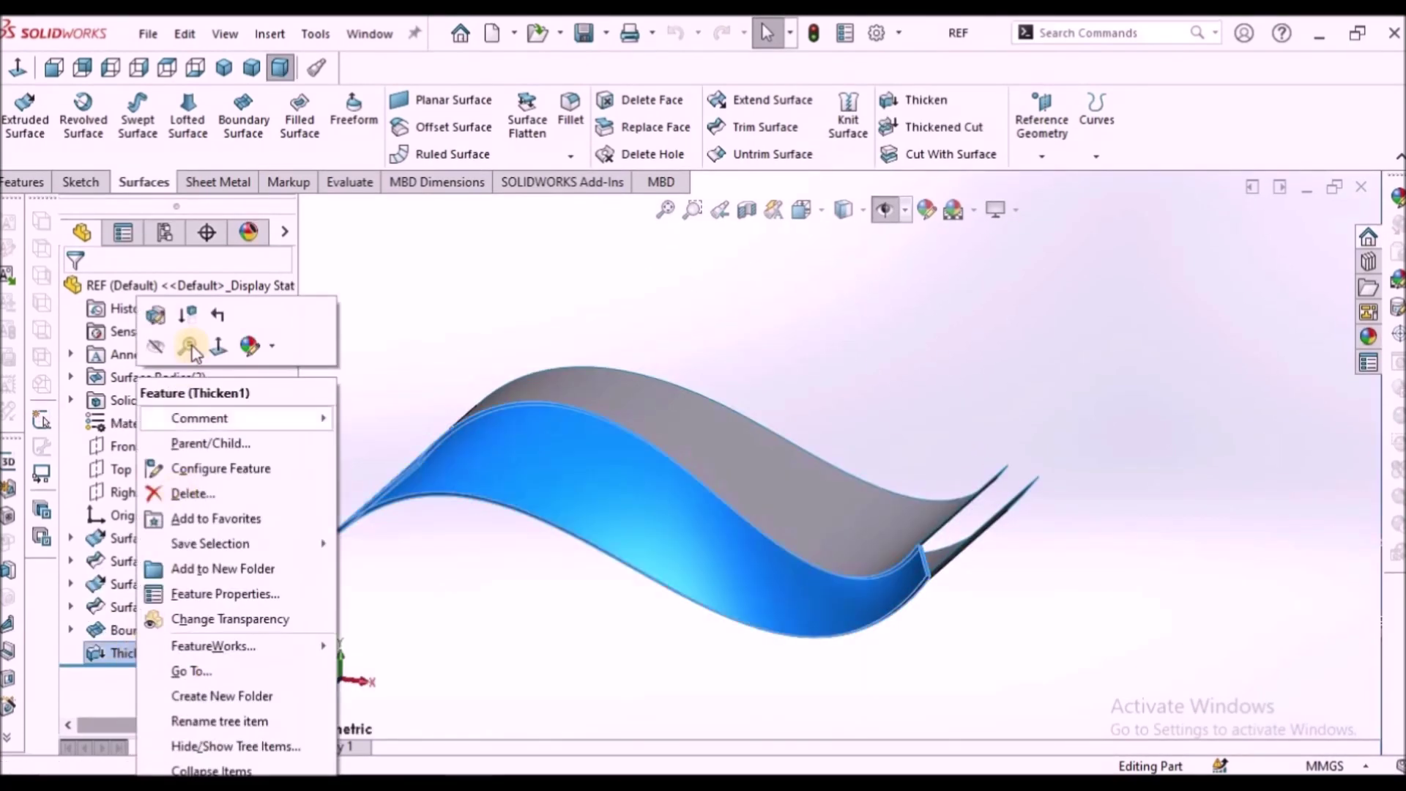
left_click(156, 349)
middle_click_drag(747, 430, 757, 459)
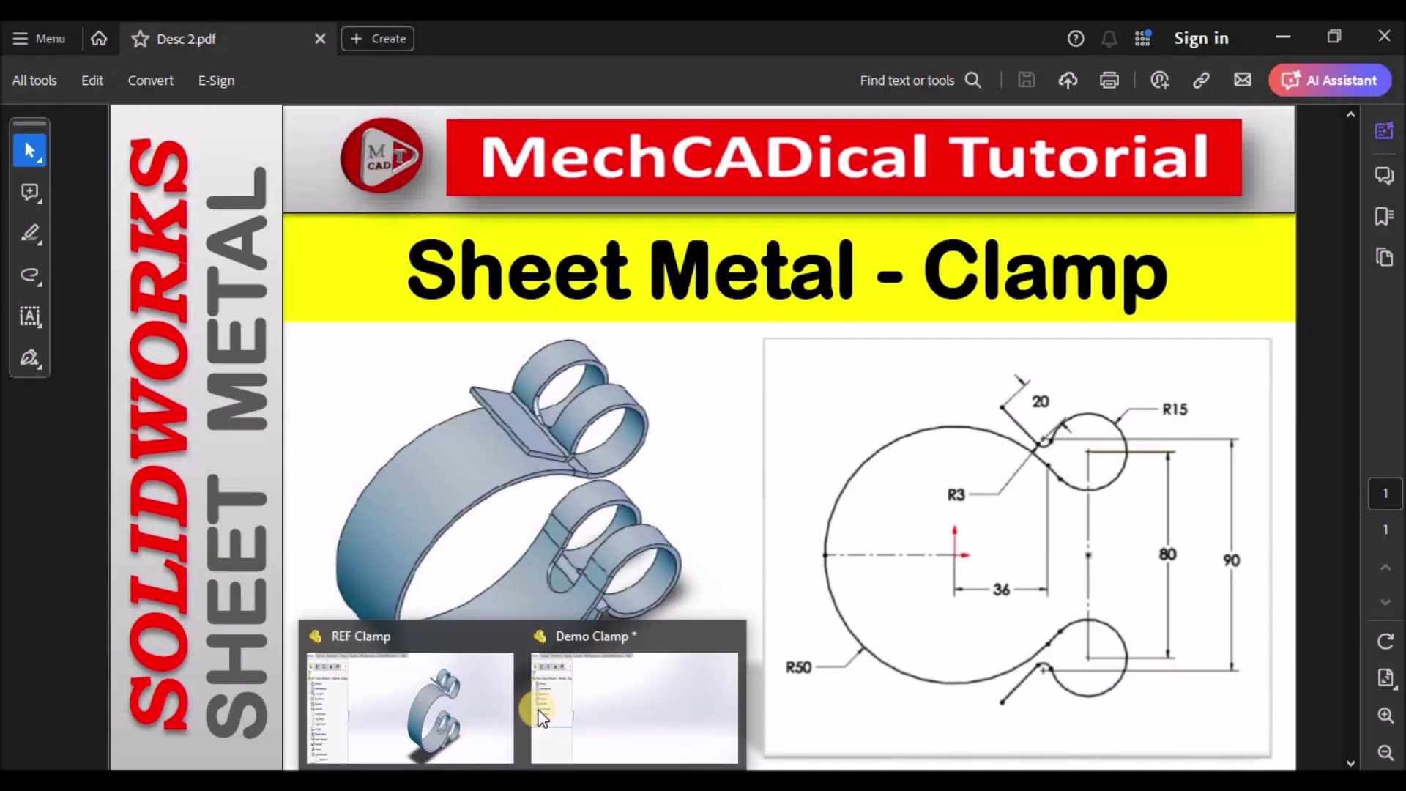
Step: Orbit the finished REF Clamp model, then switch to the empty Demo Clamp part
left_click(402, 691)
scroll(842, 384, "down", 3)
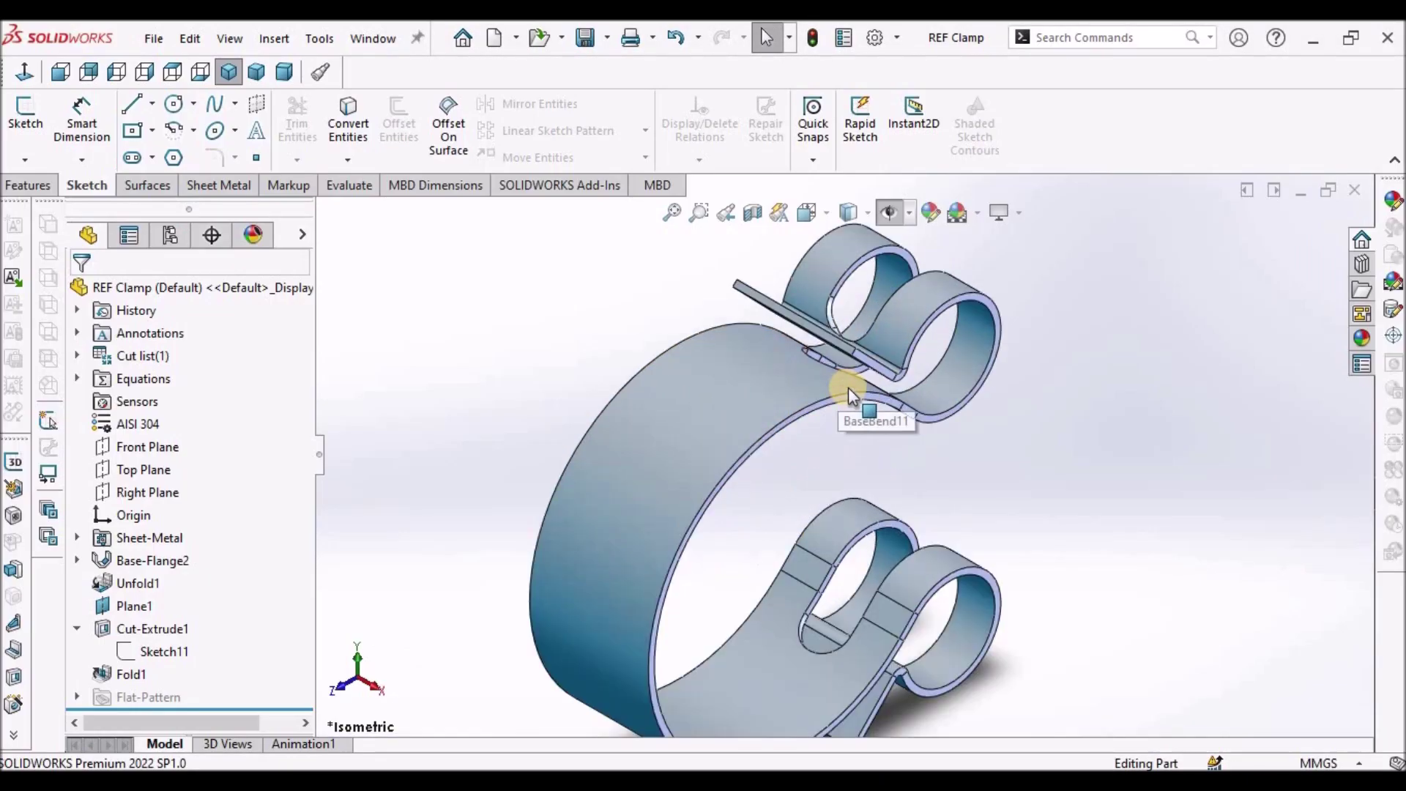
scroll(848, 390, "up", 3)
middle_click_drag(817, 408, 756, 367)
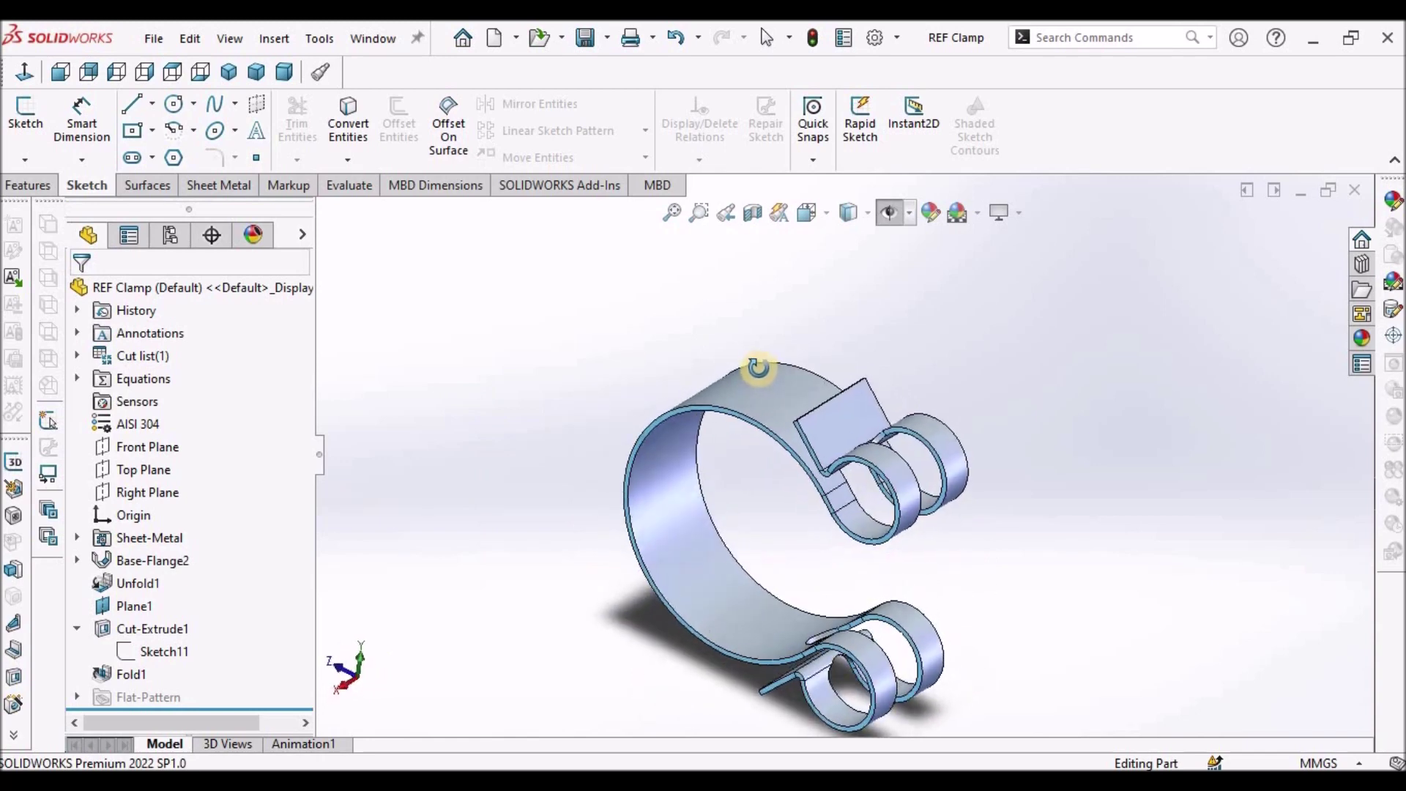
left_click(368, 36)
left_click(447, 282)
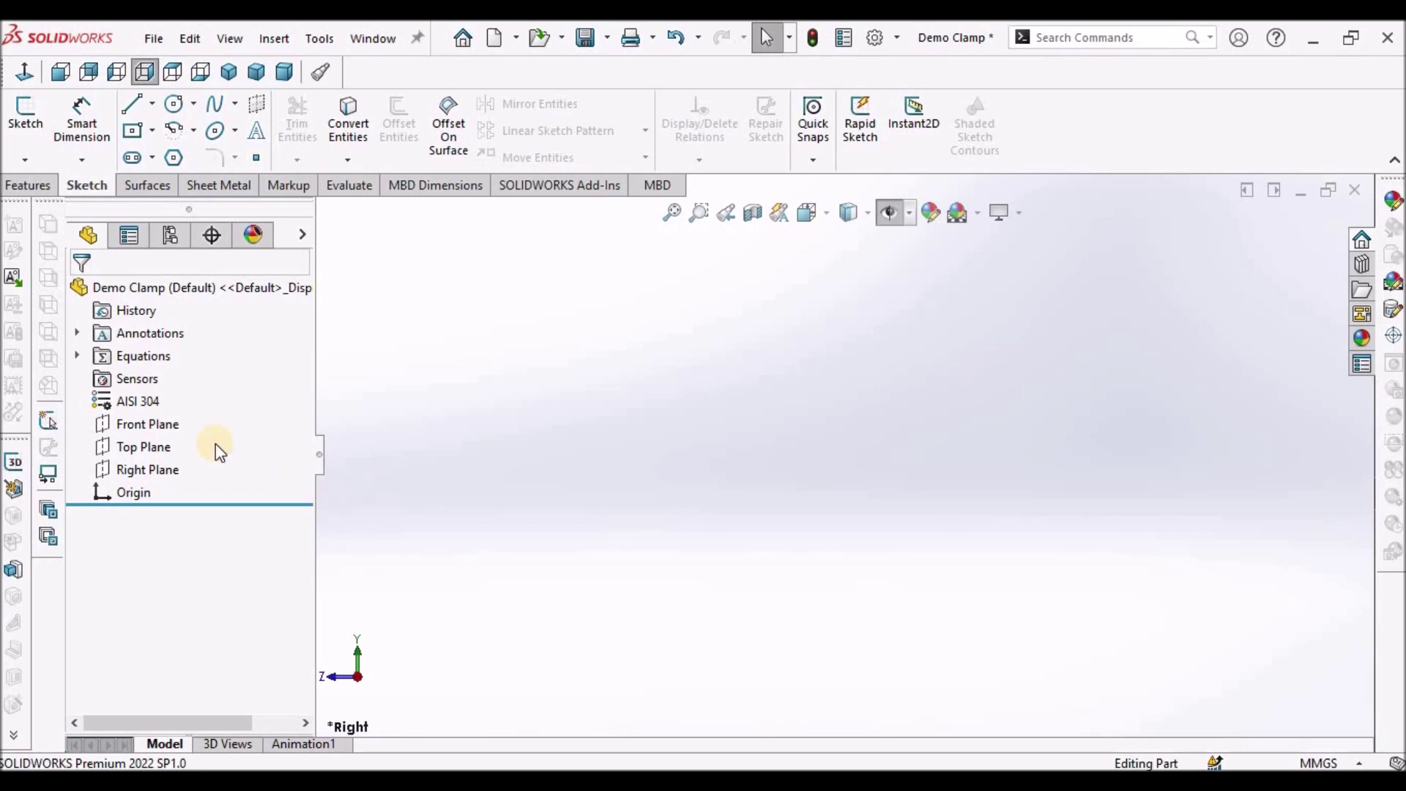
Step: Start a sketch on the Right Plane and pick the Centerpoint Arc tool
left_click(147, 471)
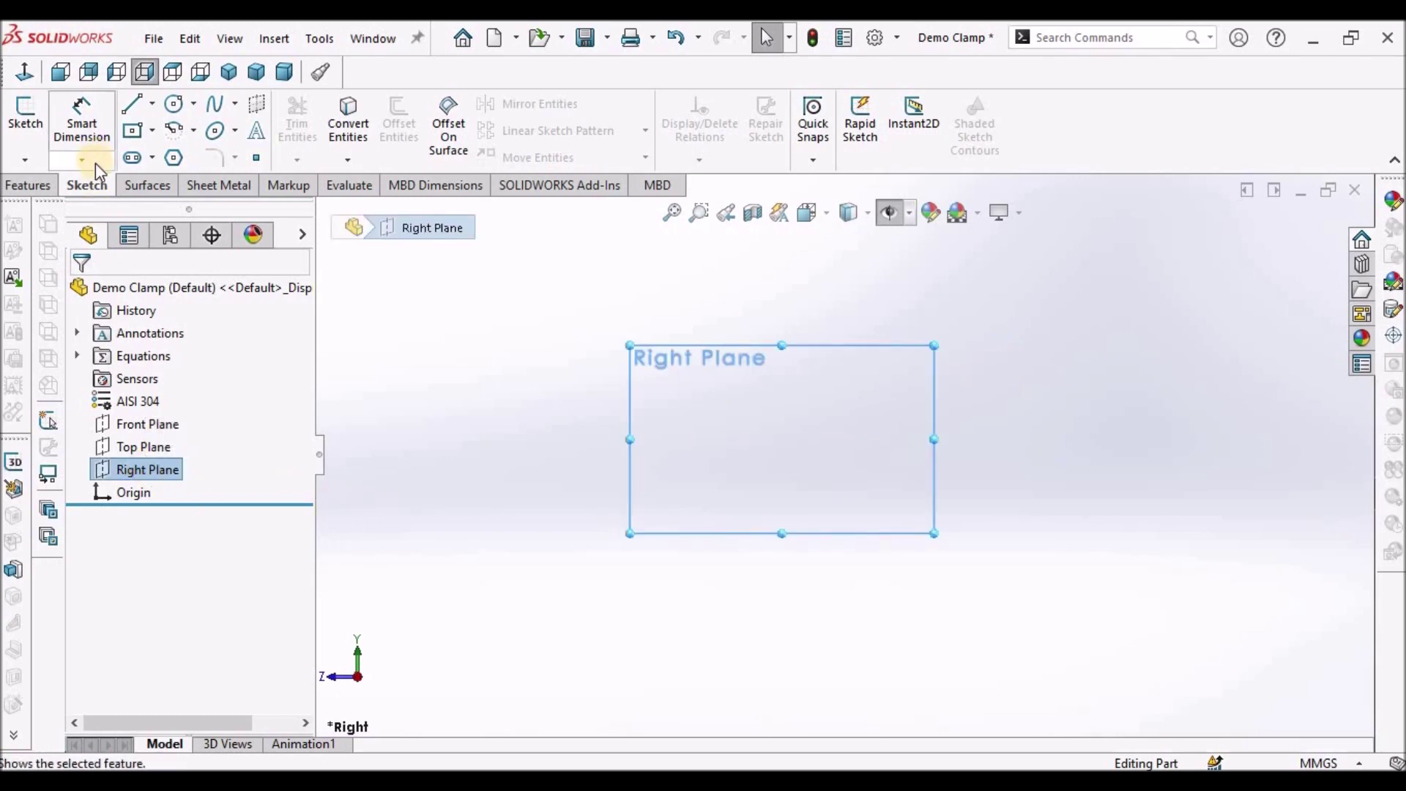
left_click(11, 107)
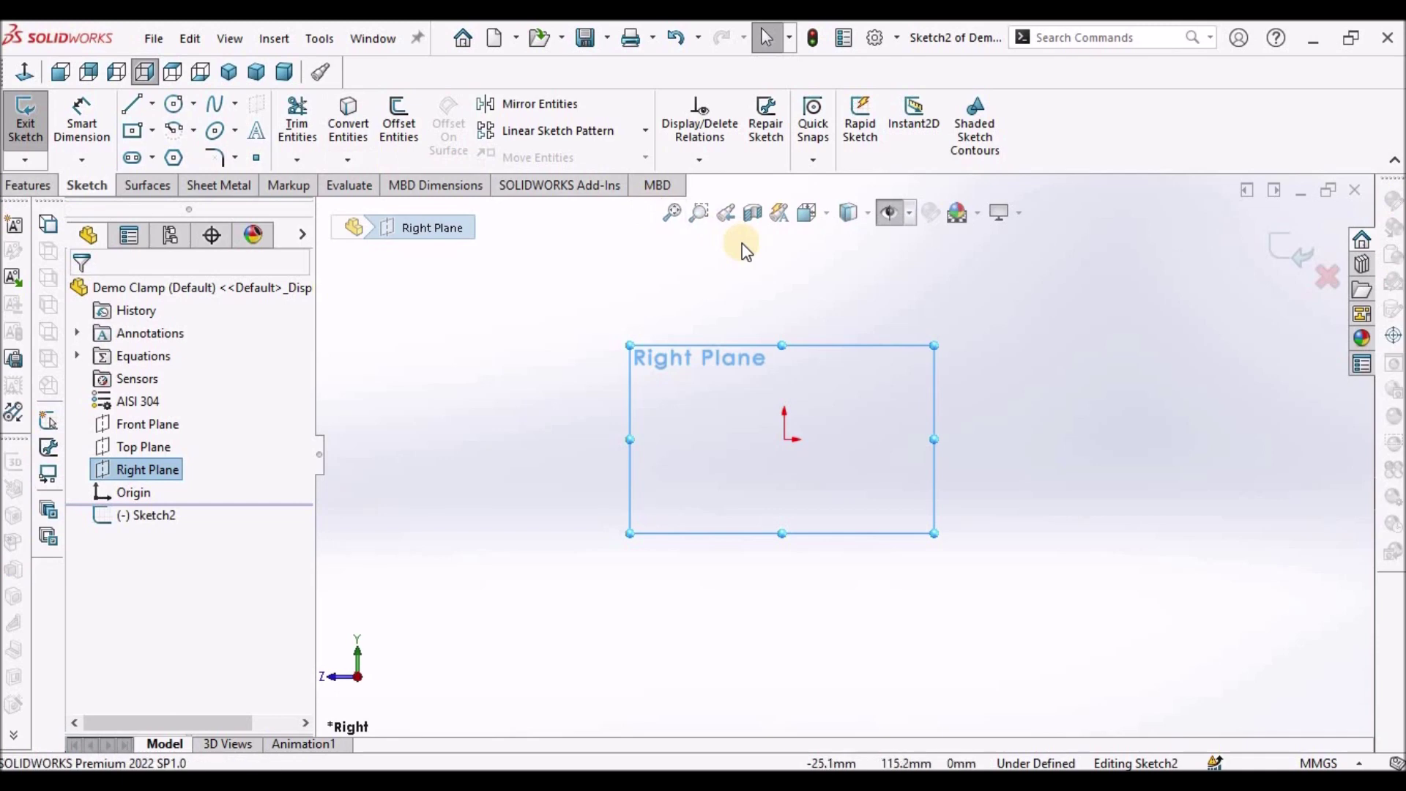
left_click(174, 133)
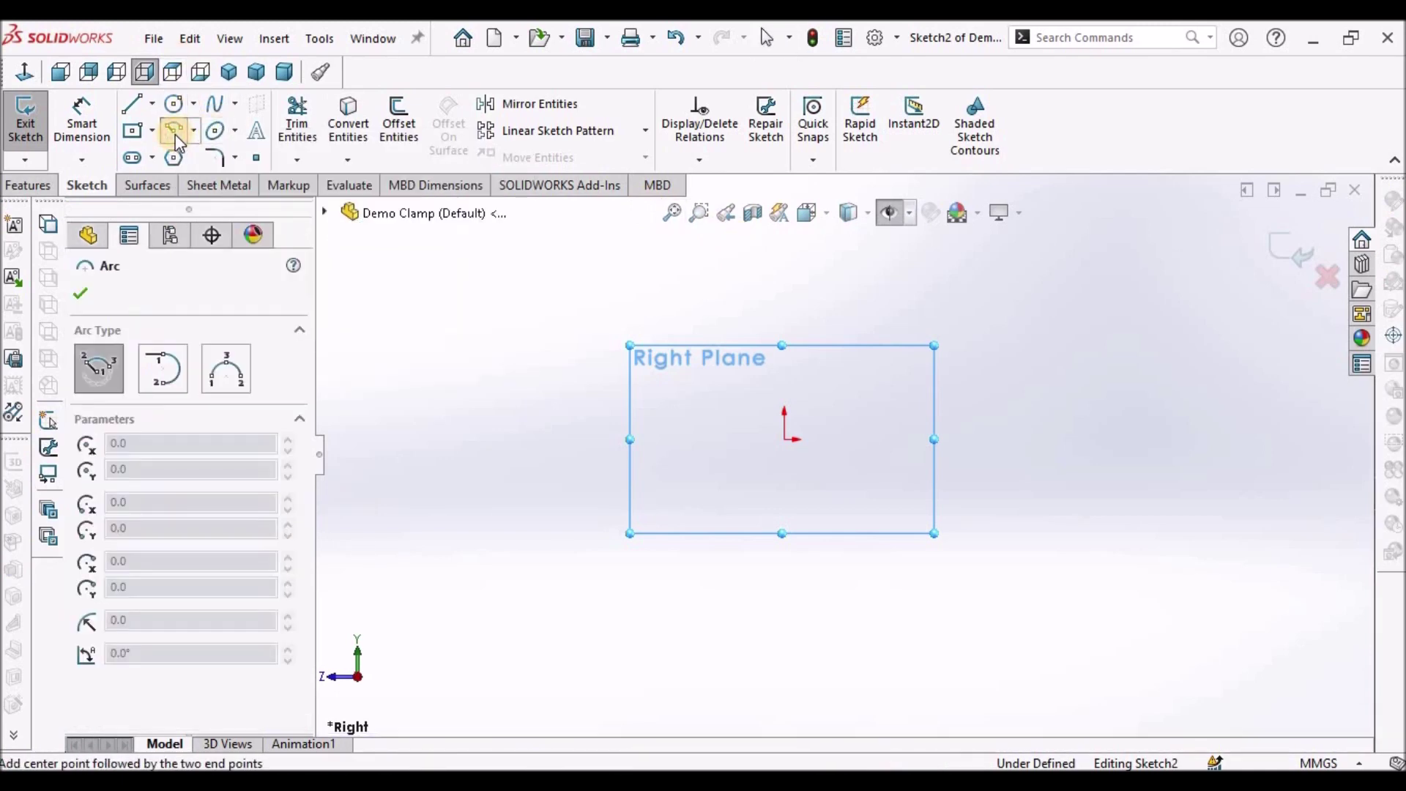
left_click(195, 135)
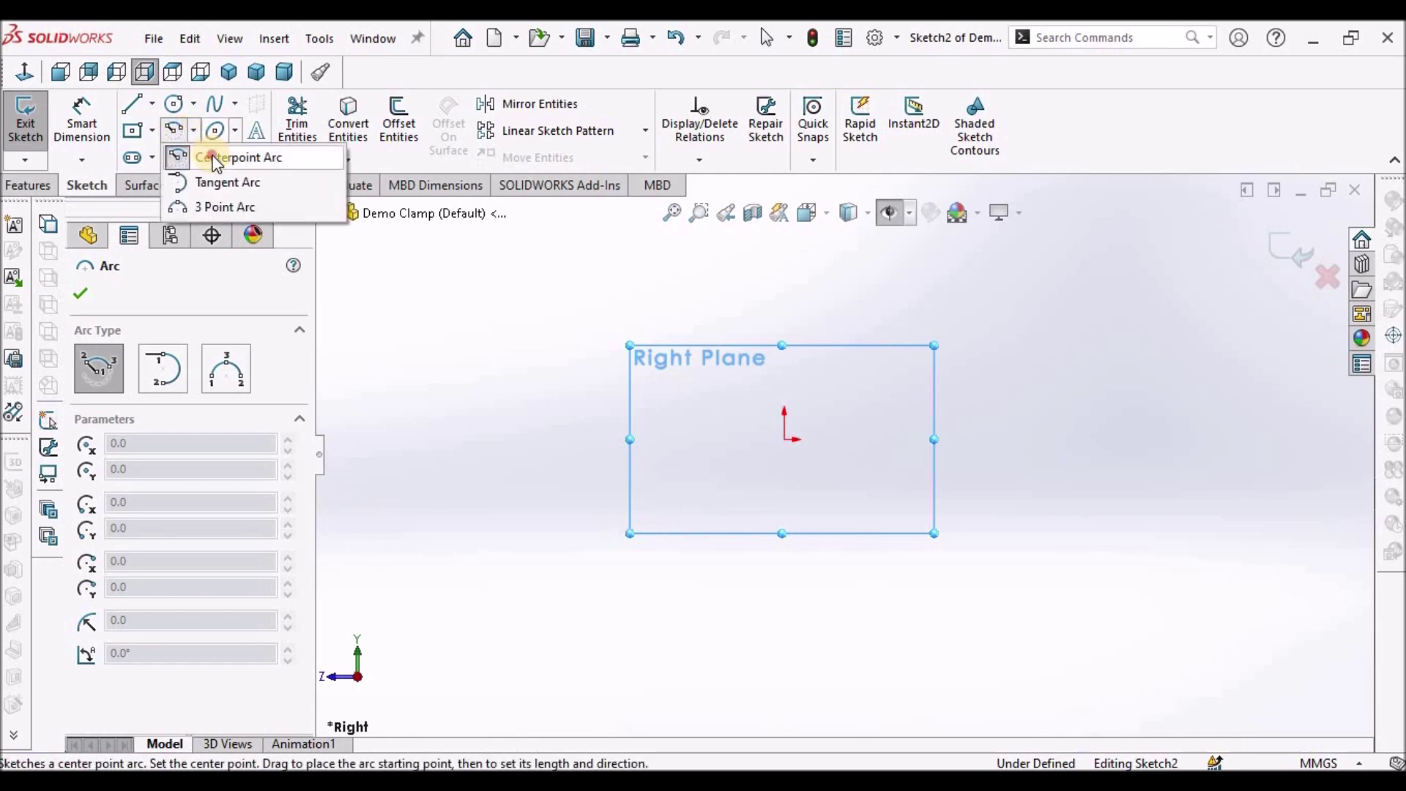
left_click(212, 153)
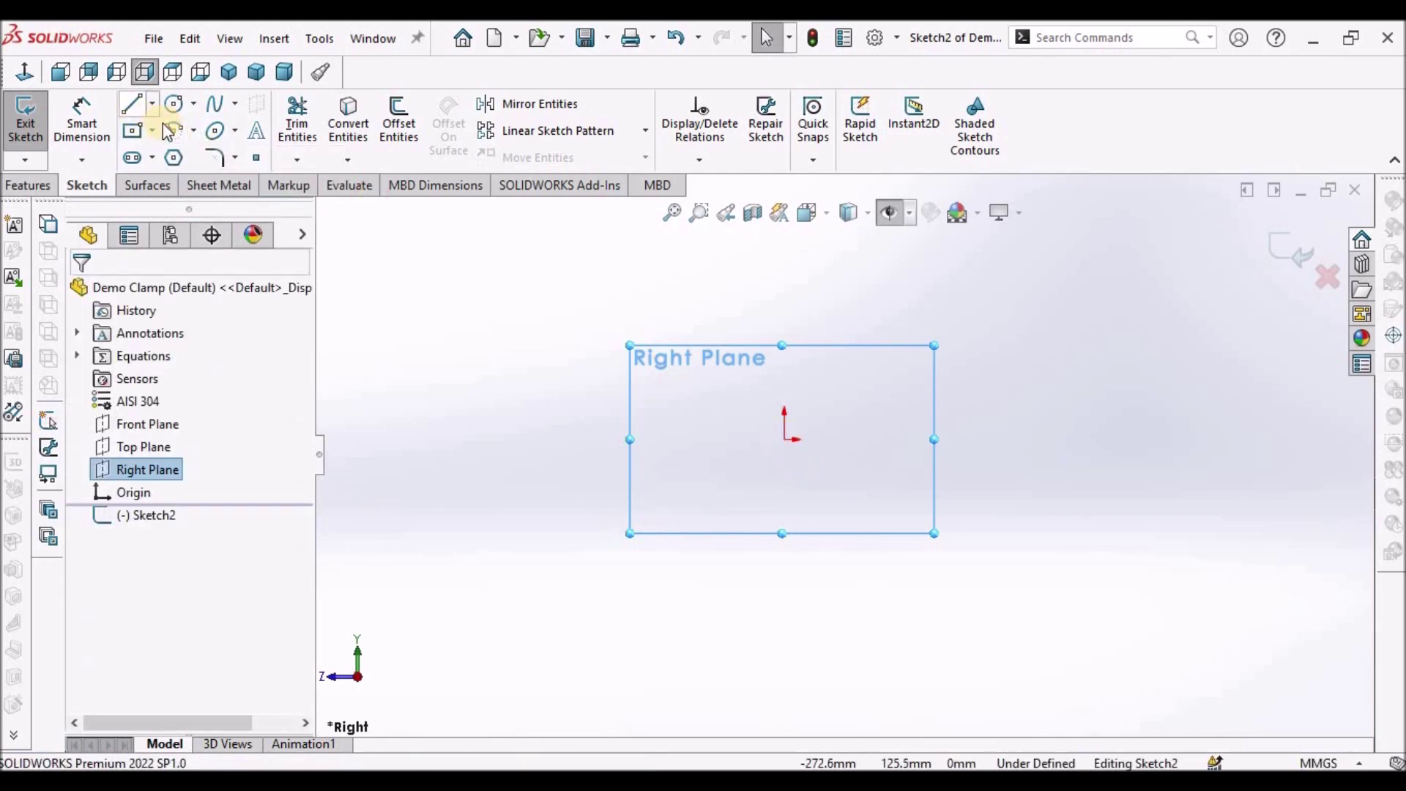
left_click(178, 126)
Step: Draw a large arc centred on the origin, leaving its right side open
left_click(784, 438)
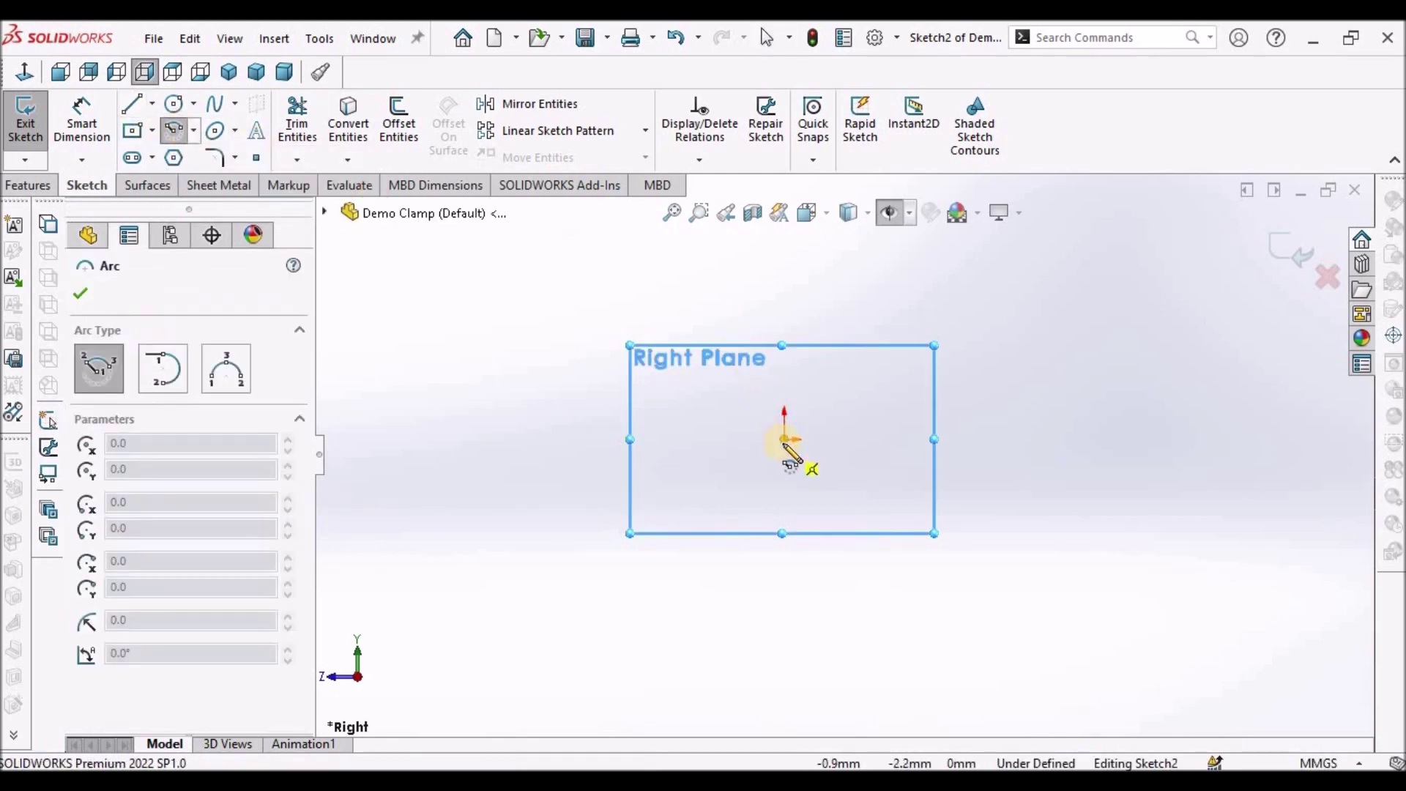
left_click(848, 363)
left_click(864, 500)
key("Escape")
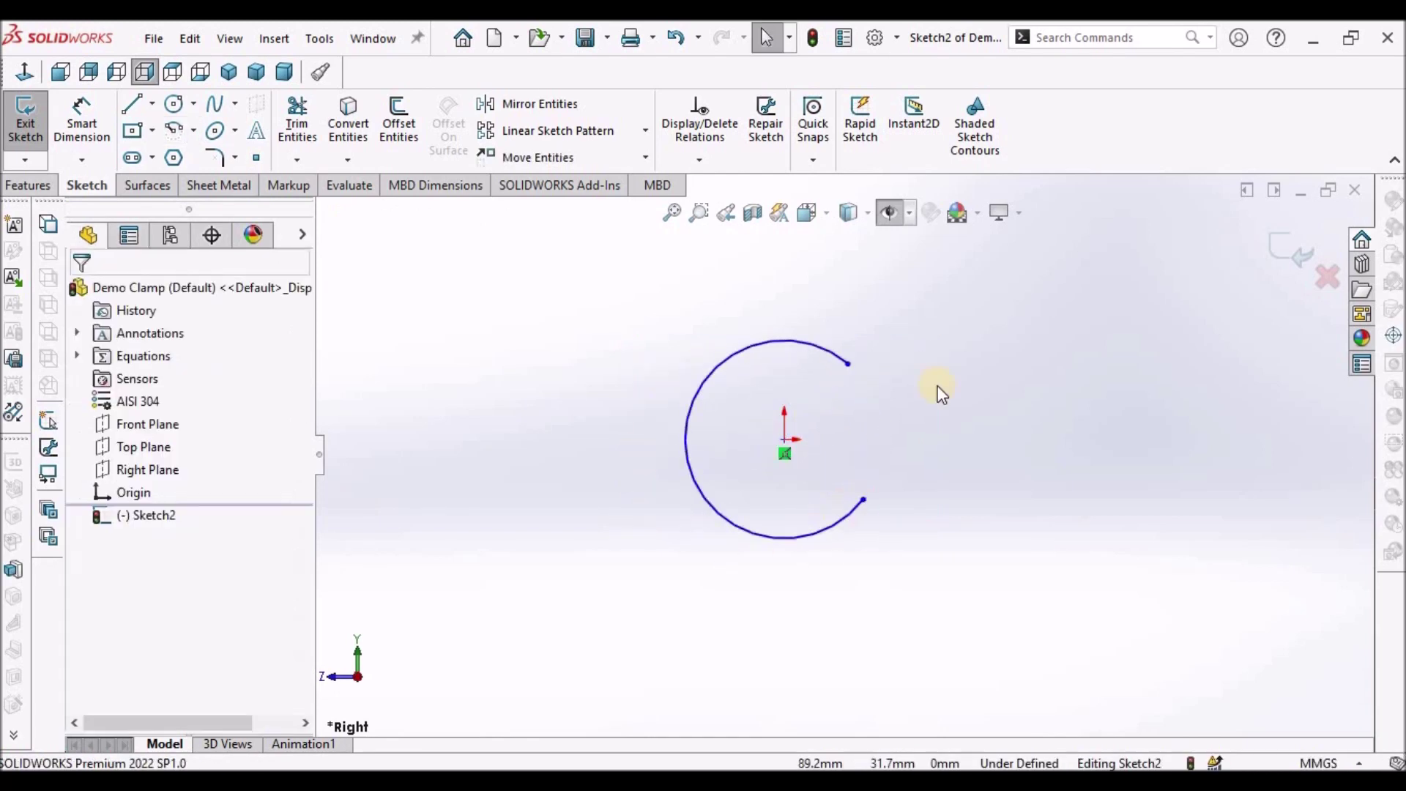
scroll(875, 423, "down", 2)
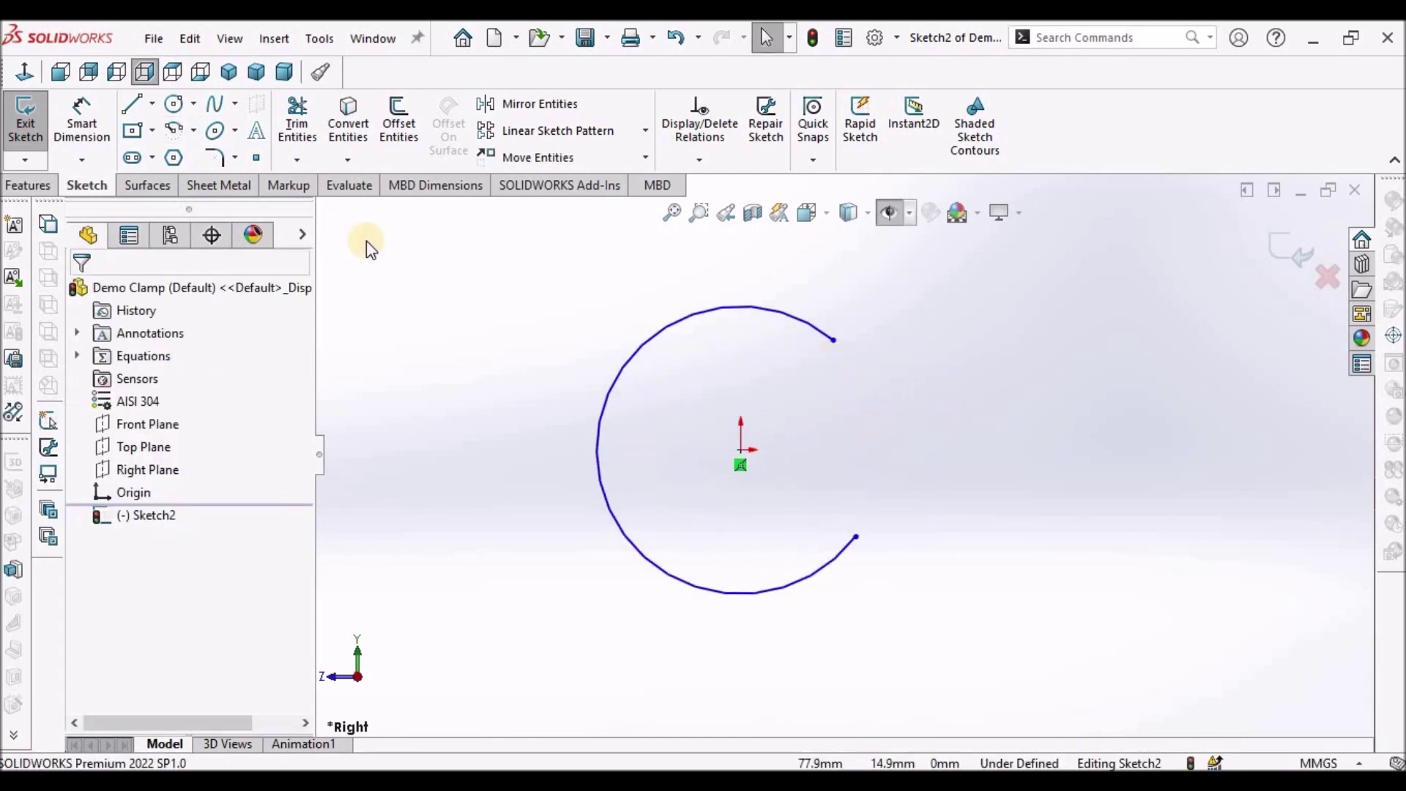
left_click(154, 106)
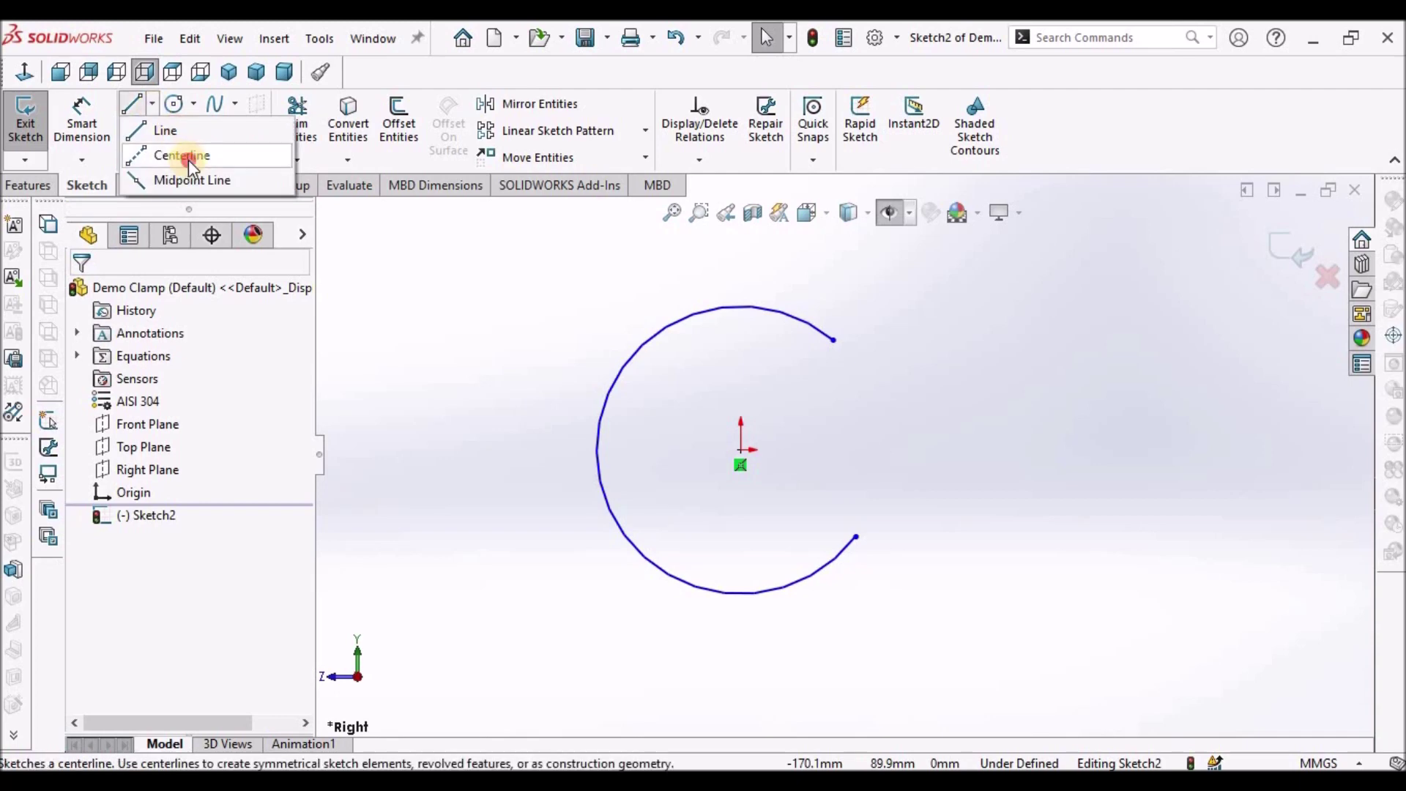
Step: Draw a horizontal centerline from the arc's left edge to the origin
left_click(186, 156)
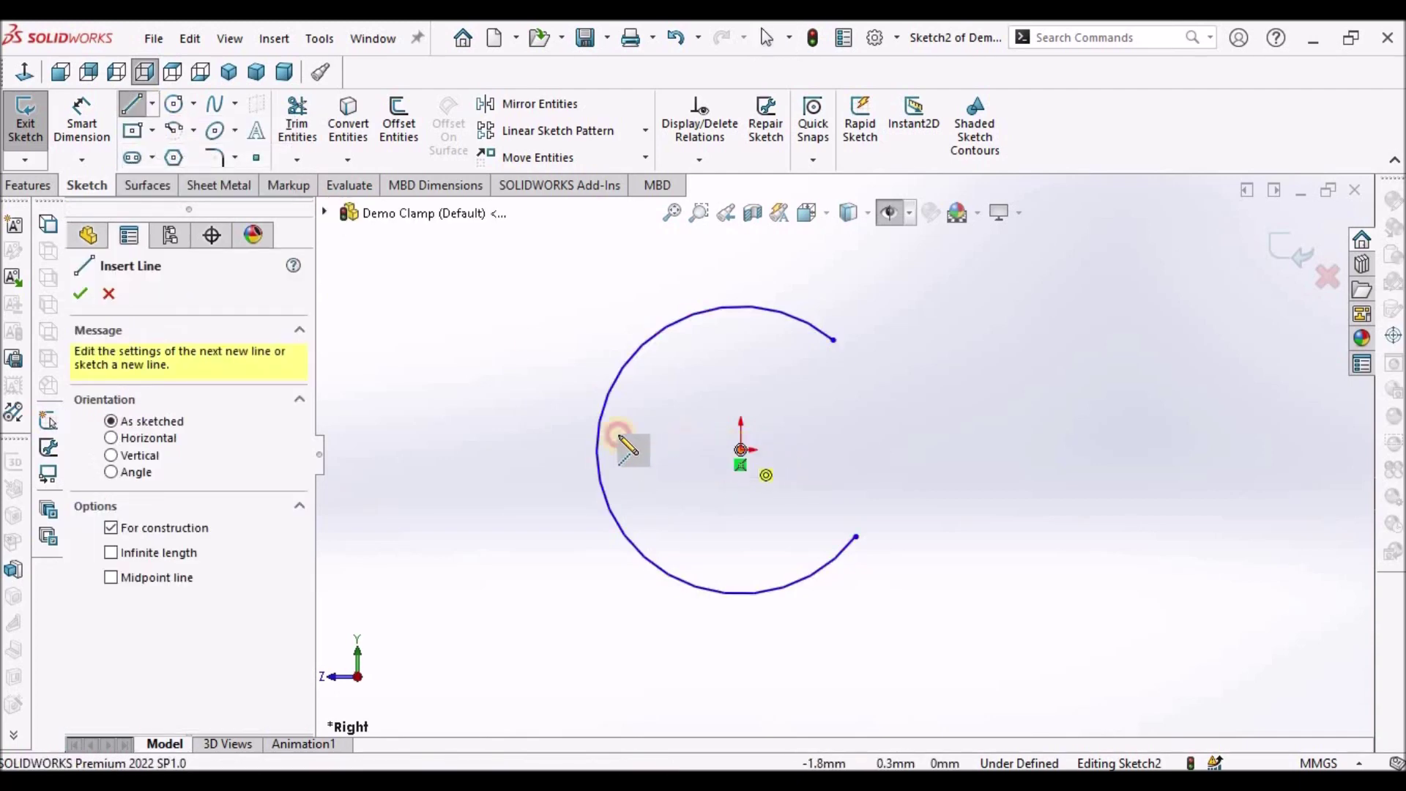
left_click(597, 449)
left_click(740, 449)
right_click(494, 381)
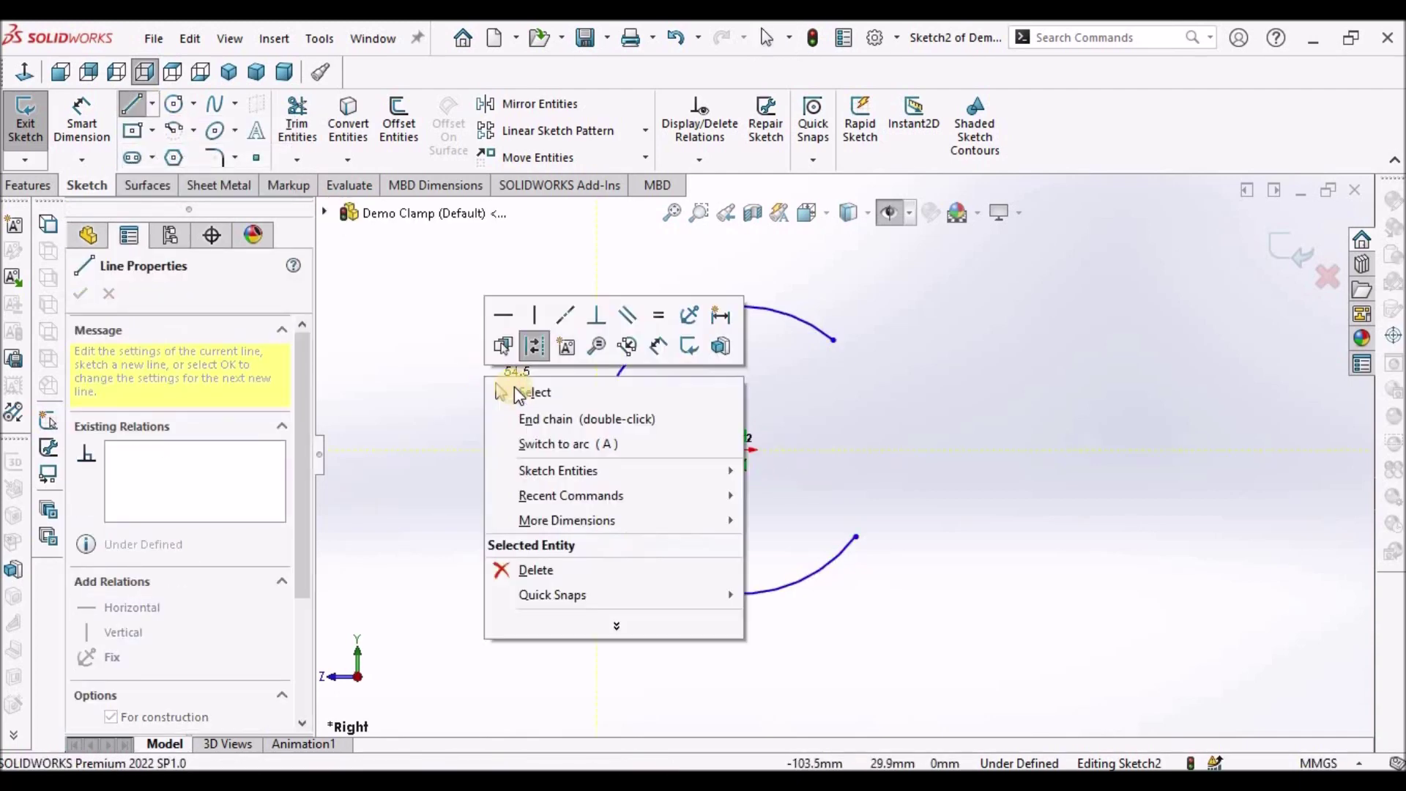
left_click(520, 394)
Step: Dimension the arc's radius to 50 mm
left_click(82, 117)
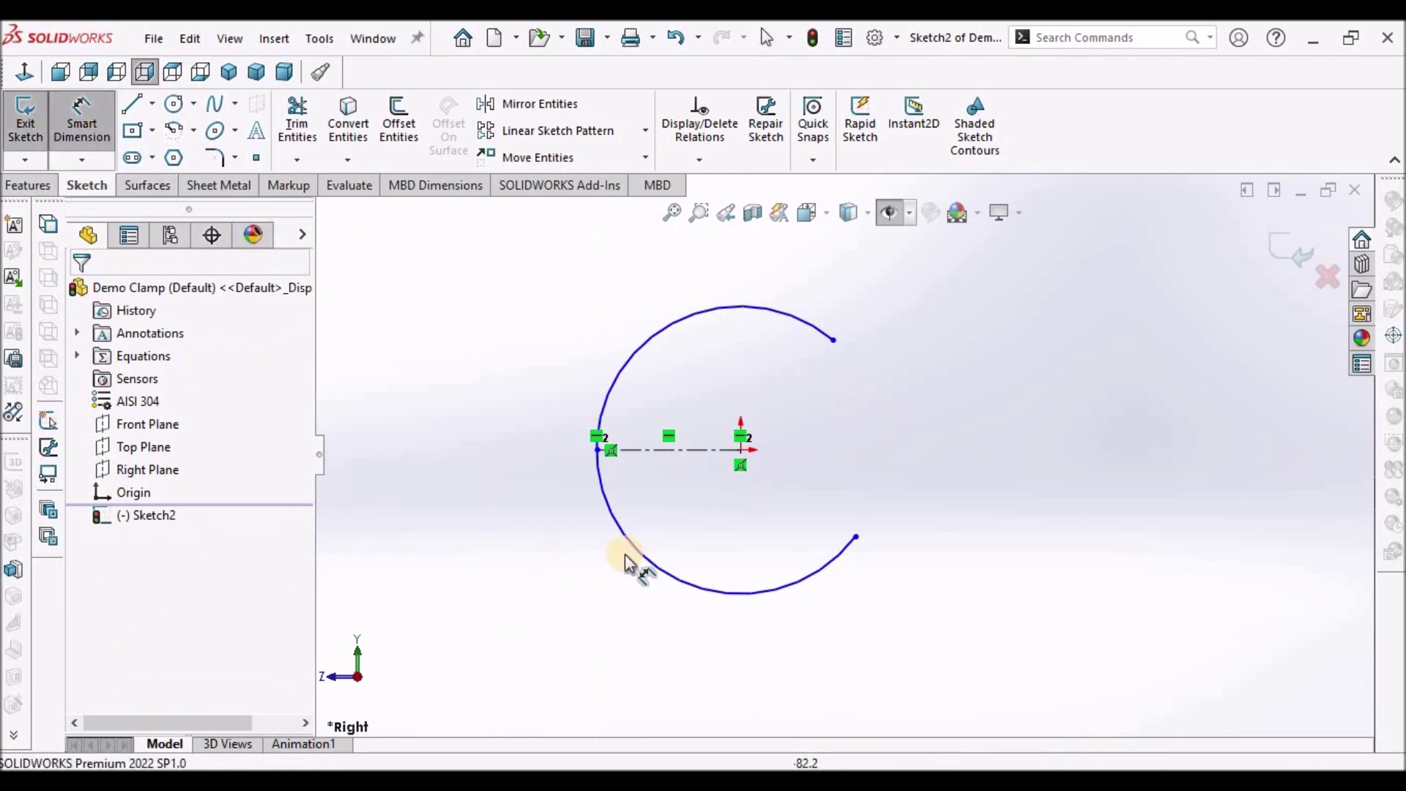
left_click(634, 555)
left_click(533, 582)
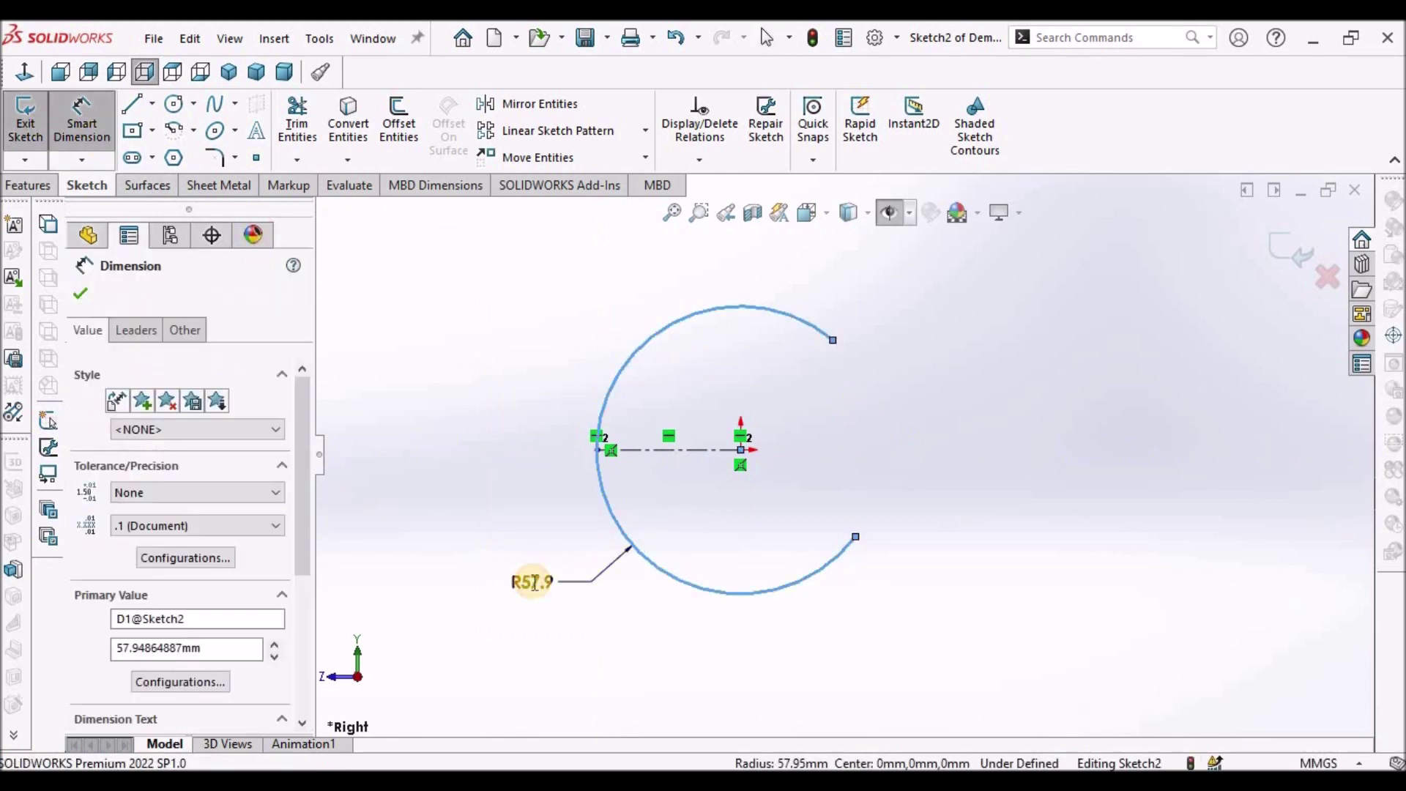
type("8")
key("BackSpace")
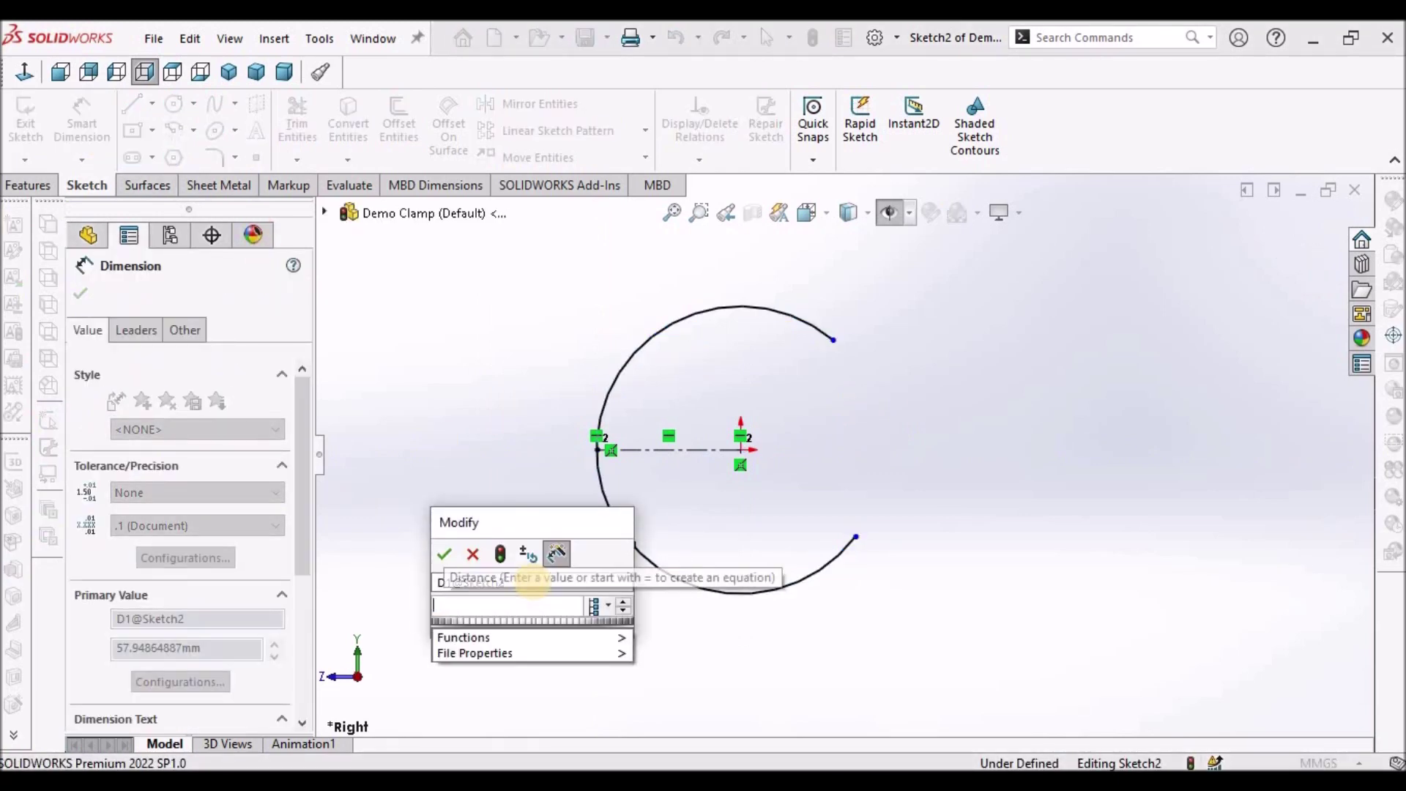
type("50")
key("Return")
left_click(1107, 476)
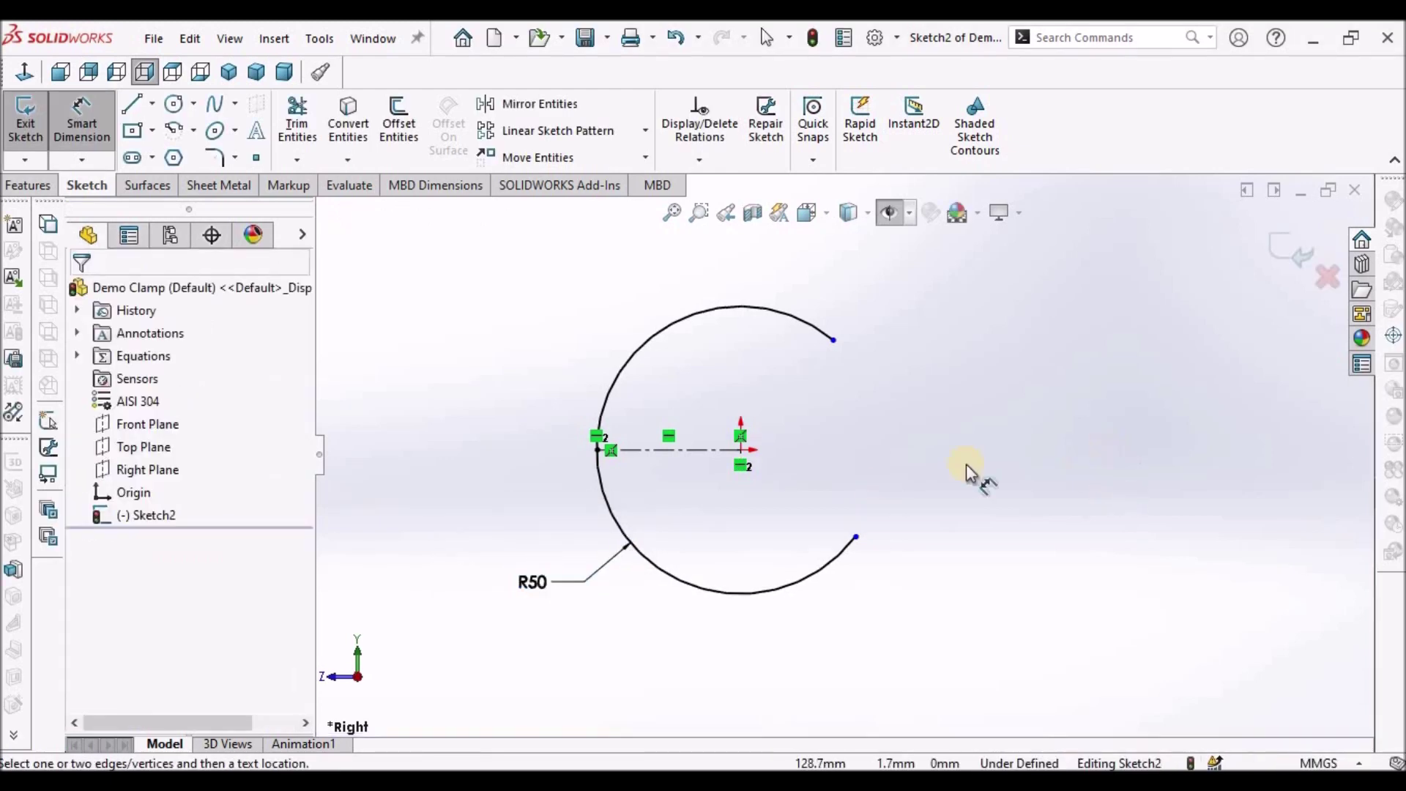
scroll(952, 410, "up", 3)
right_click(937, 352)
left_click(985, 421)
scroll(901, 407, "down", 5)
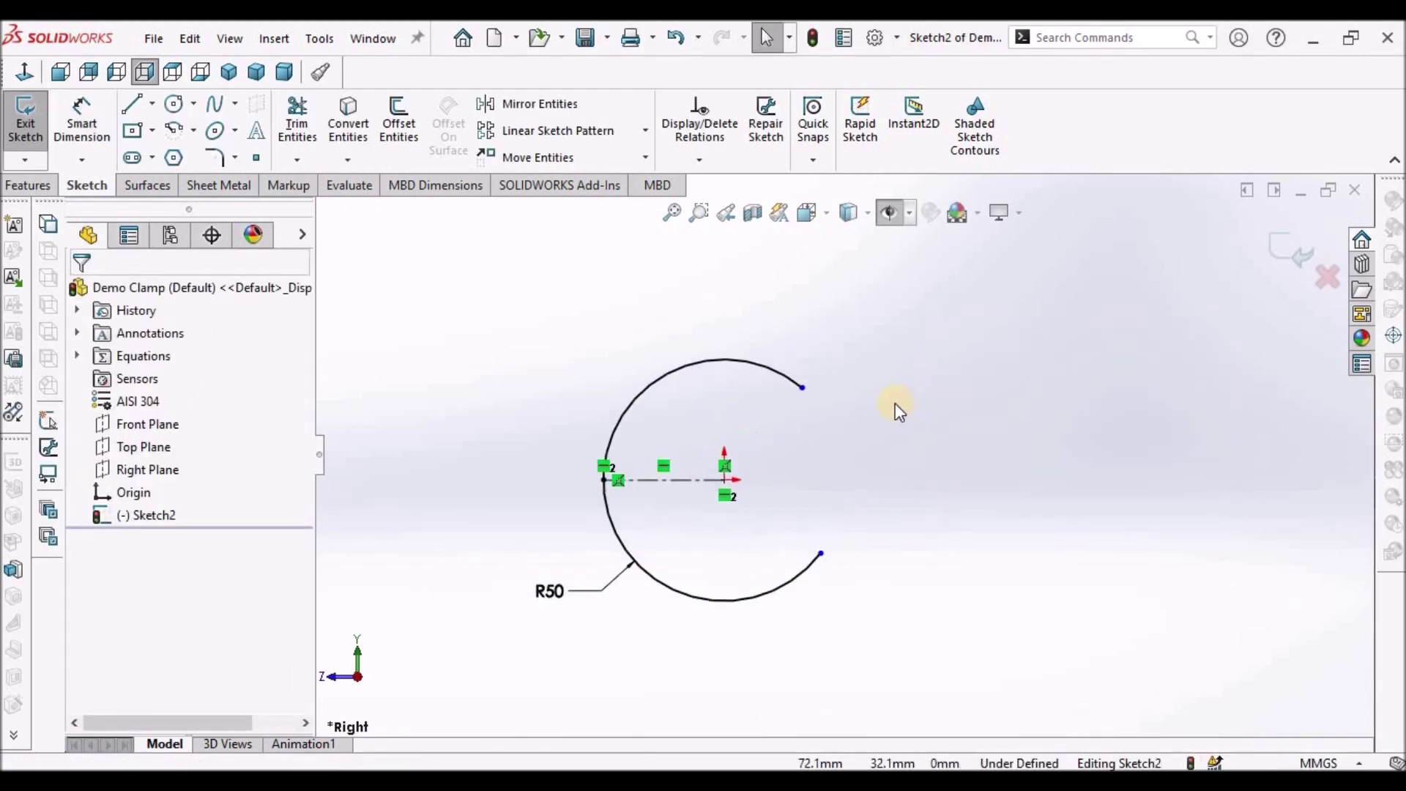
Step: Draw a short line from the arc's upper end outward beyond the ring, then zoom to fit
left_click(133, 107)
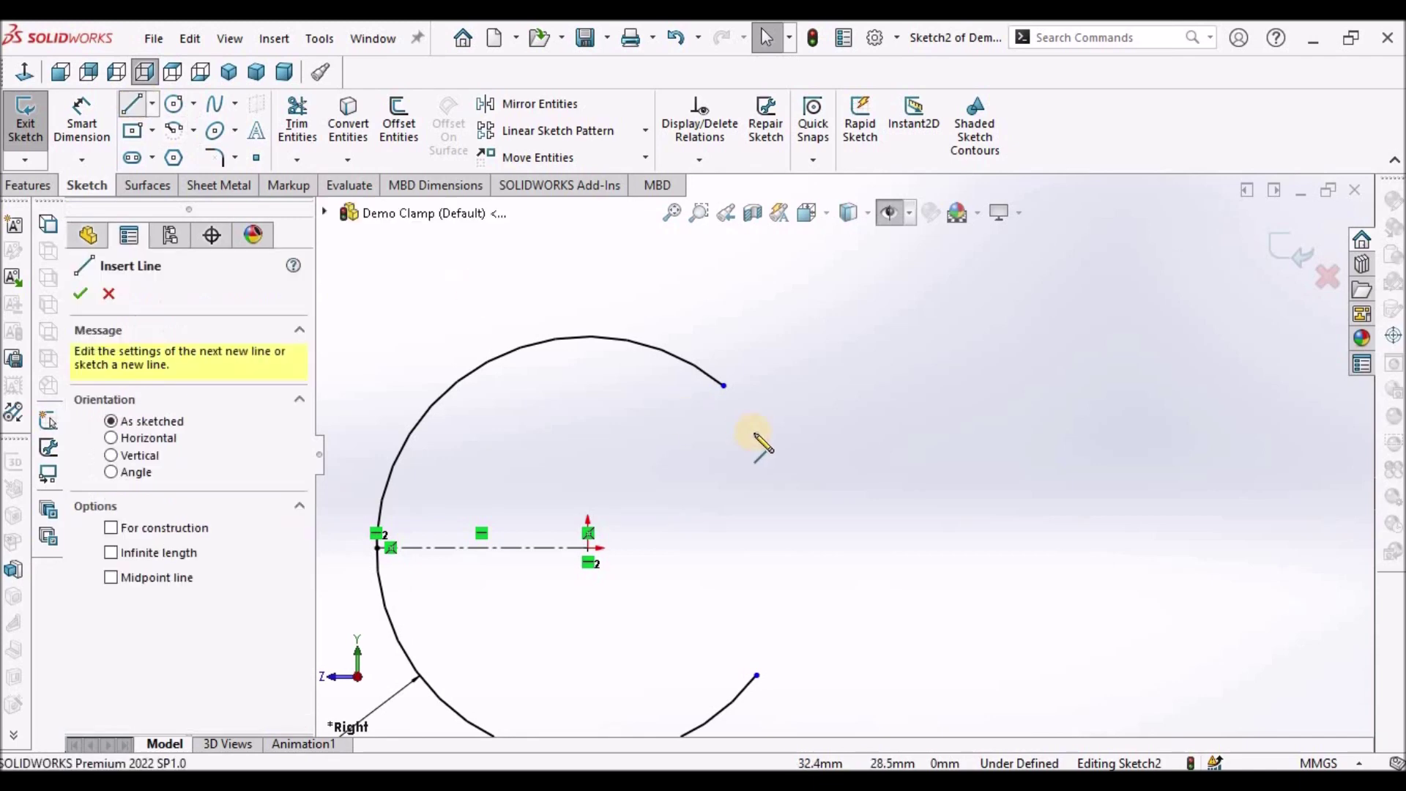
scroll(753, 440, "down", 2)
left_click(722, 368)
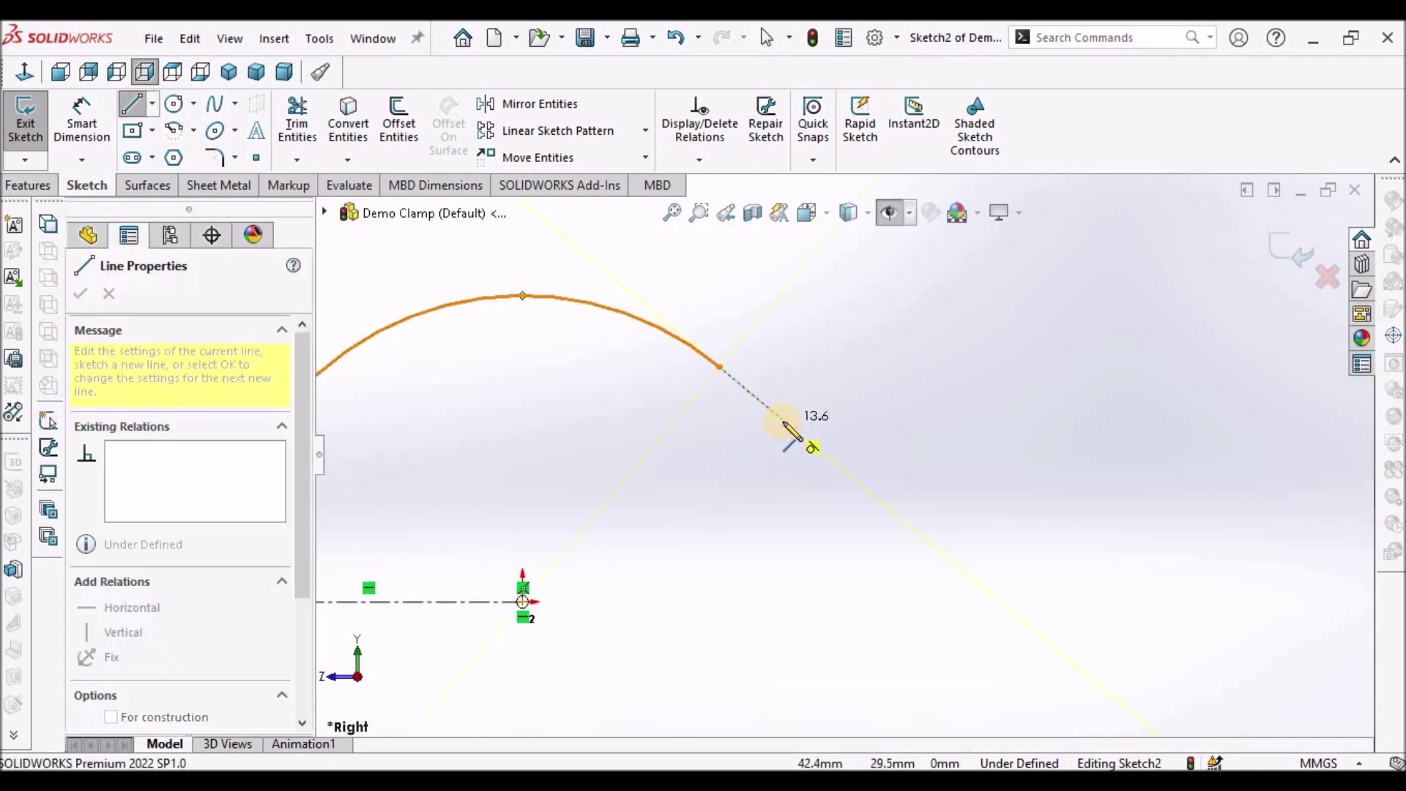
left_click(784, 420)
right_click(827, 333)
left_click(843, 339)
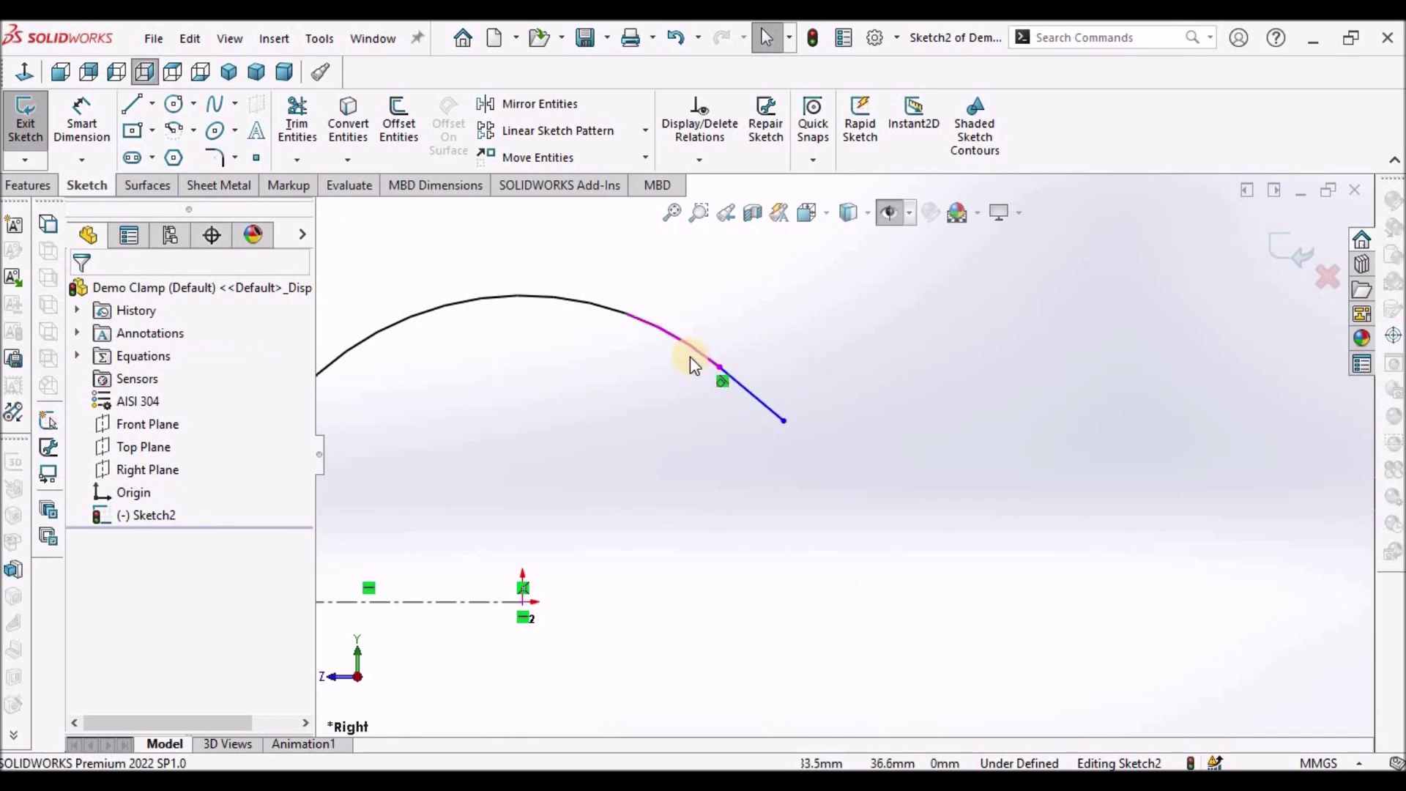
left_click(821, 375)
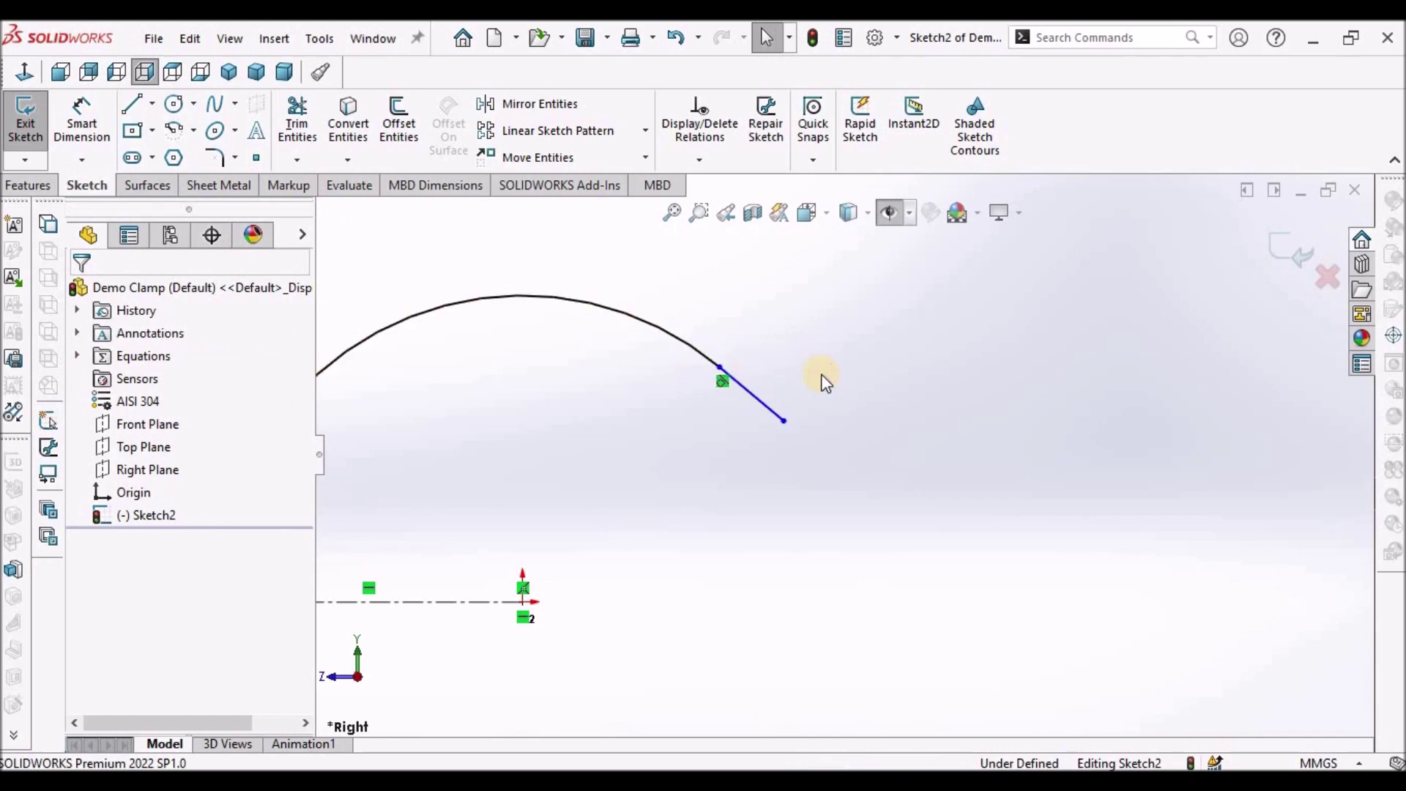
key("z")
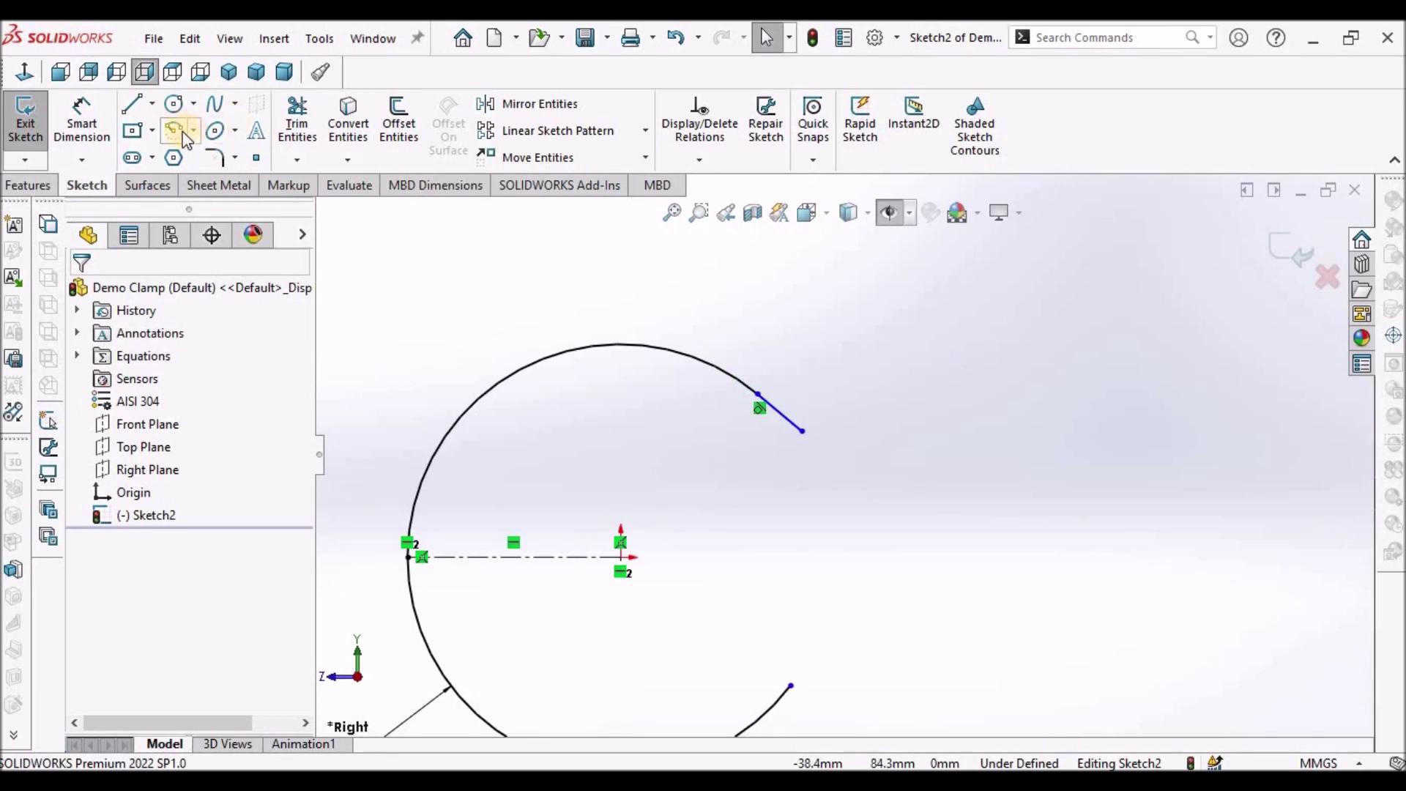
Step: Draw a vertical construction line right of the ring using Midpoint Line
left_click(149, 105)
left_click(197, 180)
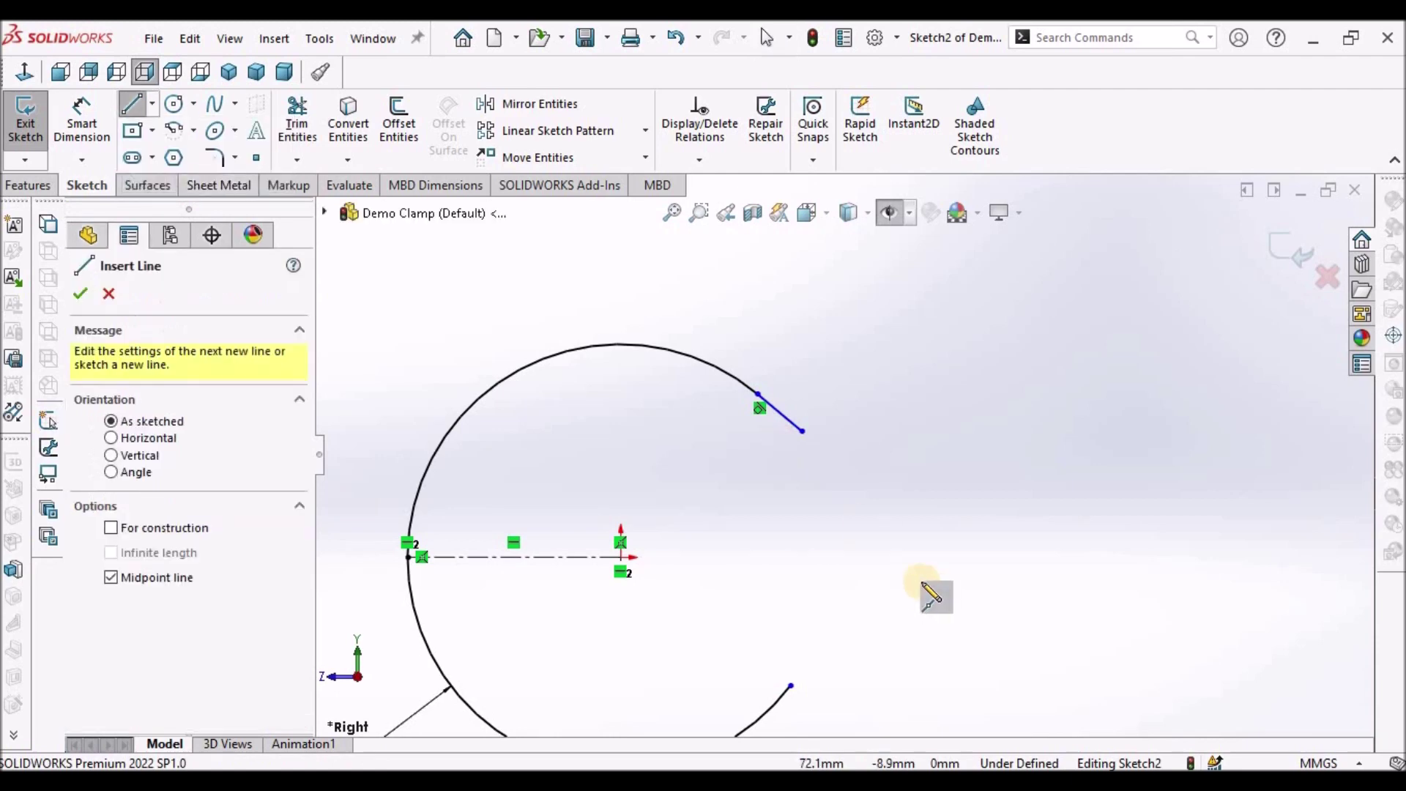
left_click(906, 557)
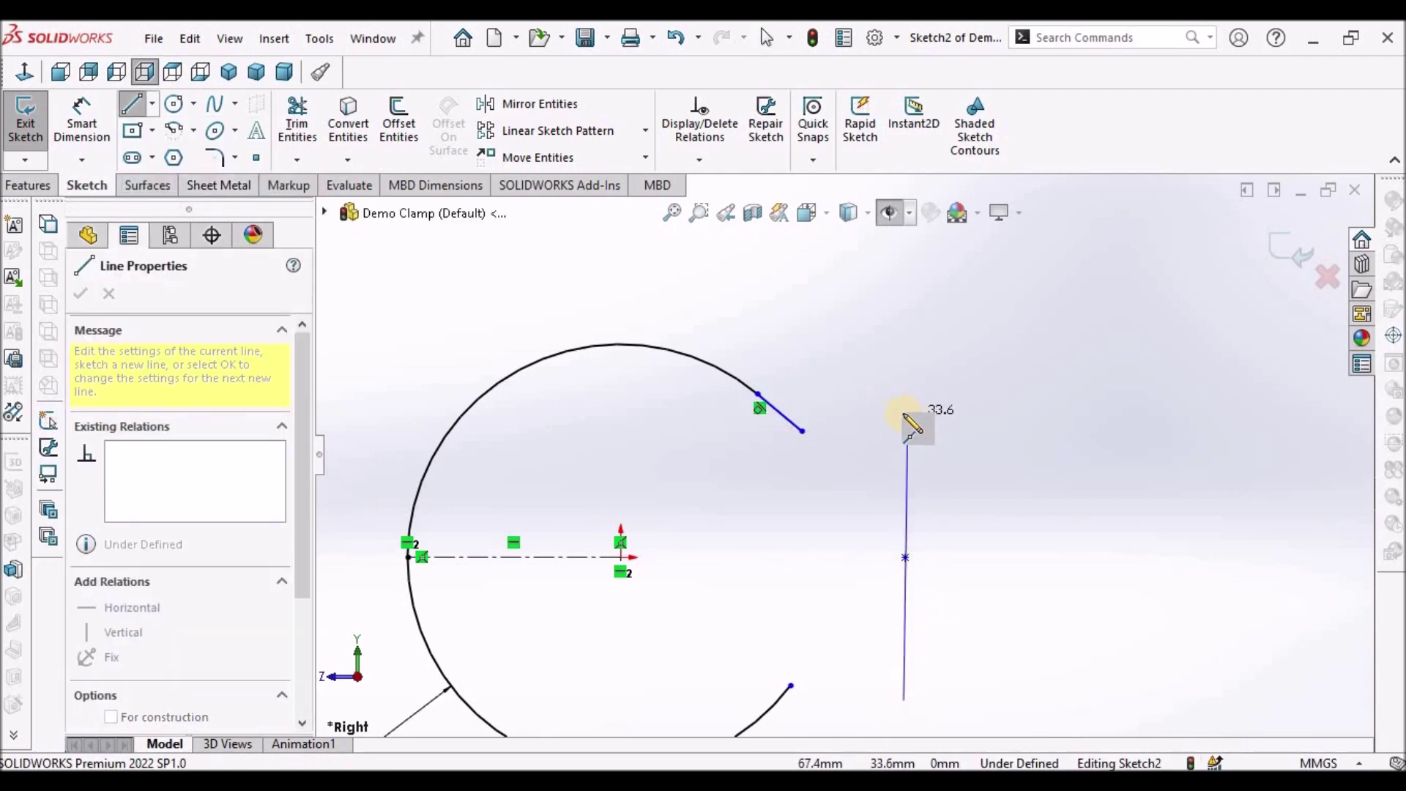
left_click(894, 413)
right_click(992, 346)
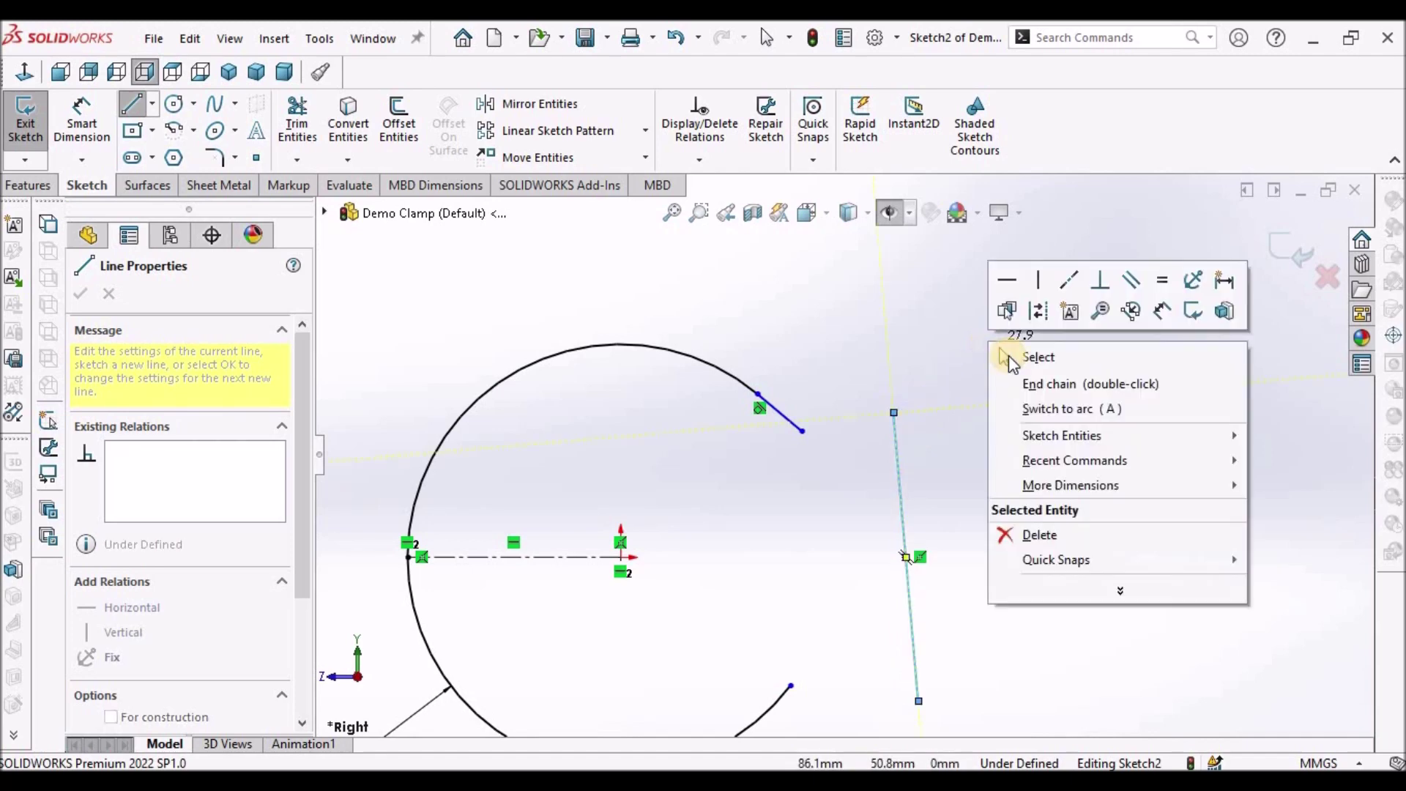
left_click(1008, 355)
left_click(904, 438)
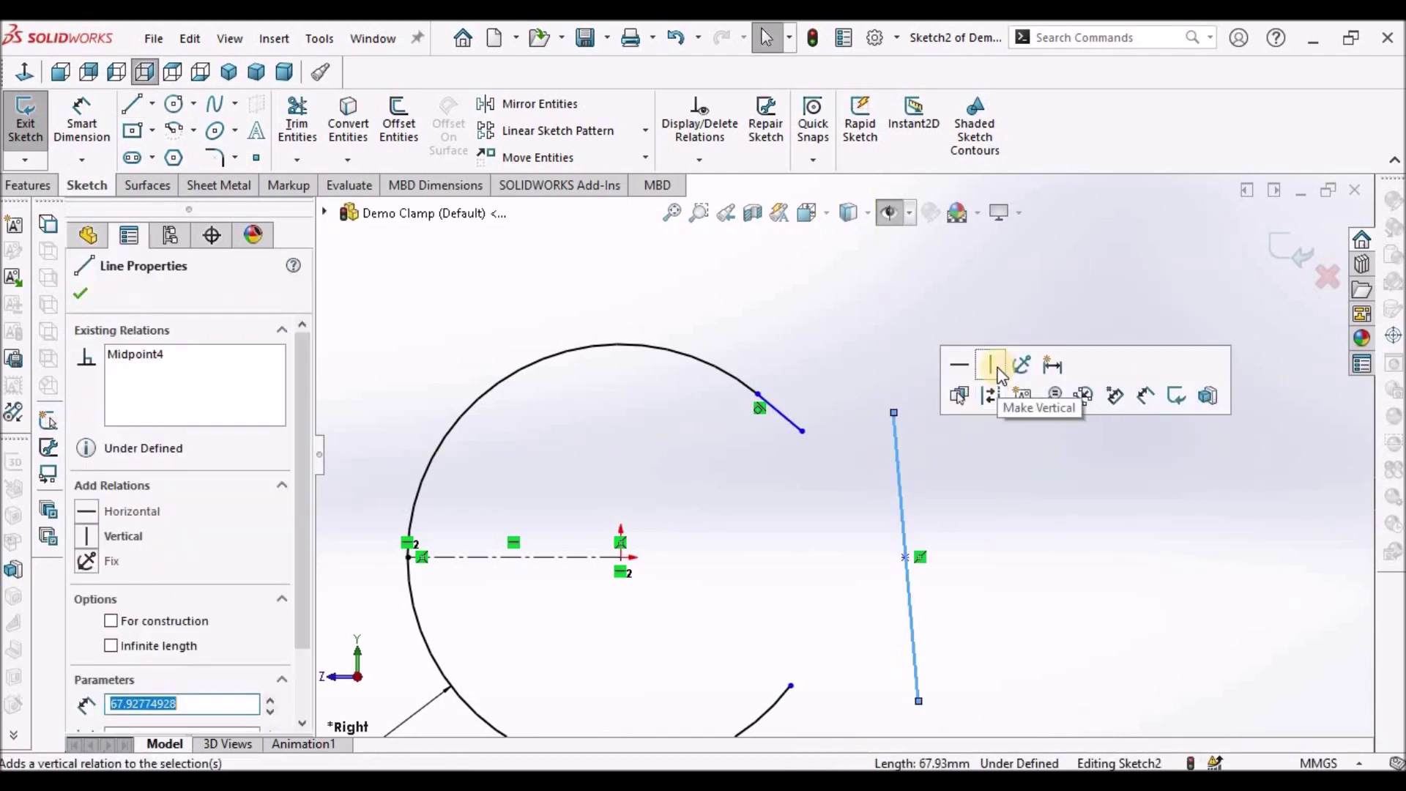
left_click(992, 378)
left_click(994, 397)
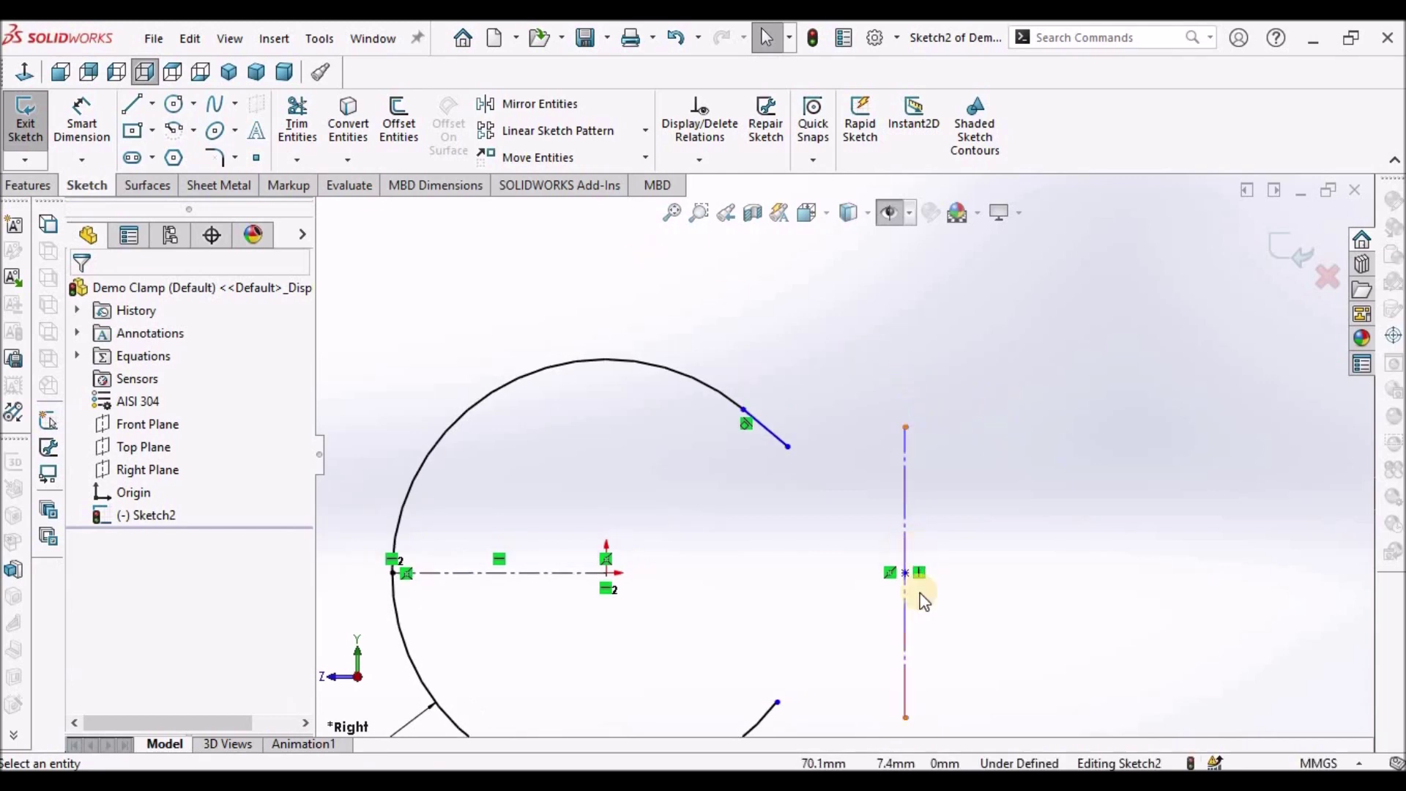
left_click_drag(906, 573, 867, 574)
left_click(851, 617)
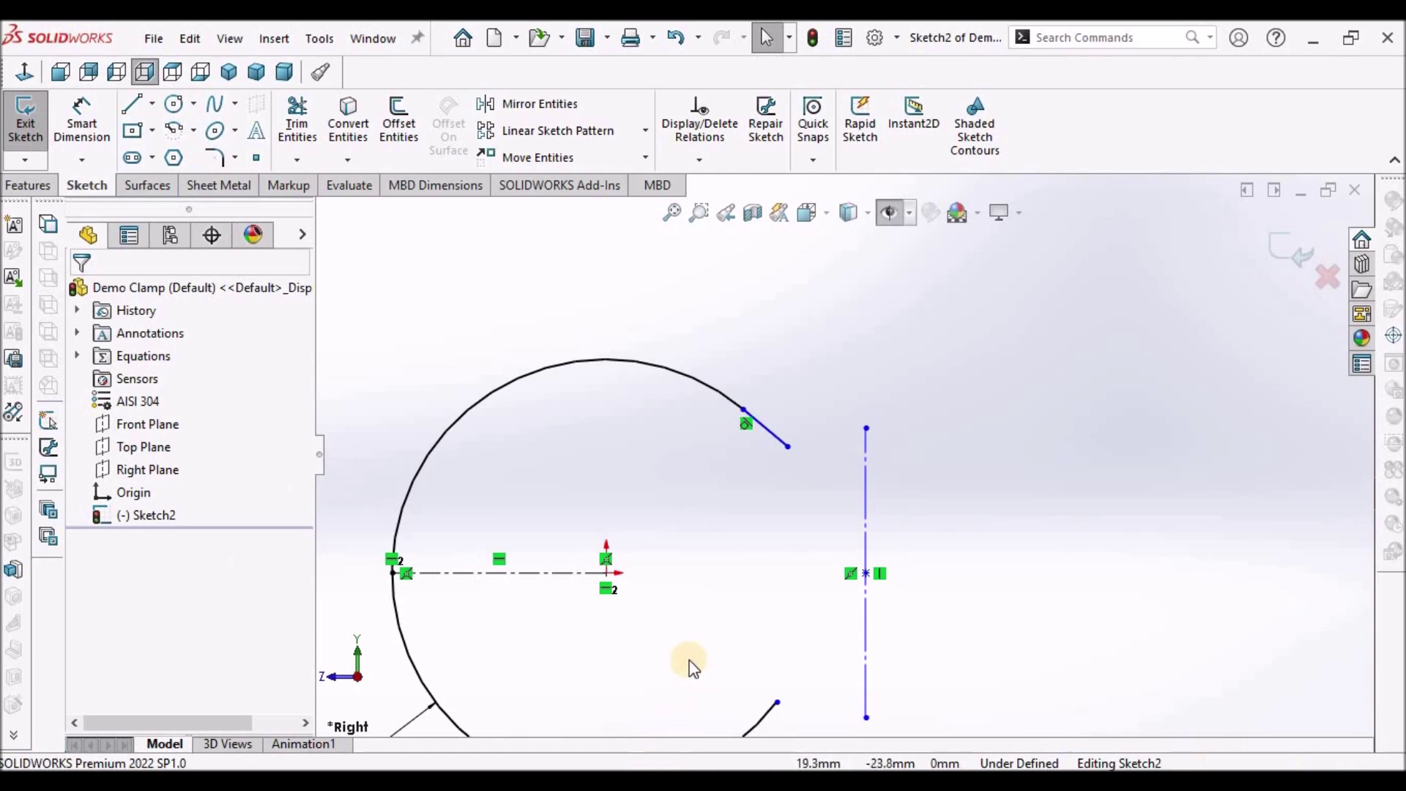
Step: Dimension the angled line's upper end 36 mm horizontally from the ring's centre
left_click(81, 130)
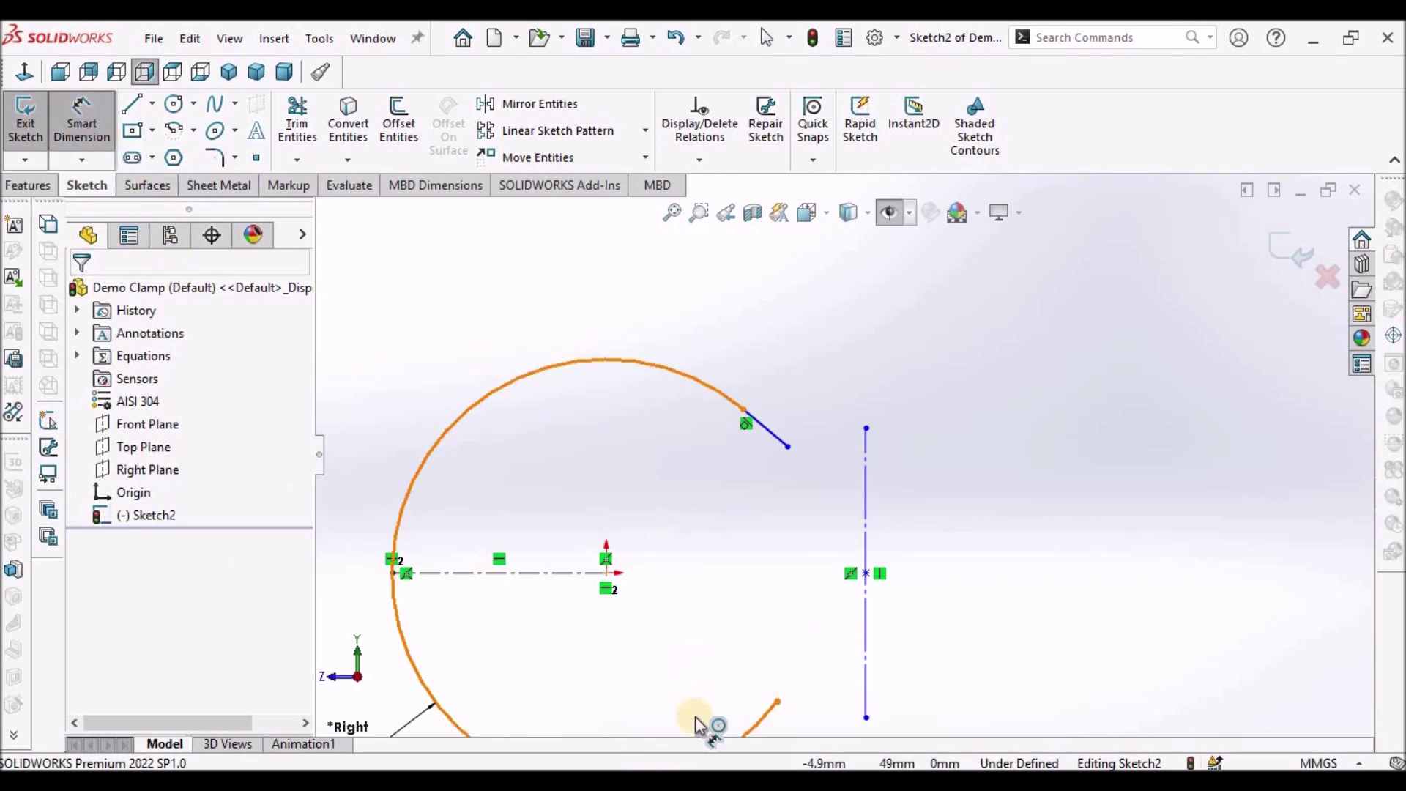
left_click(606, 574)
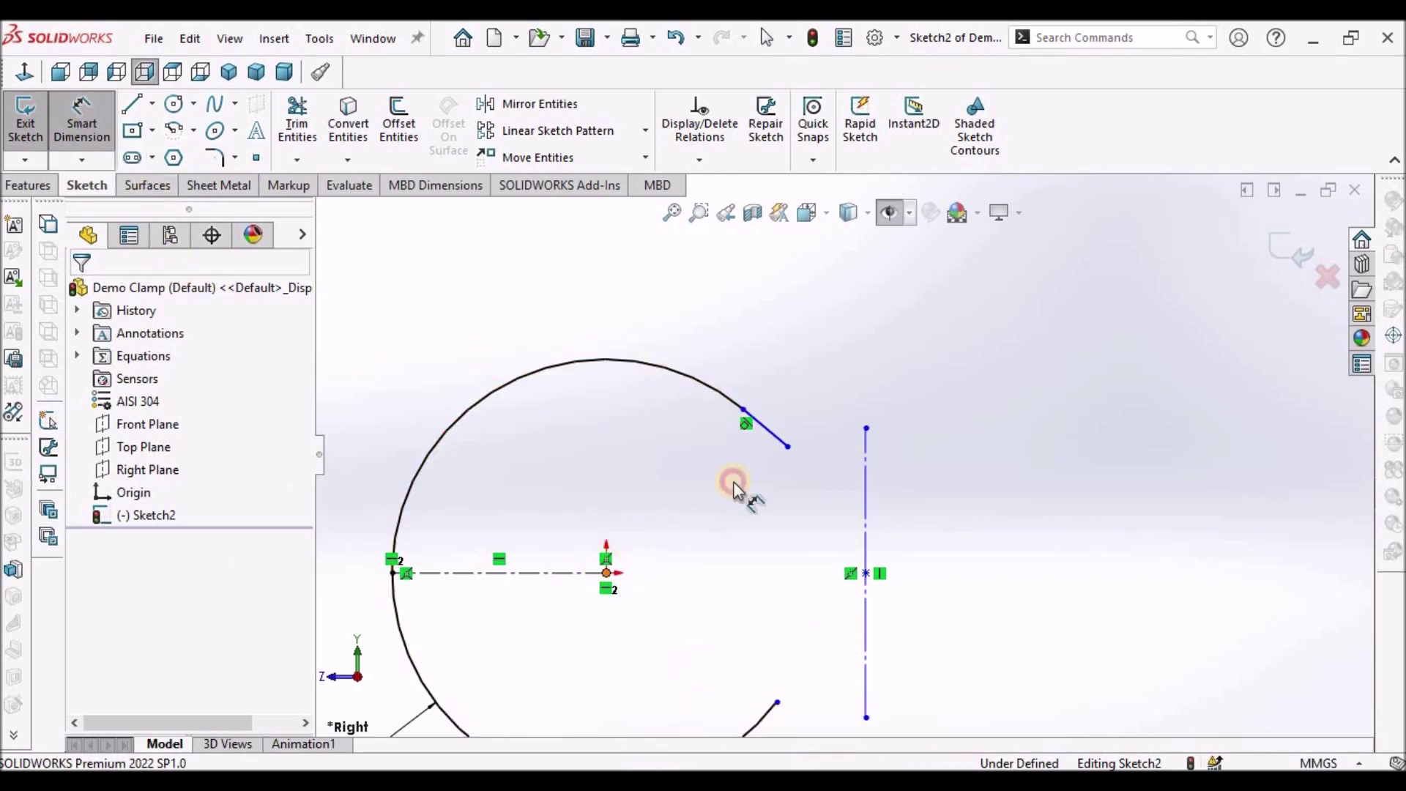
left_click(745, 410)
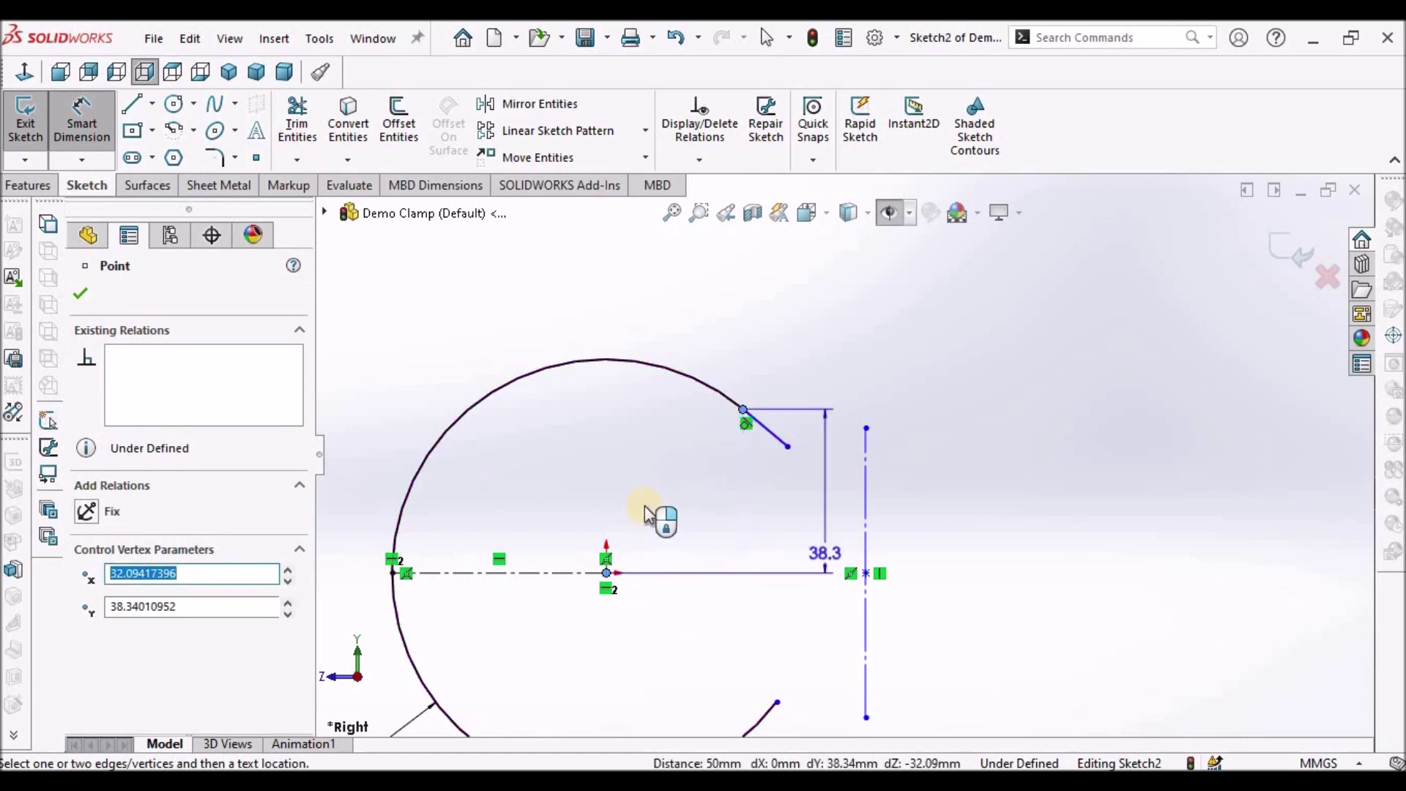
left_click(680, 672)
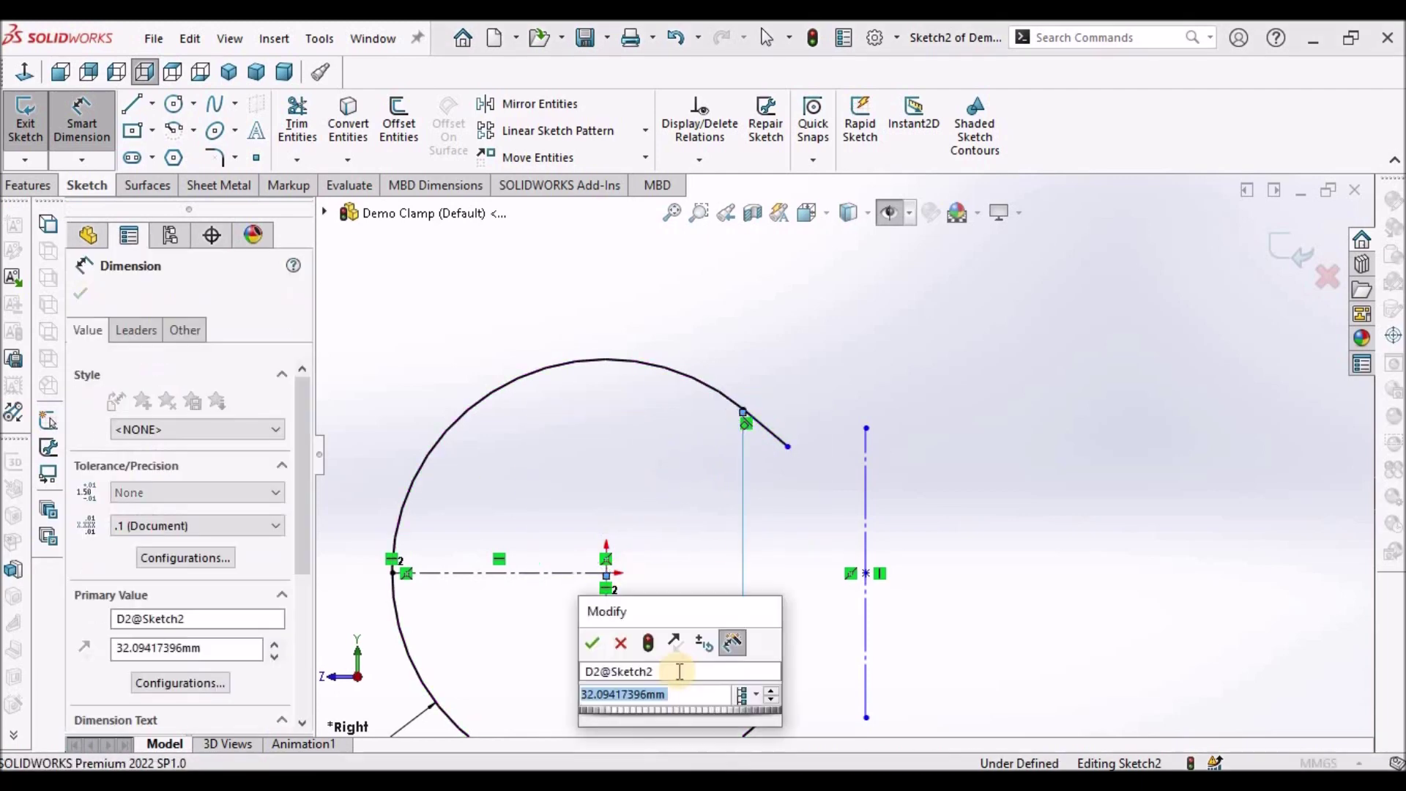
type("36")
key("Return")
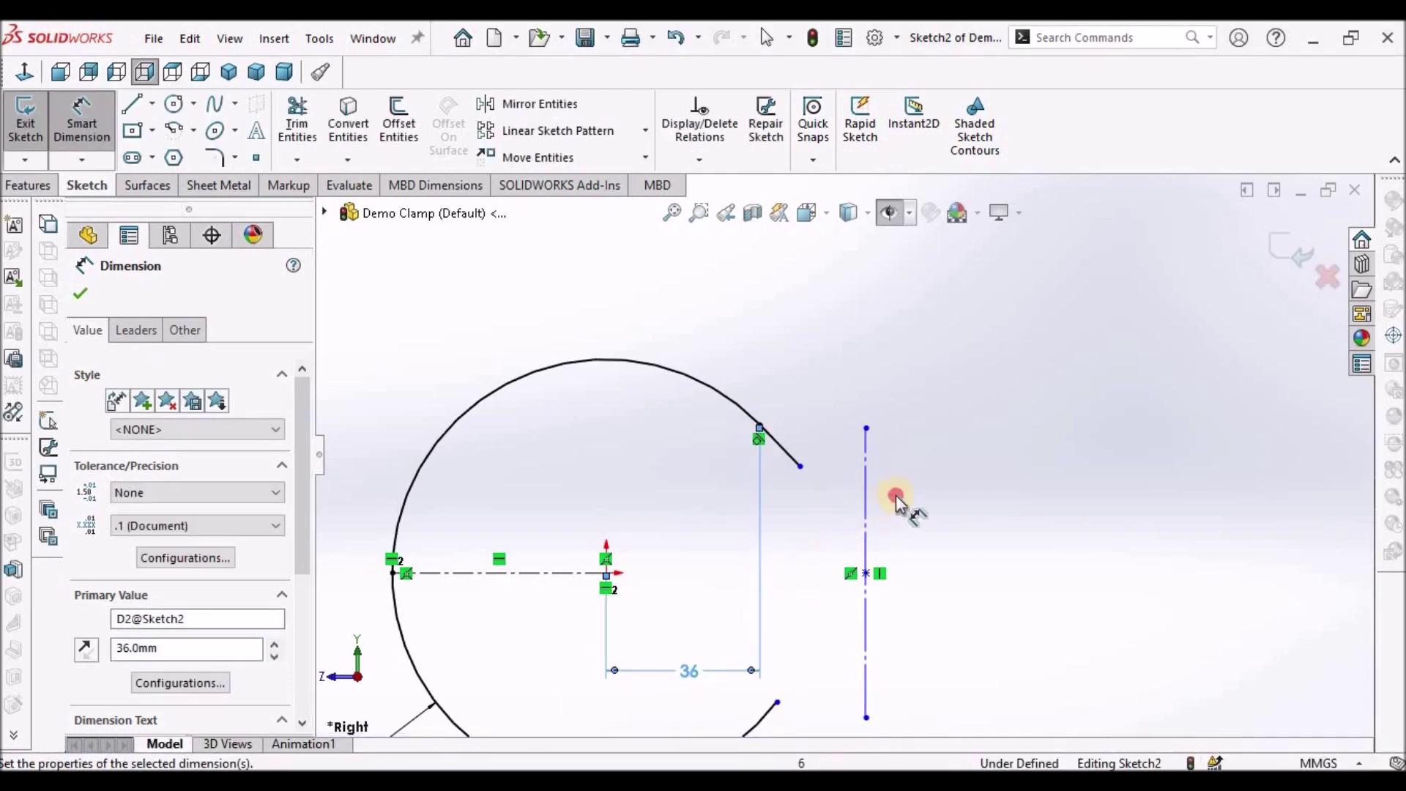
key("Escape")
right_click(980, 421)
left_click(990, 474)
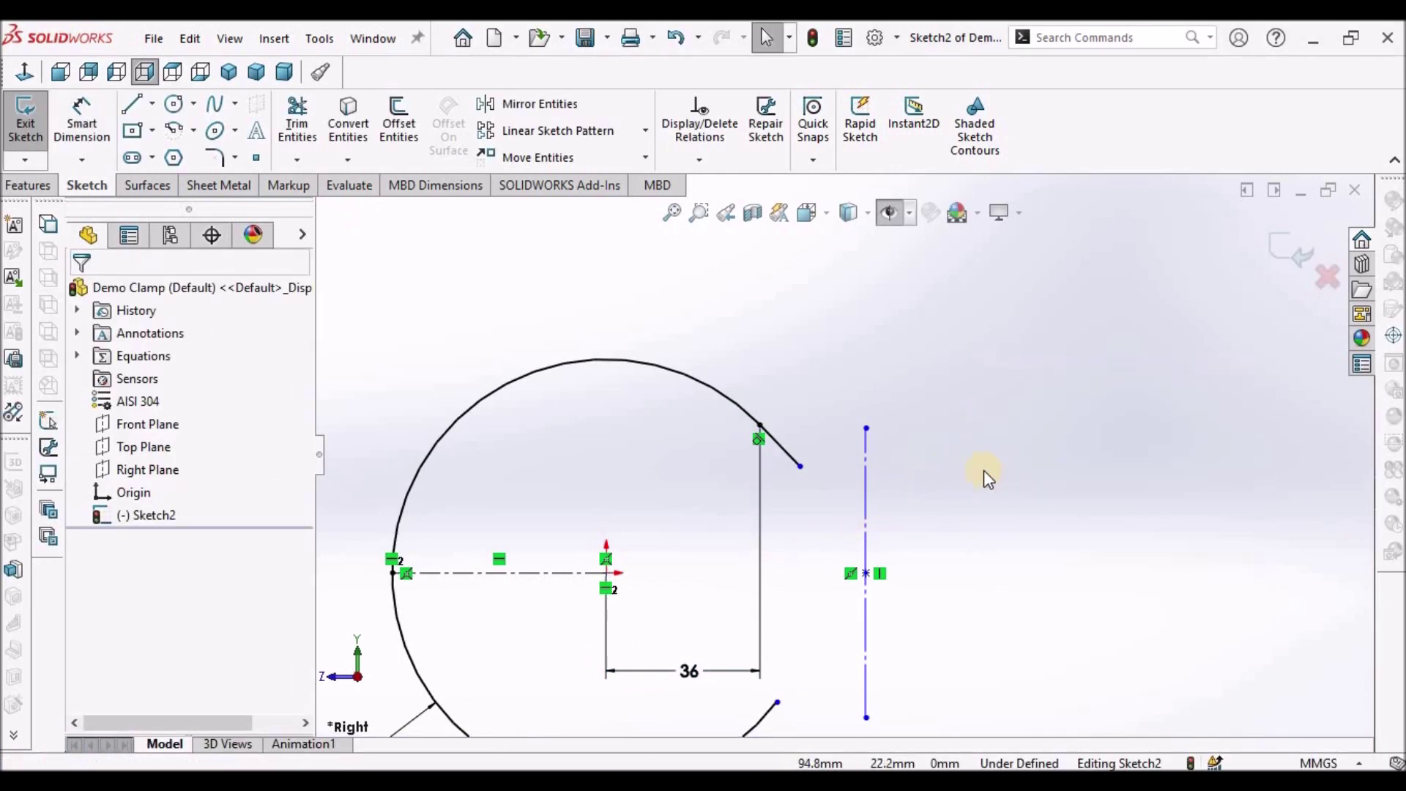
Step: Draw a centerpoint ear loop arc centred at the vertical line's top end
left_click(192, 132)
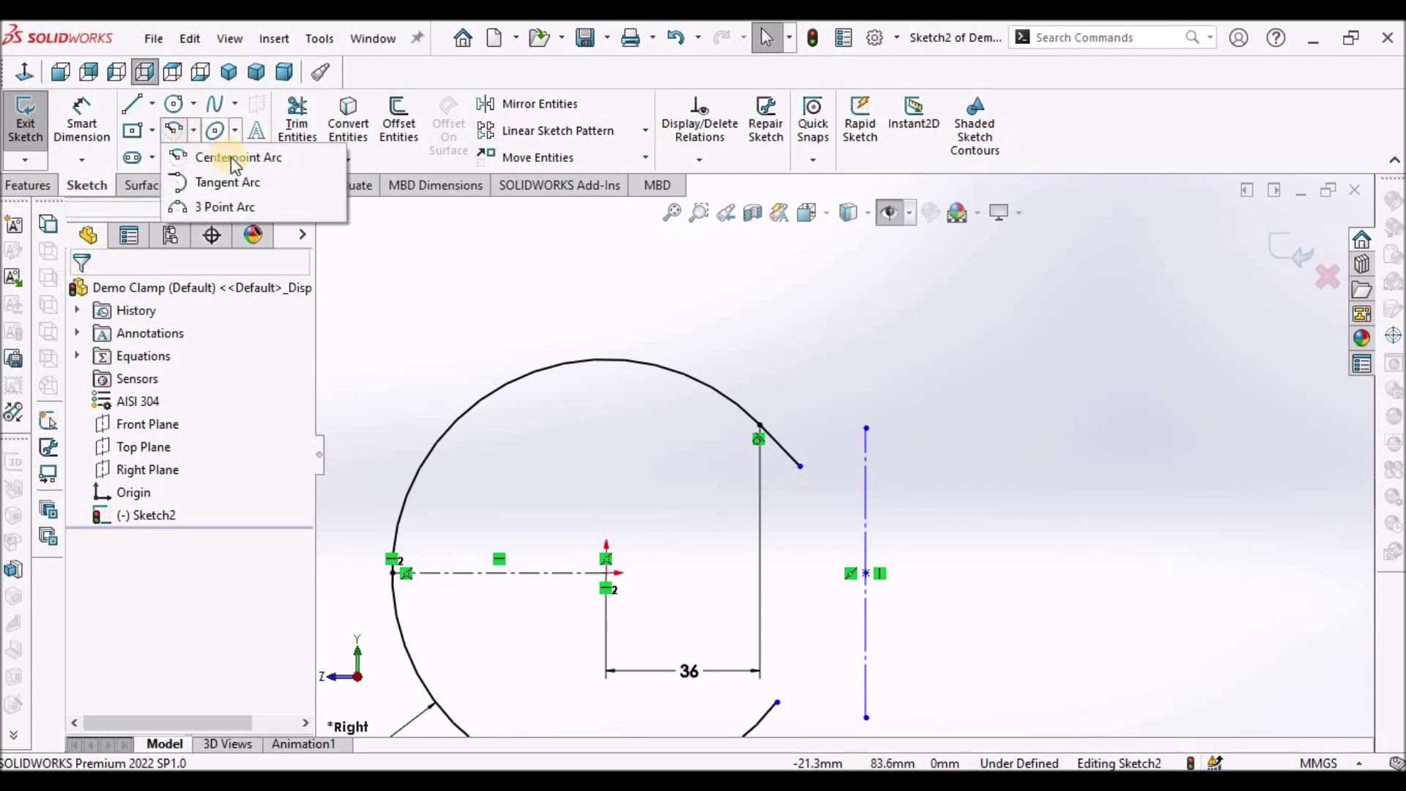
left_click(235, 131)
left_click(195, 132)
left_click(235, 131)
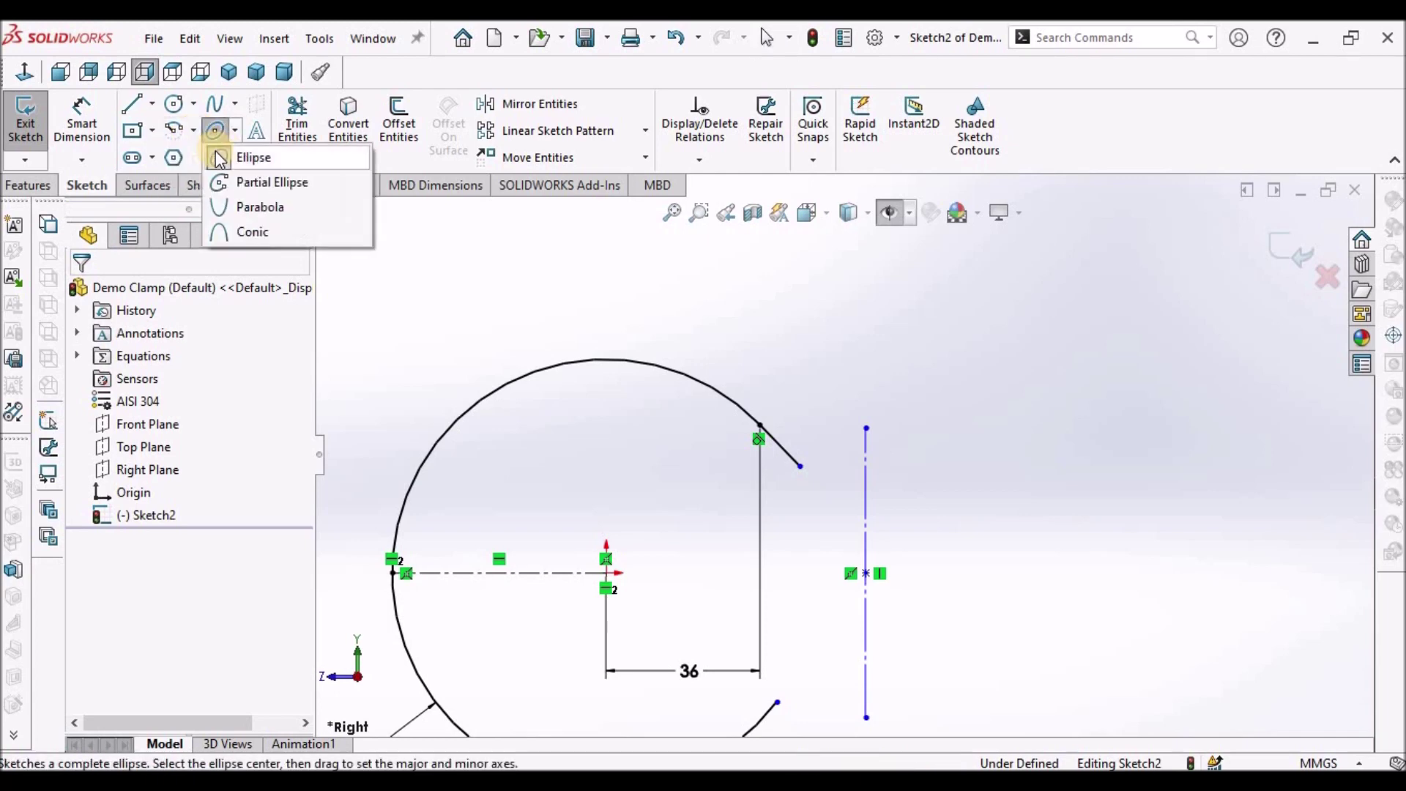
left_click(195, 132)
left_click(227, 156)
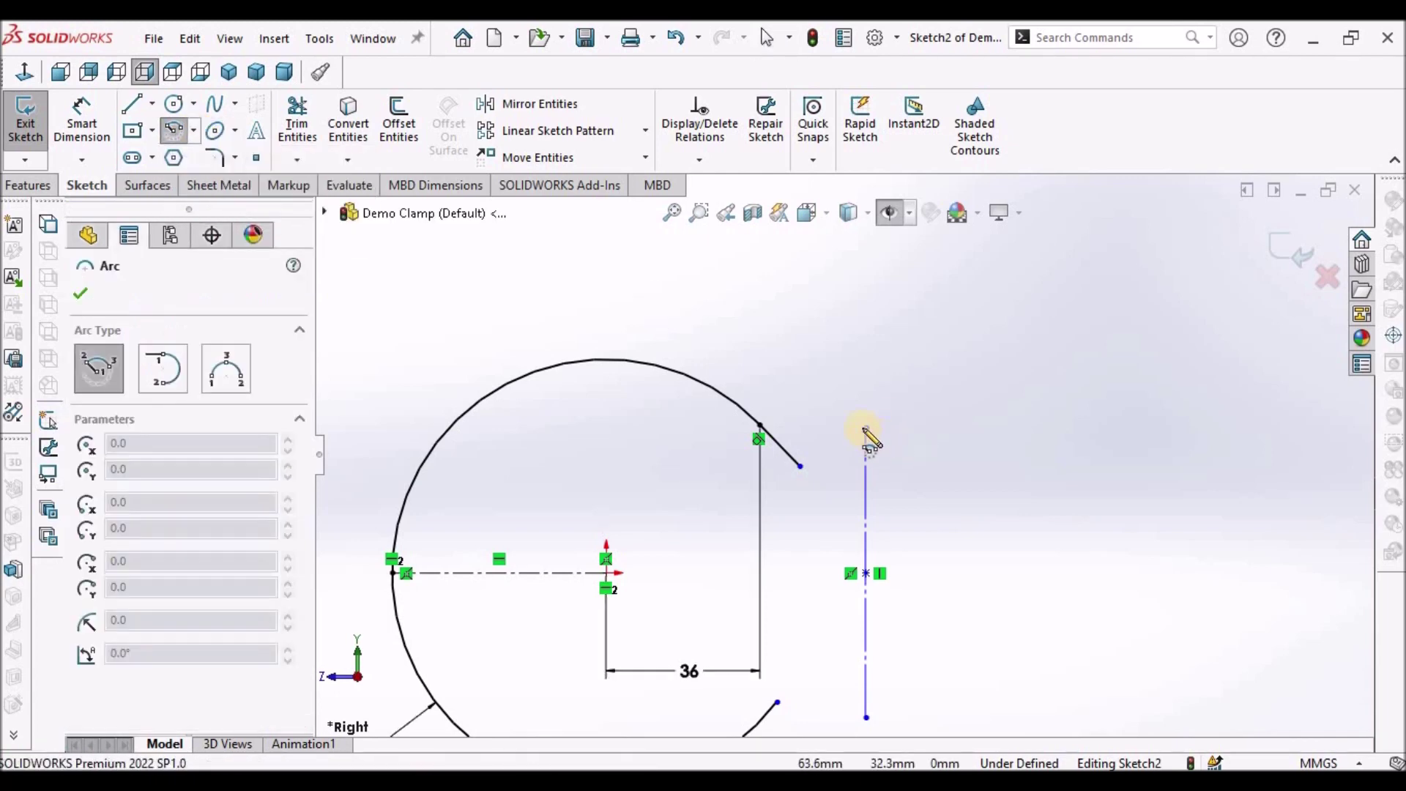
left_click(866, 427)
left_click(826, 383)
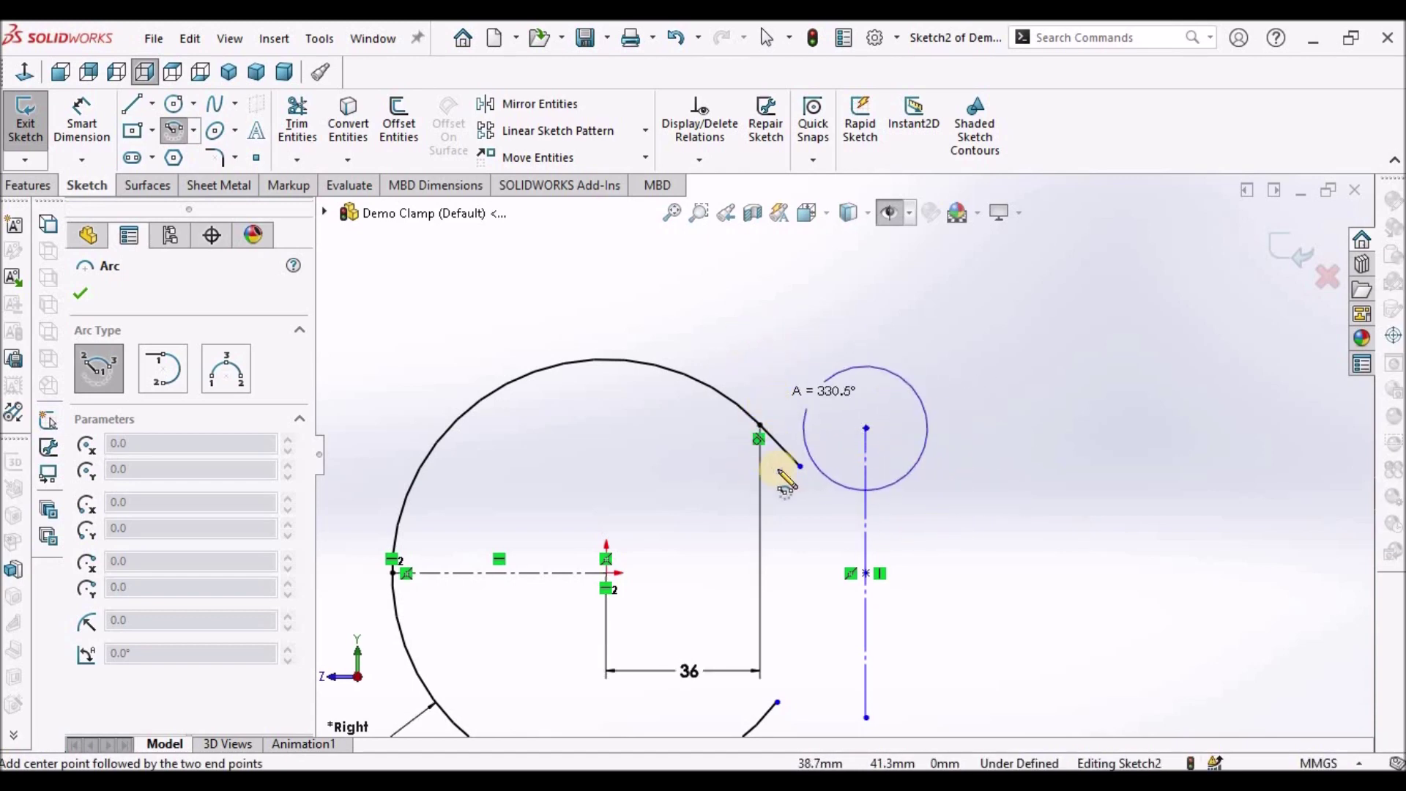
left_click(821, 471)
right_click(812, 306)
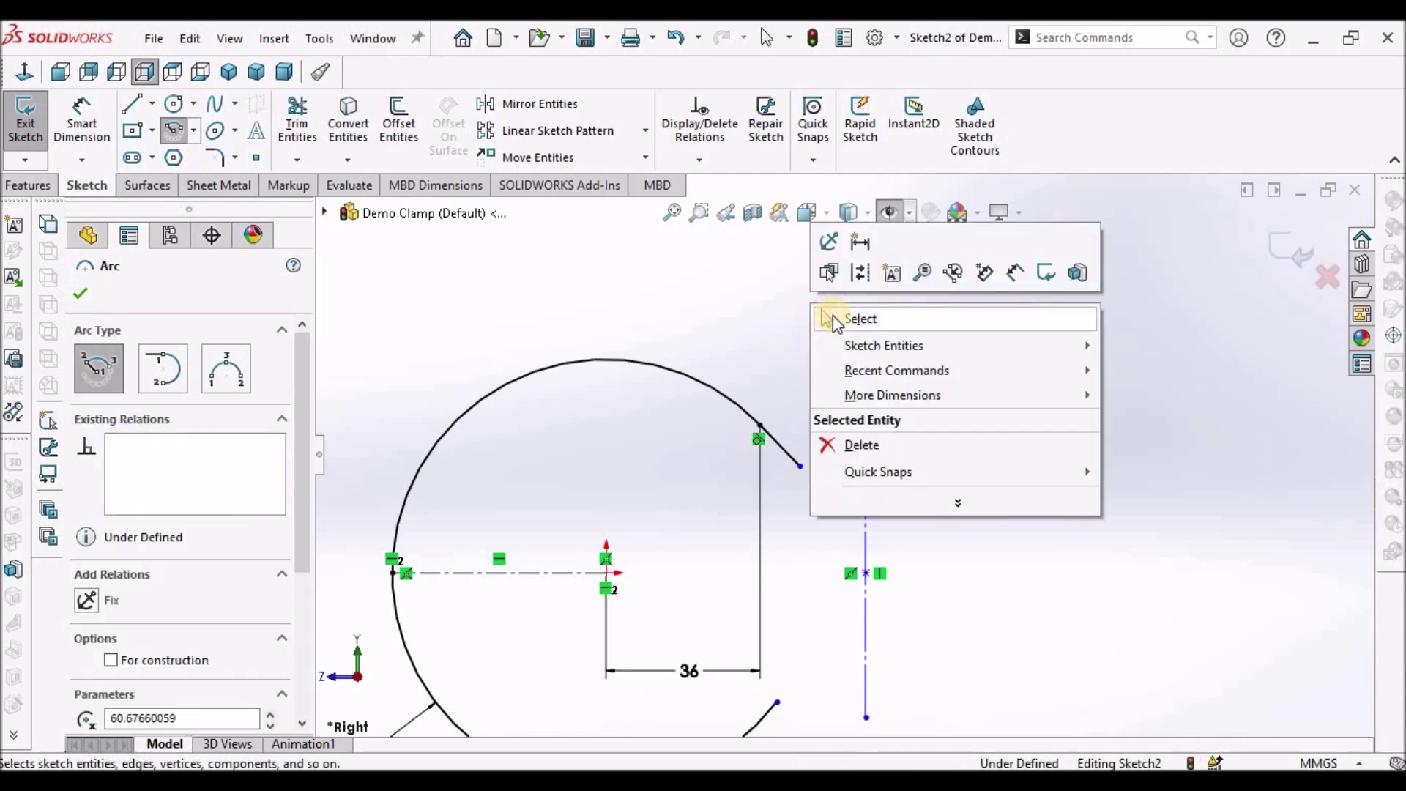
left_click(849, 320)
Step: Join the loop arc's end to the angled line and make them tangent
left_click(800, 466)
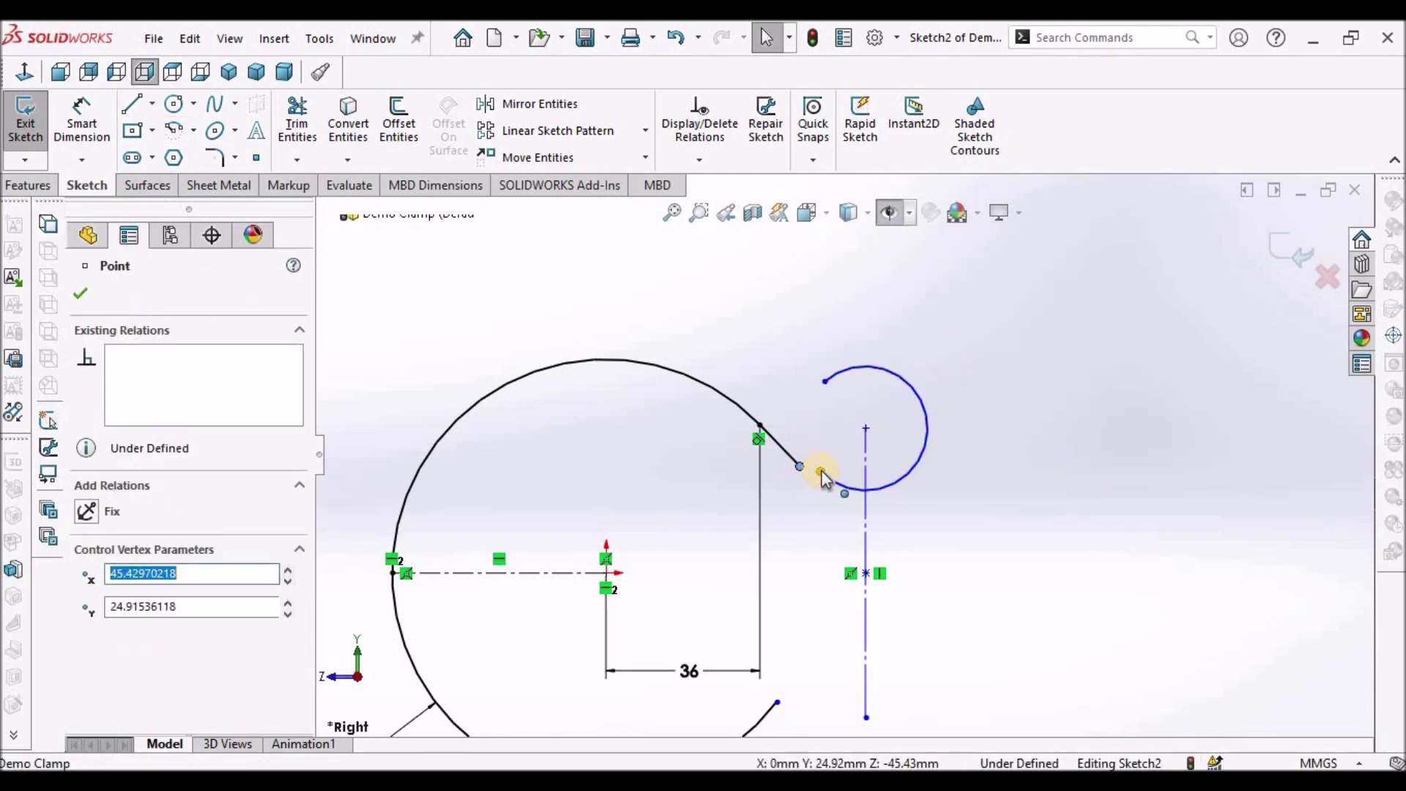
left_click(821, 471, "ctrl")
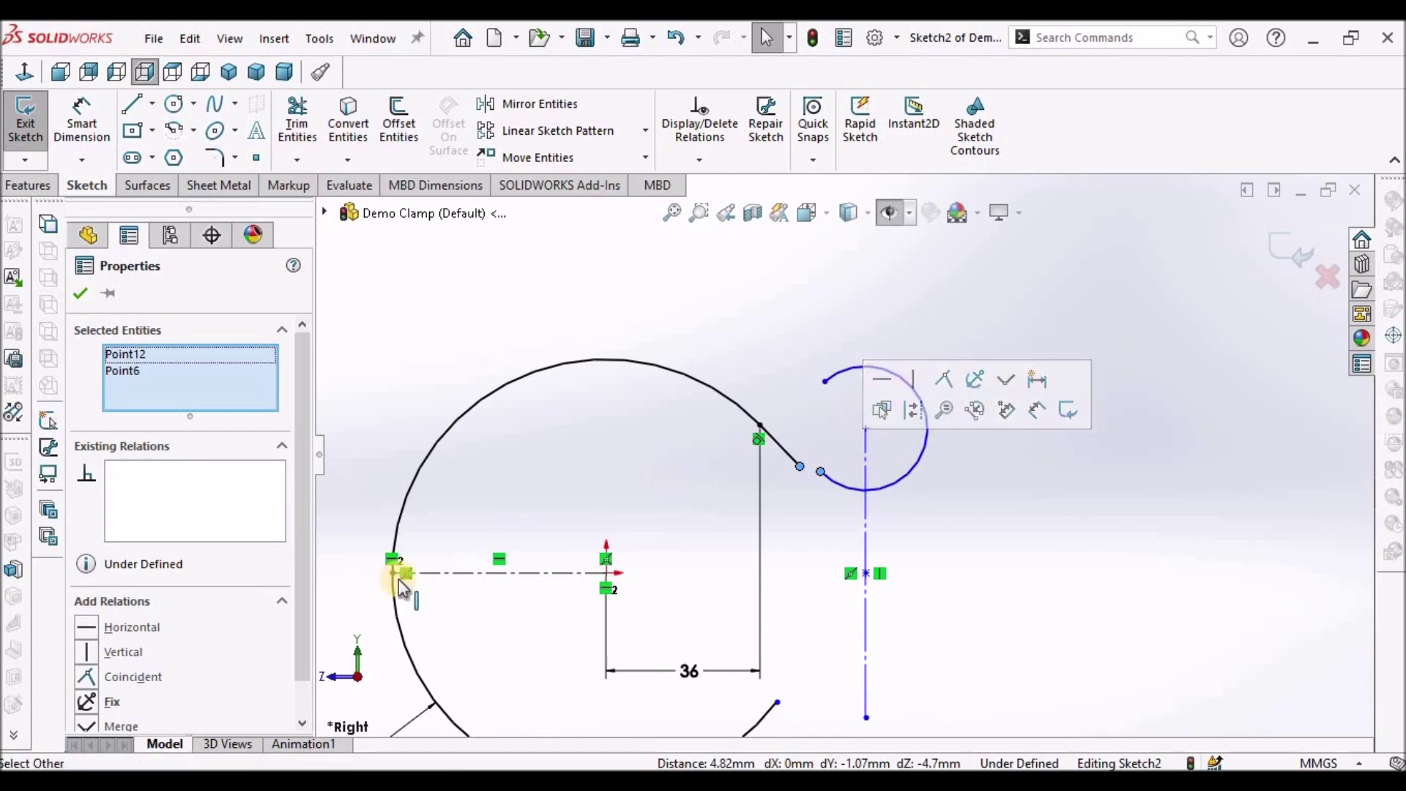
key("Escape")
scroll(848, 498, "down", 4)
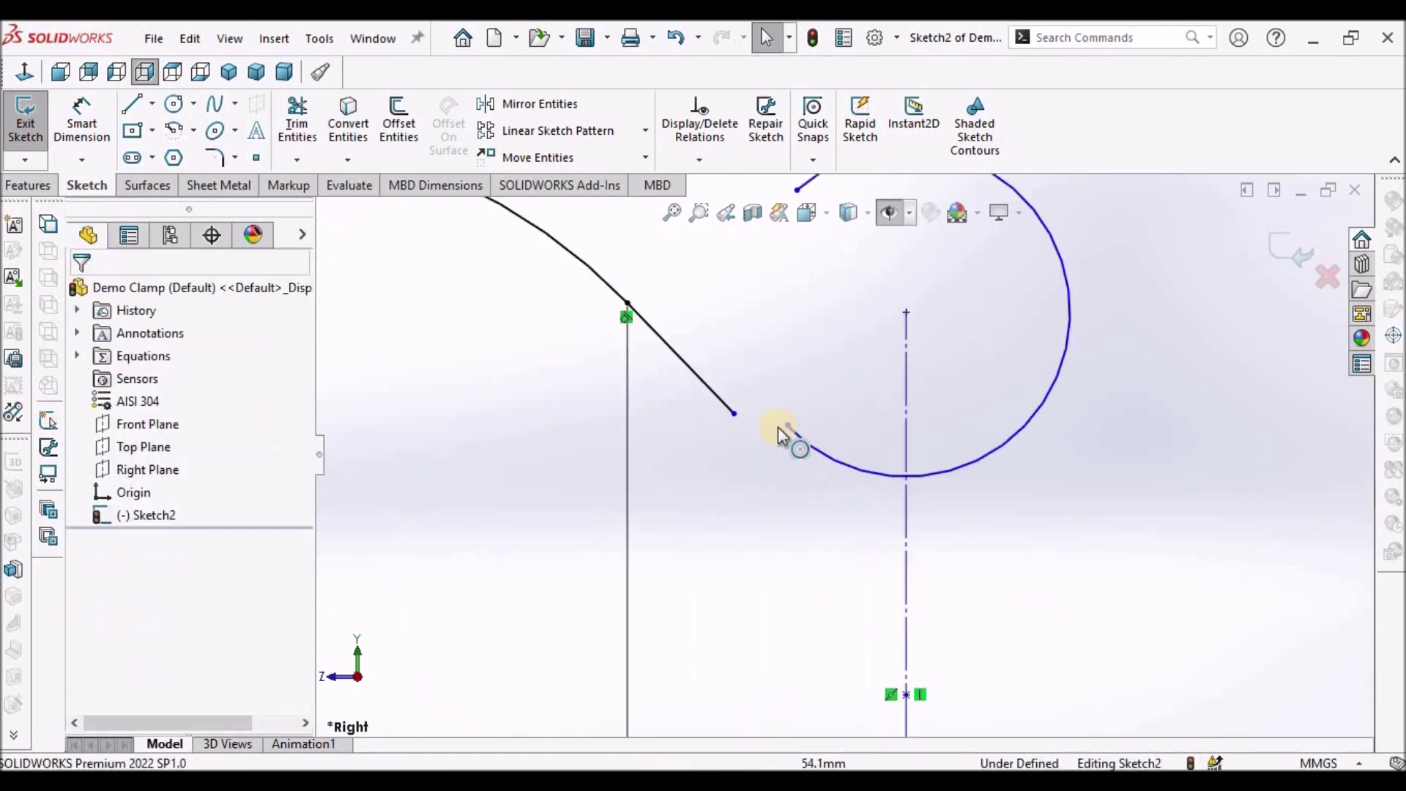
left_click_drag(792, 428, 735, 416)
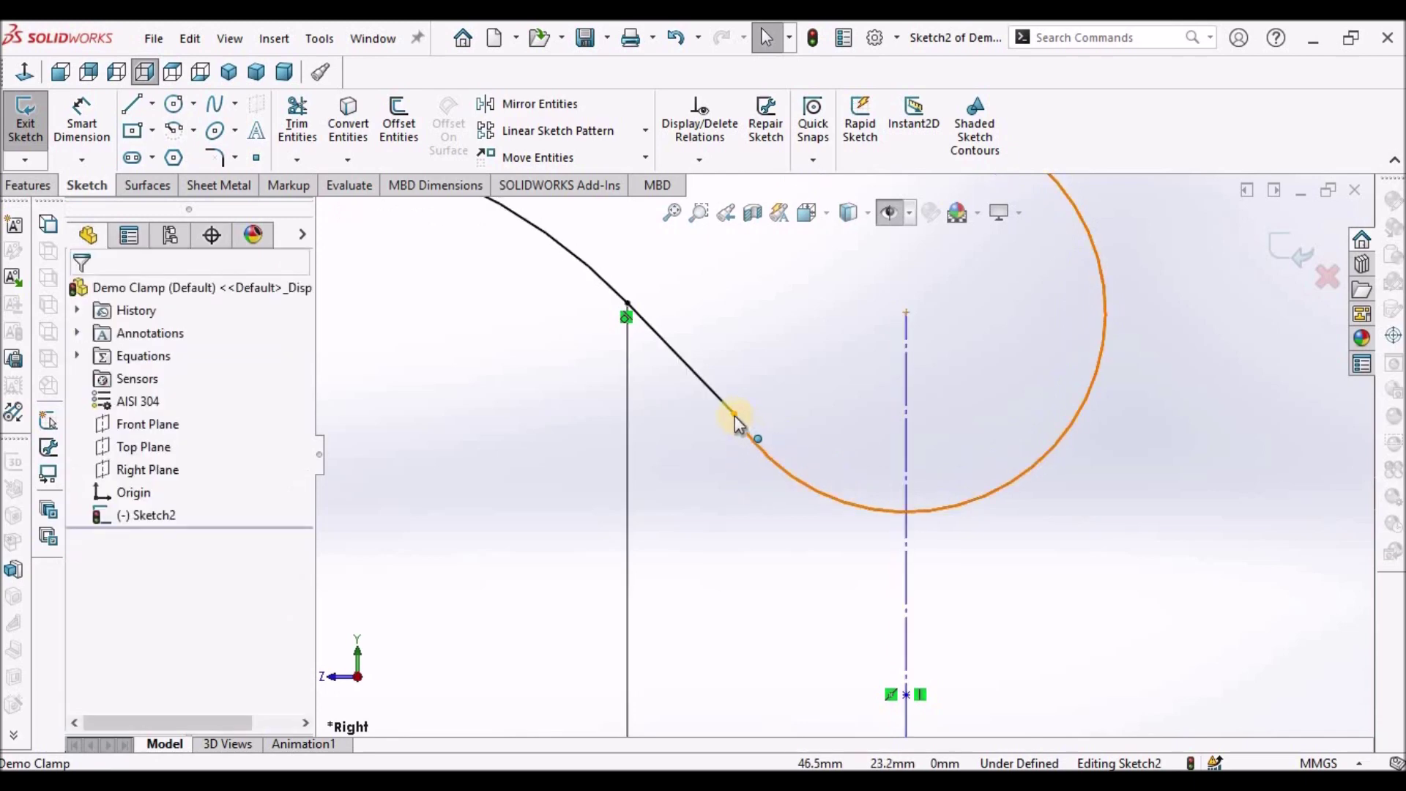
left_click(733, 414)
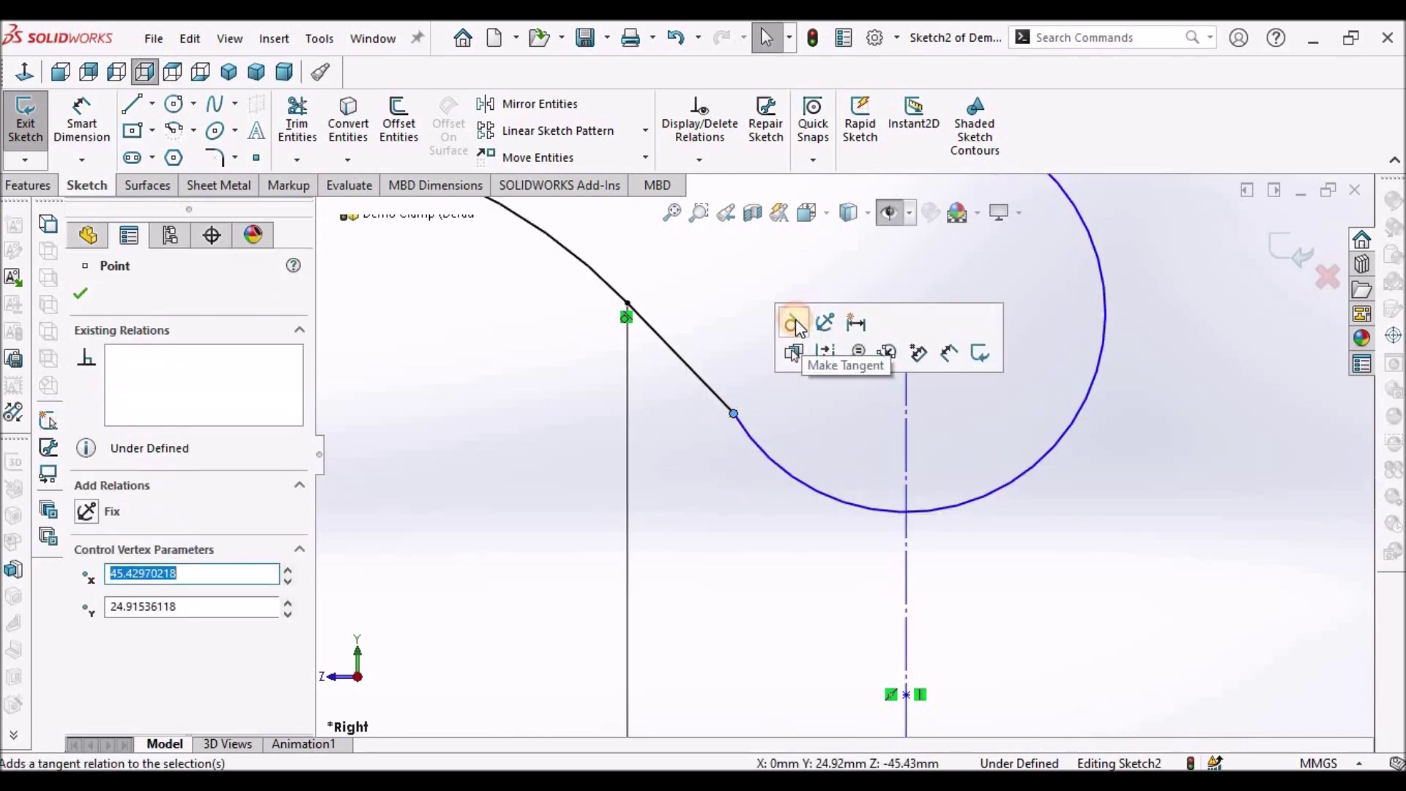
left_click(795, 320)
left_click(732, 320)
key("f")
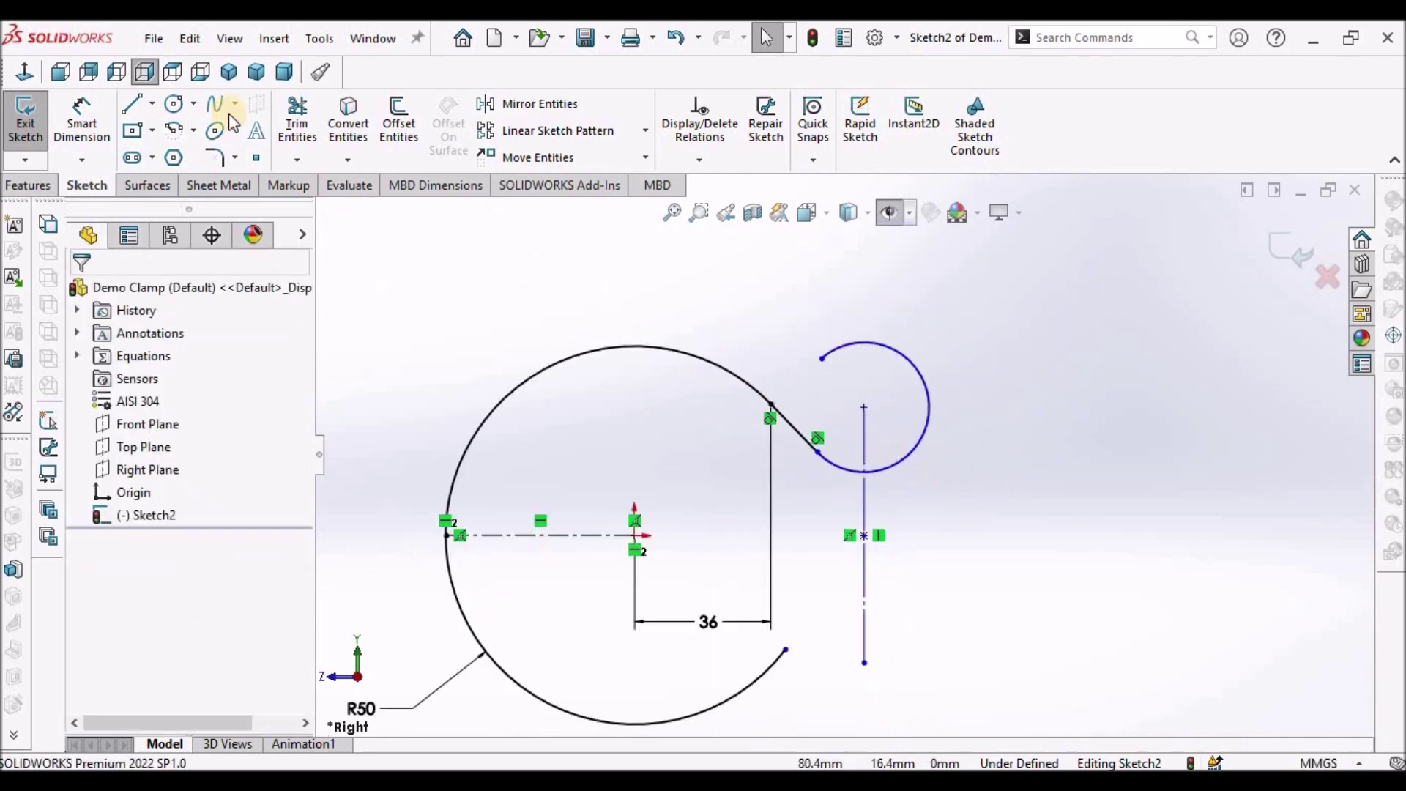
Step: Dimension the loop arc's radius to 15 mm
left_click(89, 117)
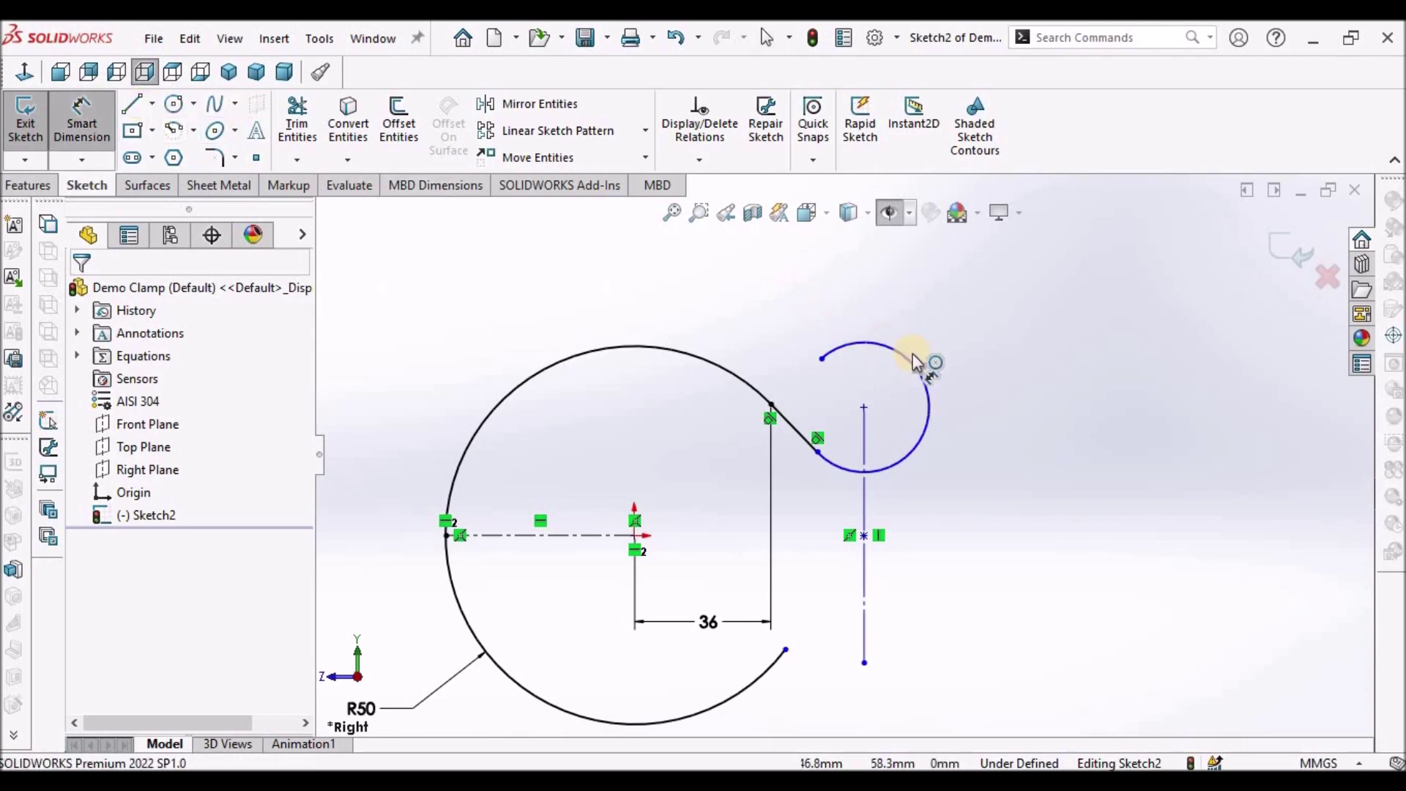
left_click(928, 372)
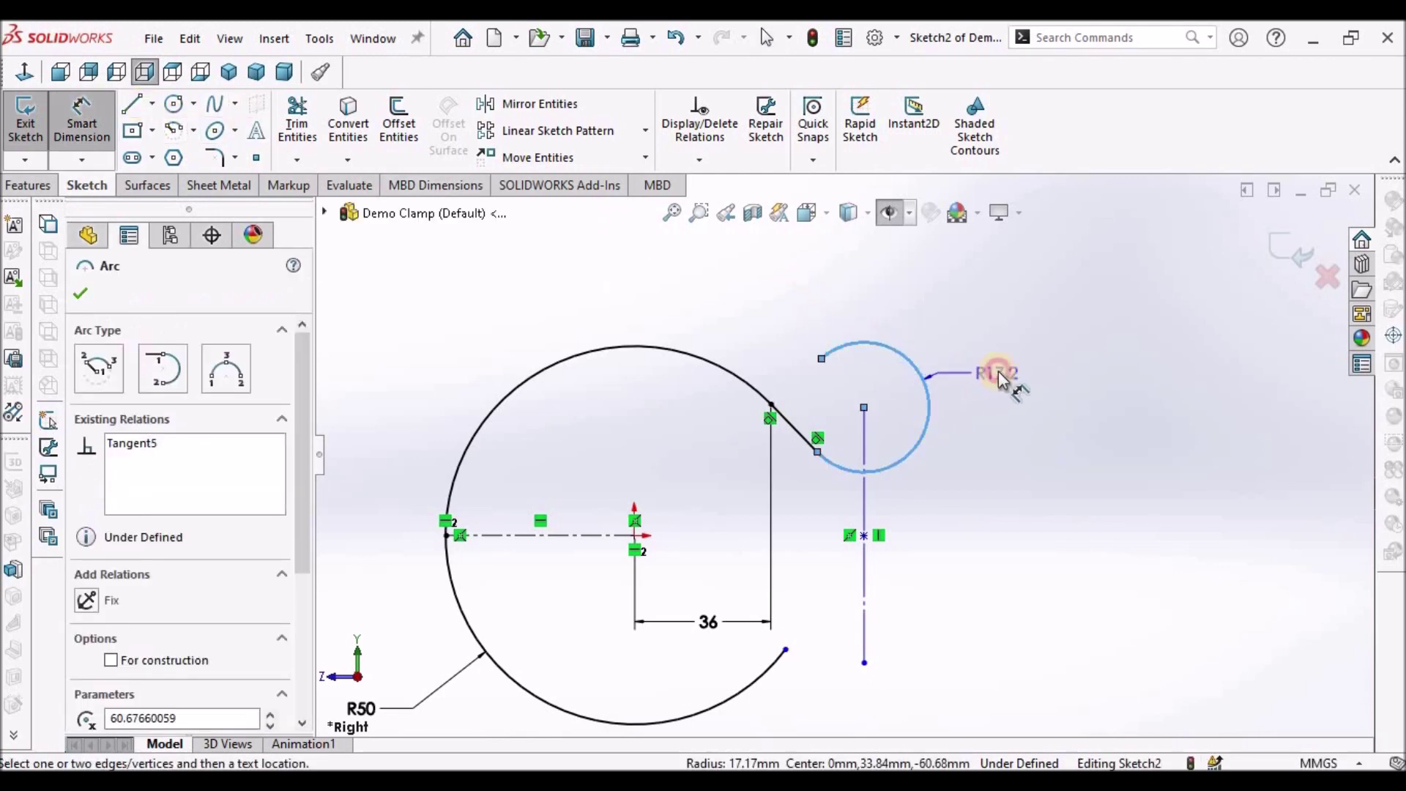
left_click(999, 375)
type("15")
key("Return")
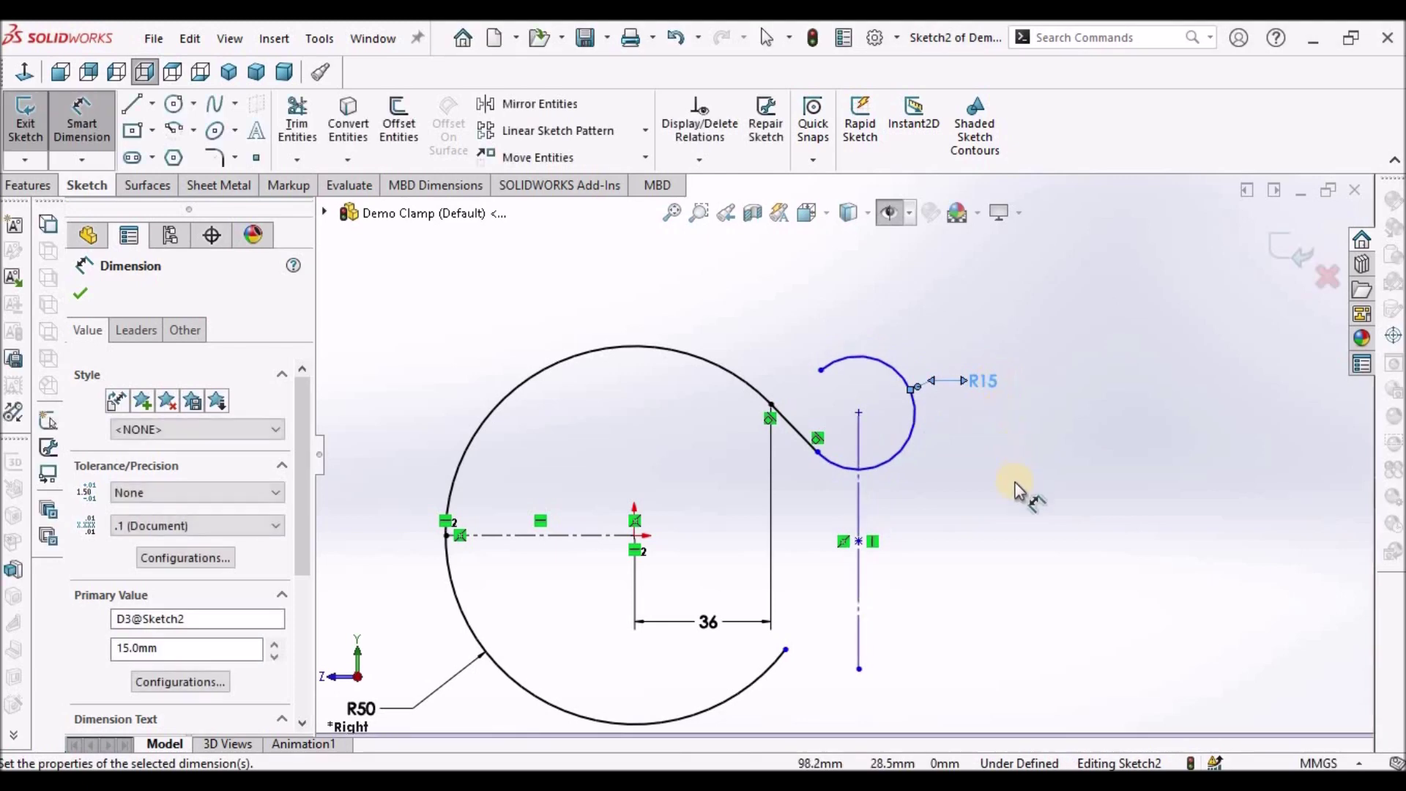
right_click(1017, 489)
left_click(1060, 542)
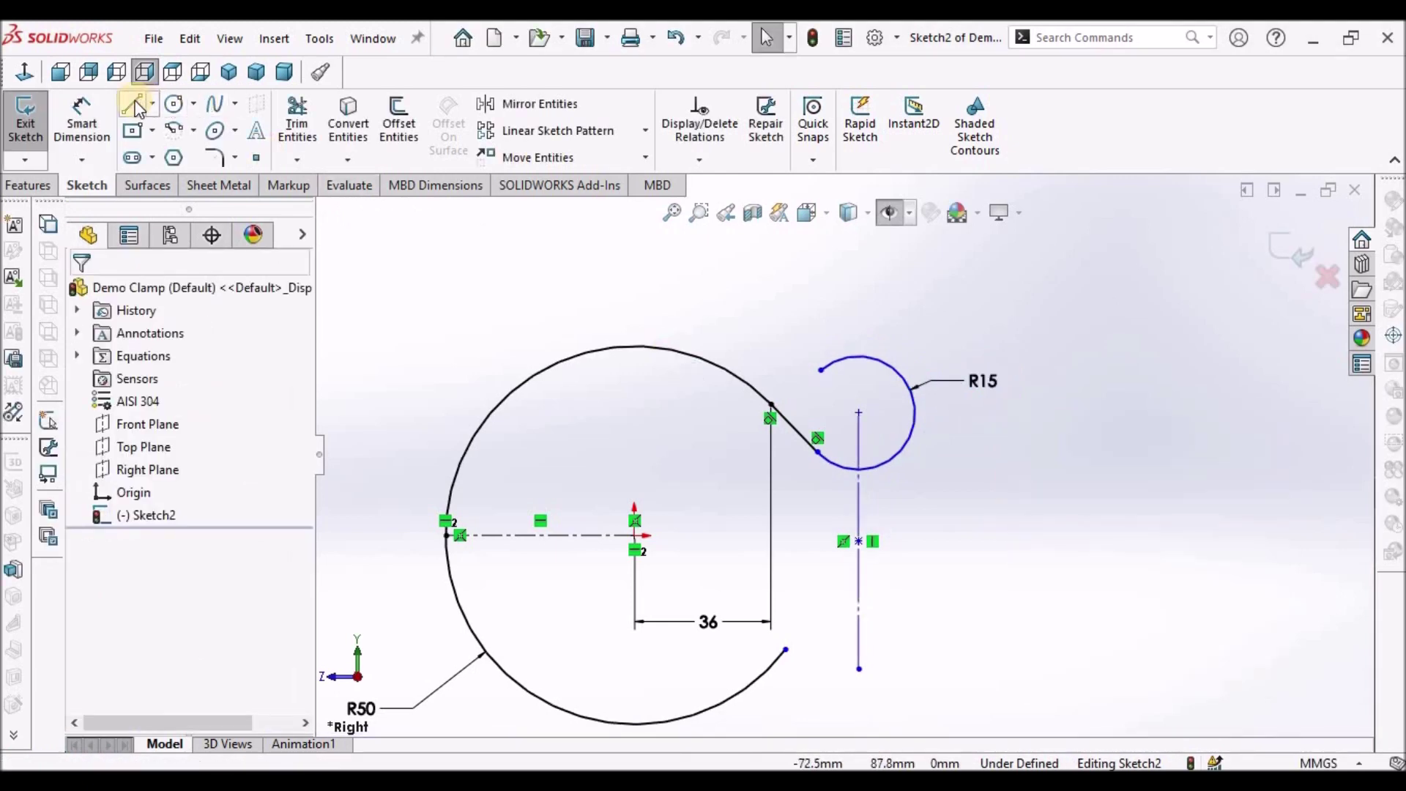
Step: Draw the ear line from the R15 loop and make it parallel to the lower connecting line
left_click(135, 106)
left_click(821, 371)
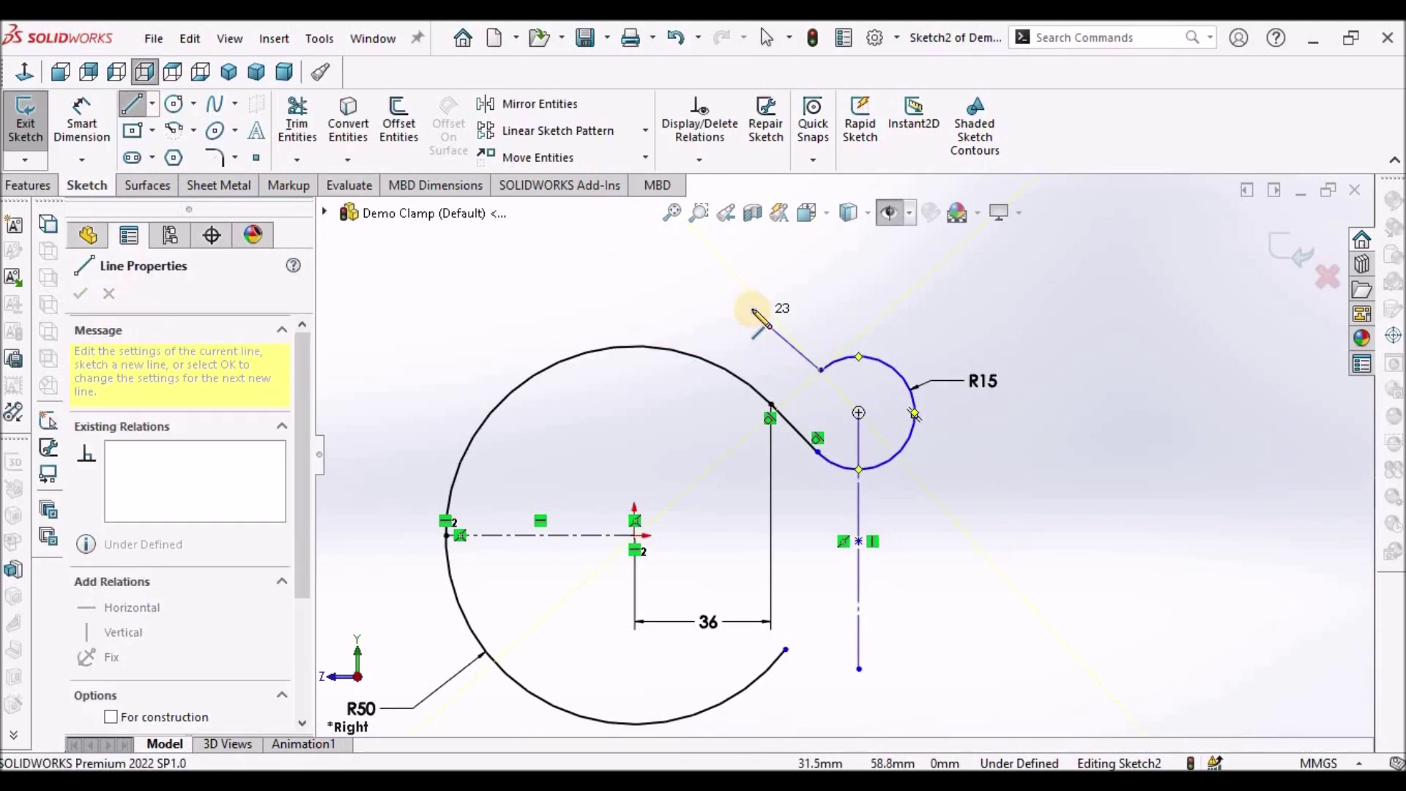
right_click(659, 292)
left_click(659, 292)
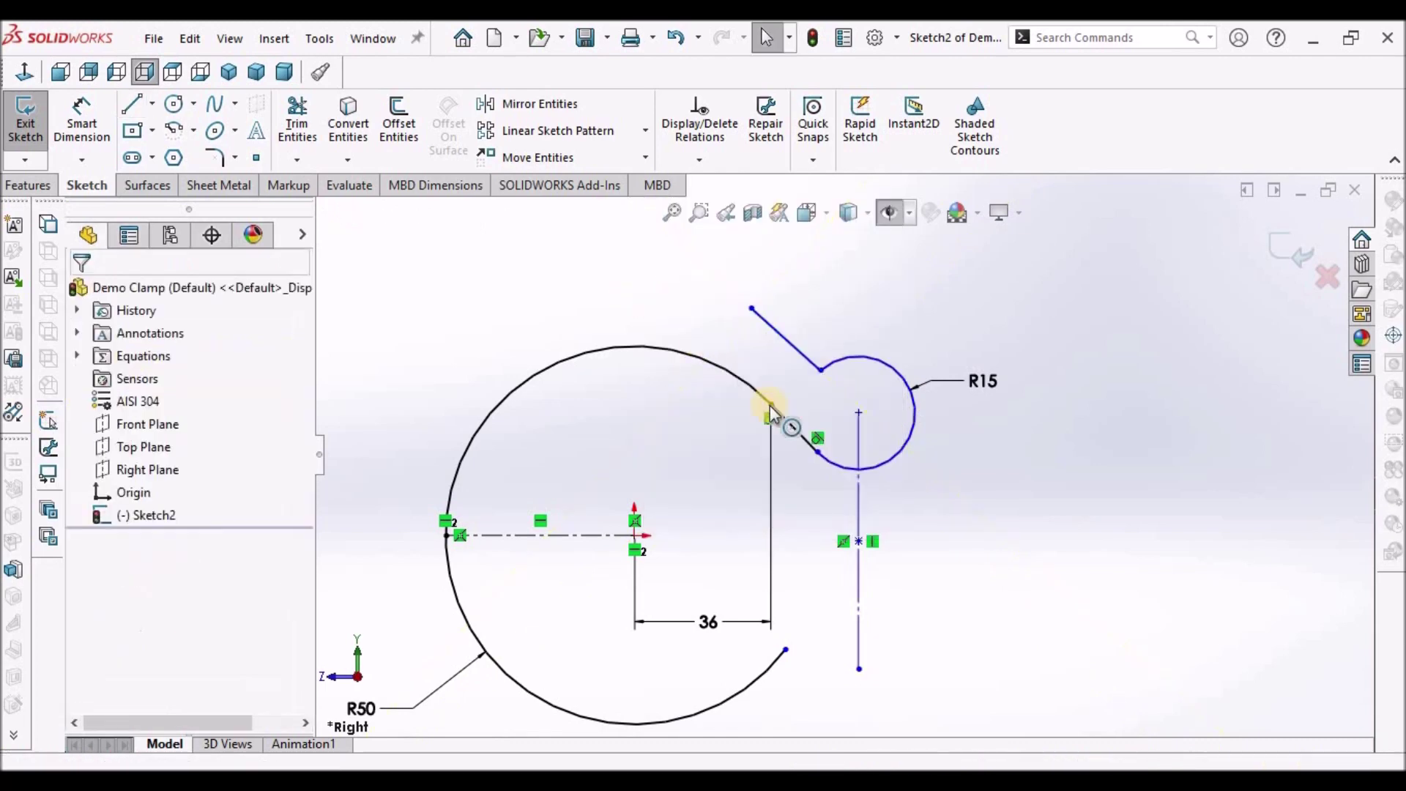
left_click(813, 445)
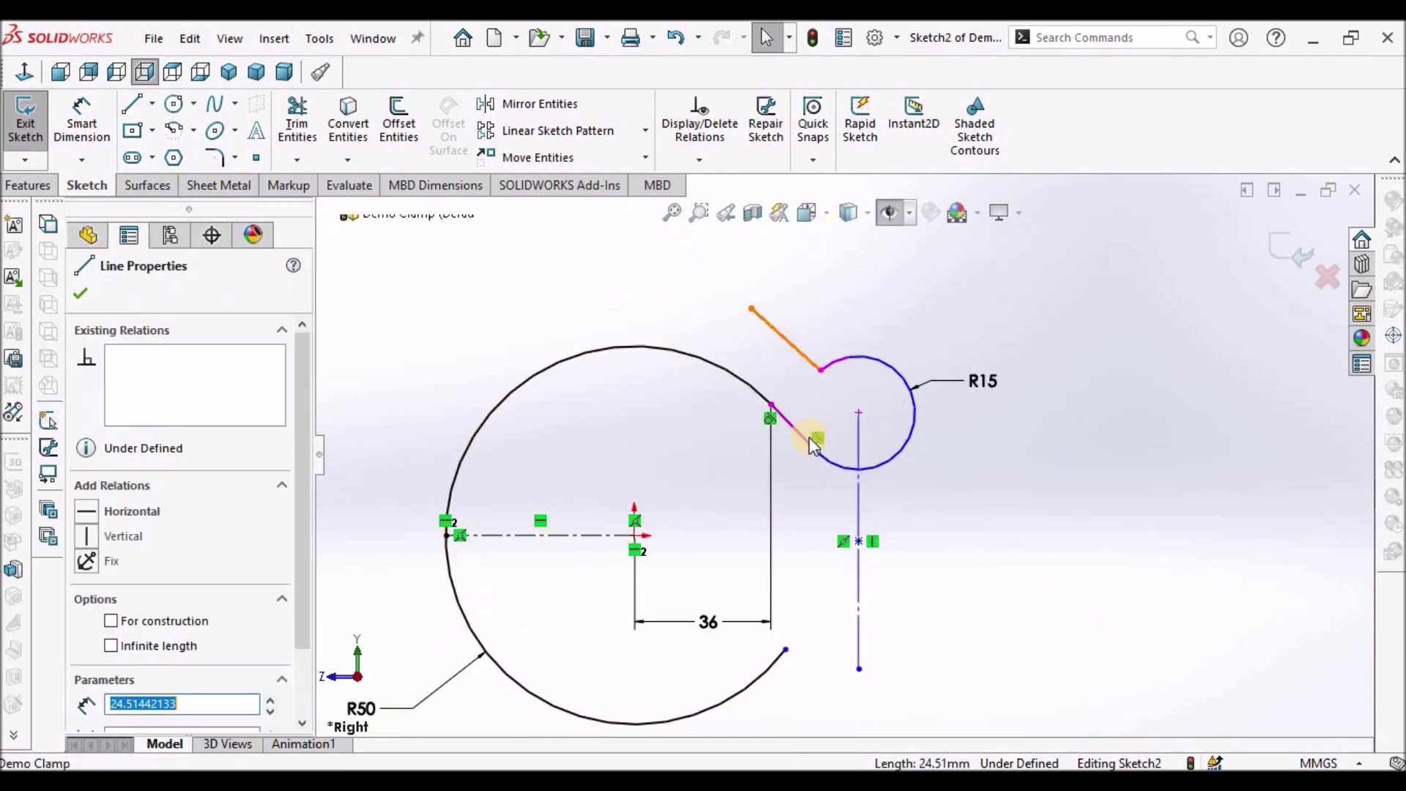
left_click(915, 400, "ctrl")
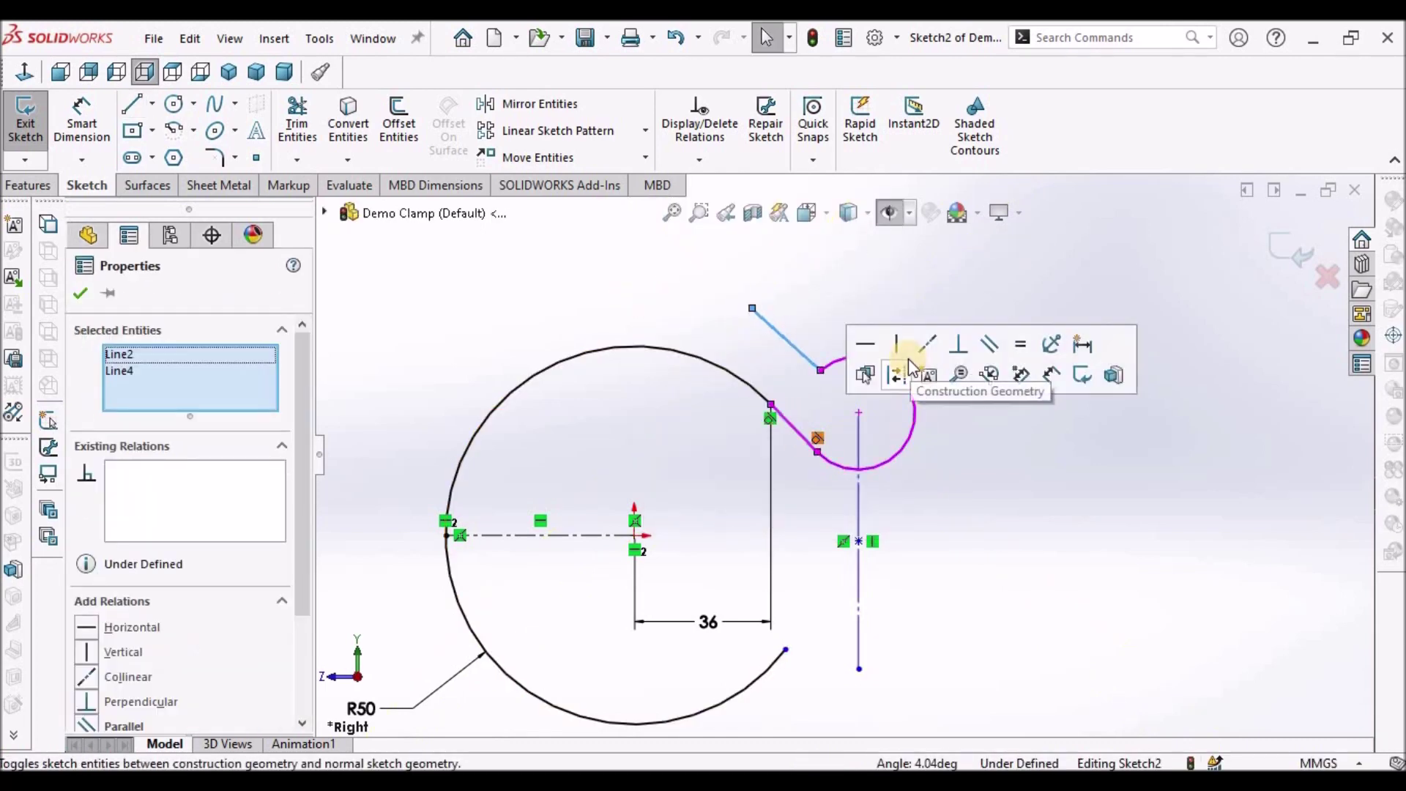
left_click(989, 344)
key("Escape")
scroll(851, 368, "down", 5)
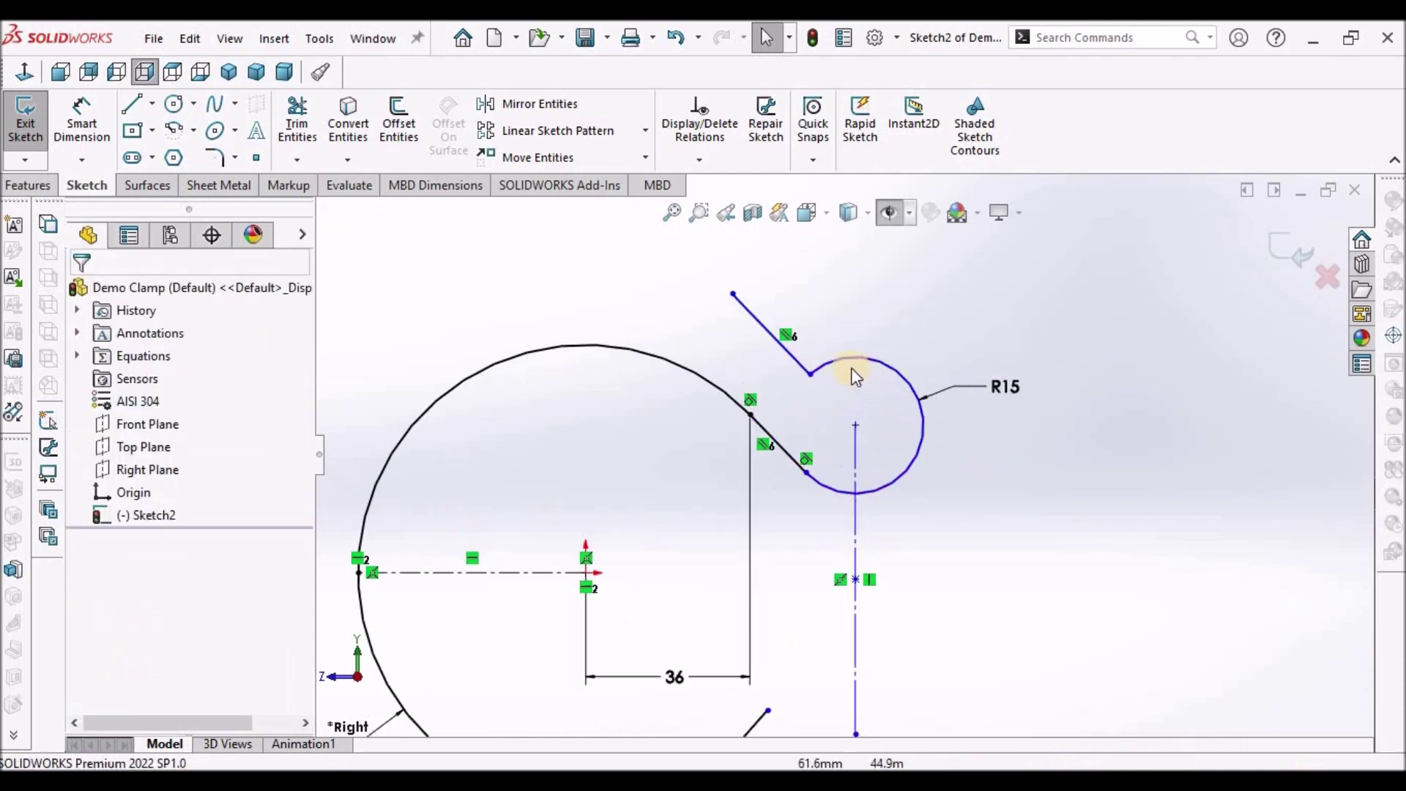
left_click_drag(753, 402, 726, 453)
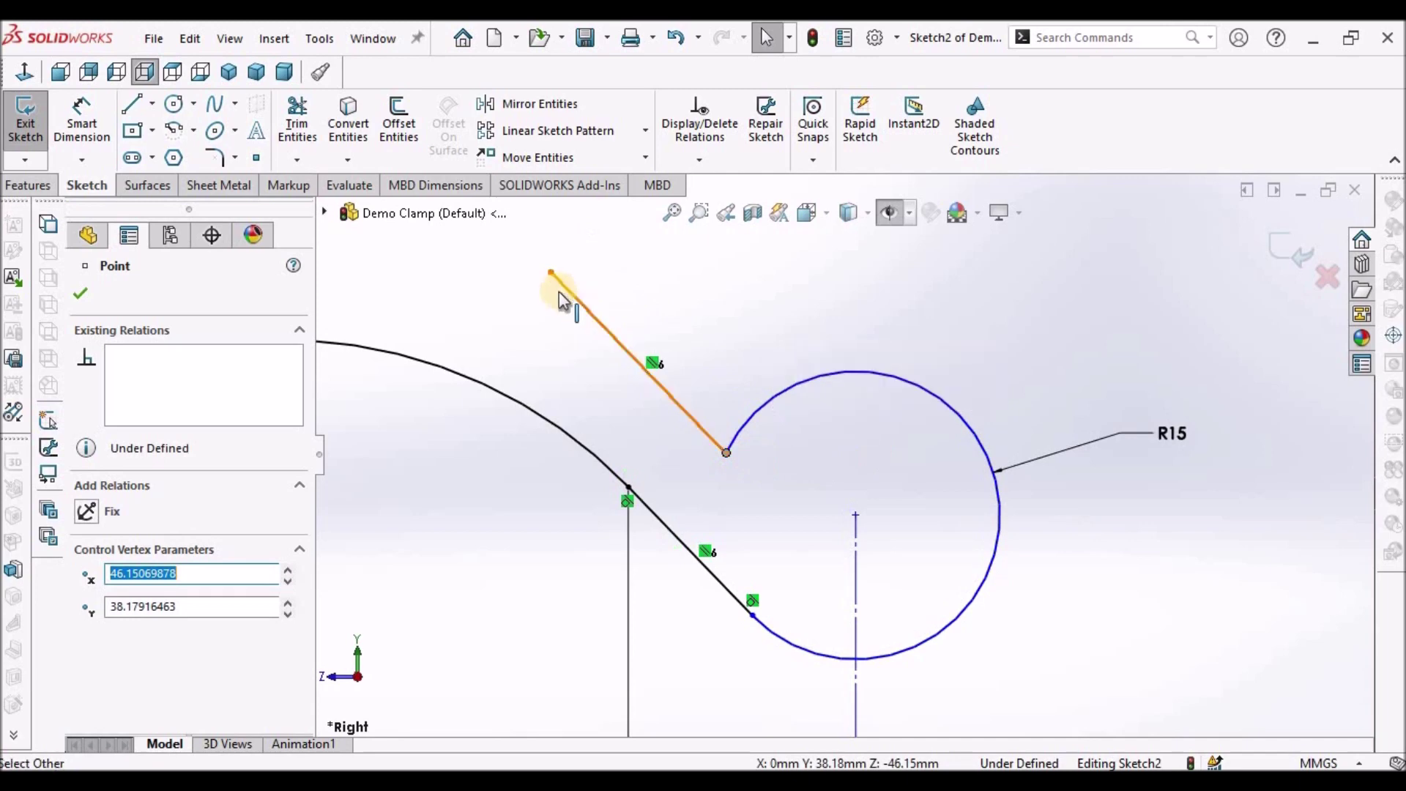
Step: Round the ear line and loop corner with a 3 mm sketch fillet
left_click(216, 156)
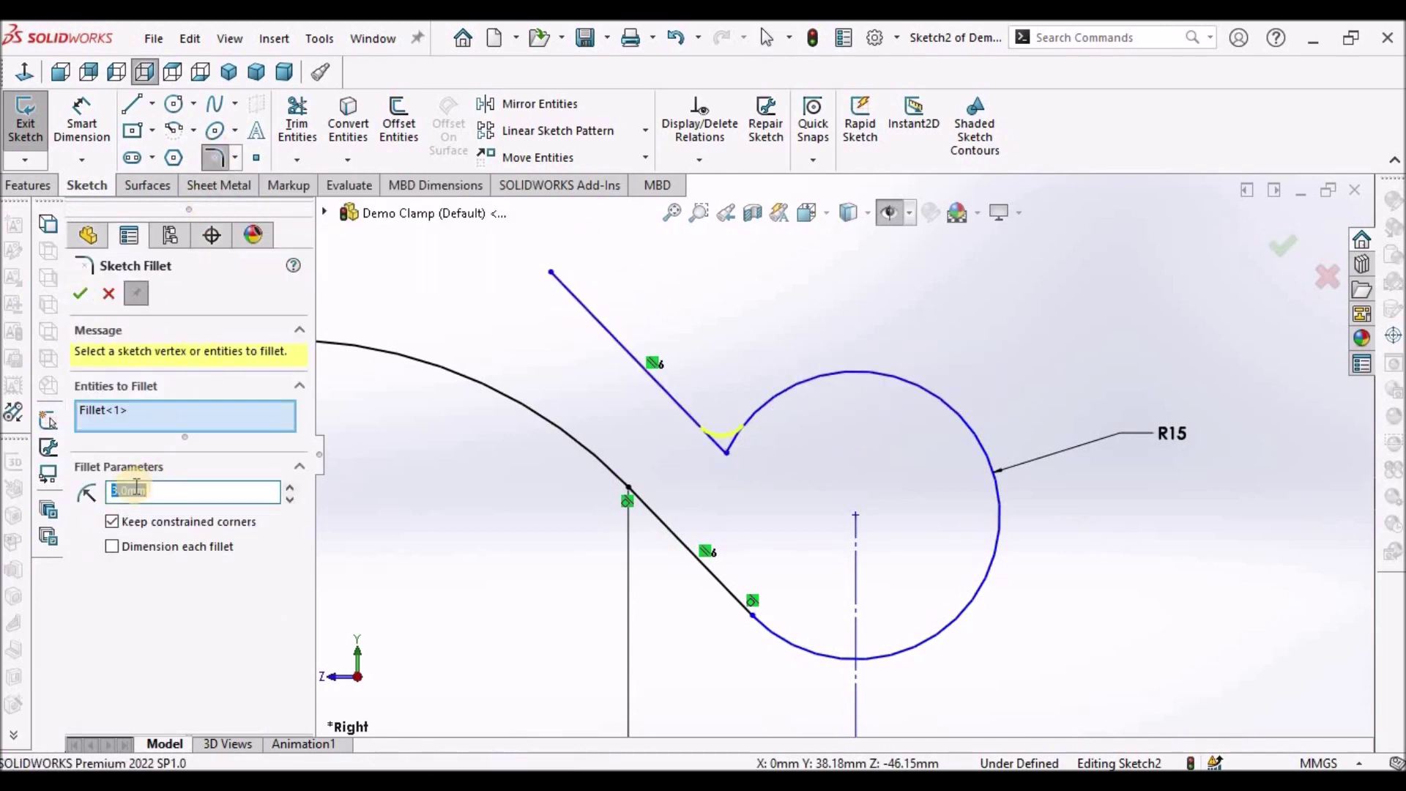
left_click(79, 293)
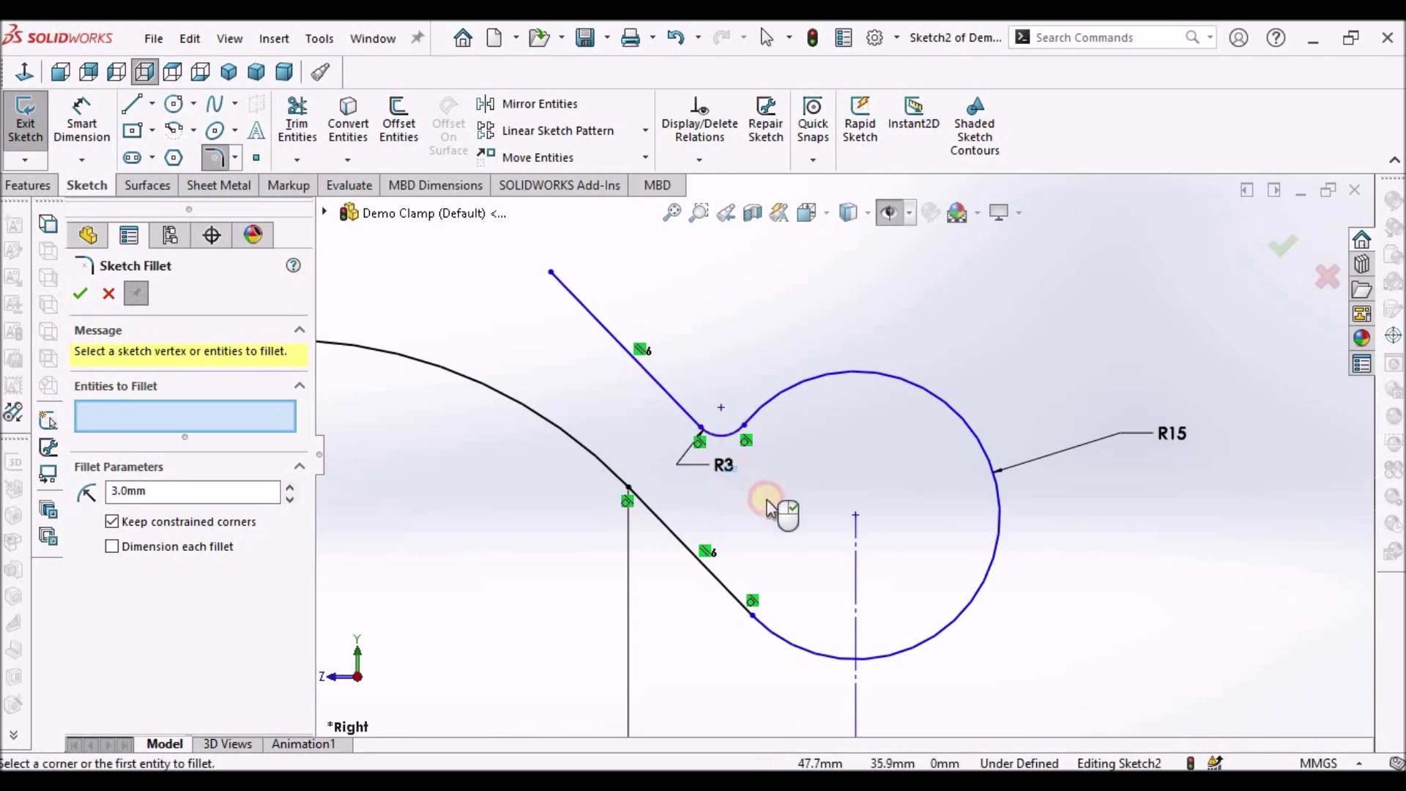
mouse_move(768, 505)
left_mouse_down()
mouse_move(729, 466)
mouse_move(502, 333)
mouse_move(144, 220)
left_mouse_up()
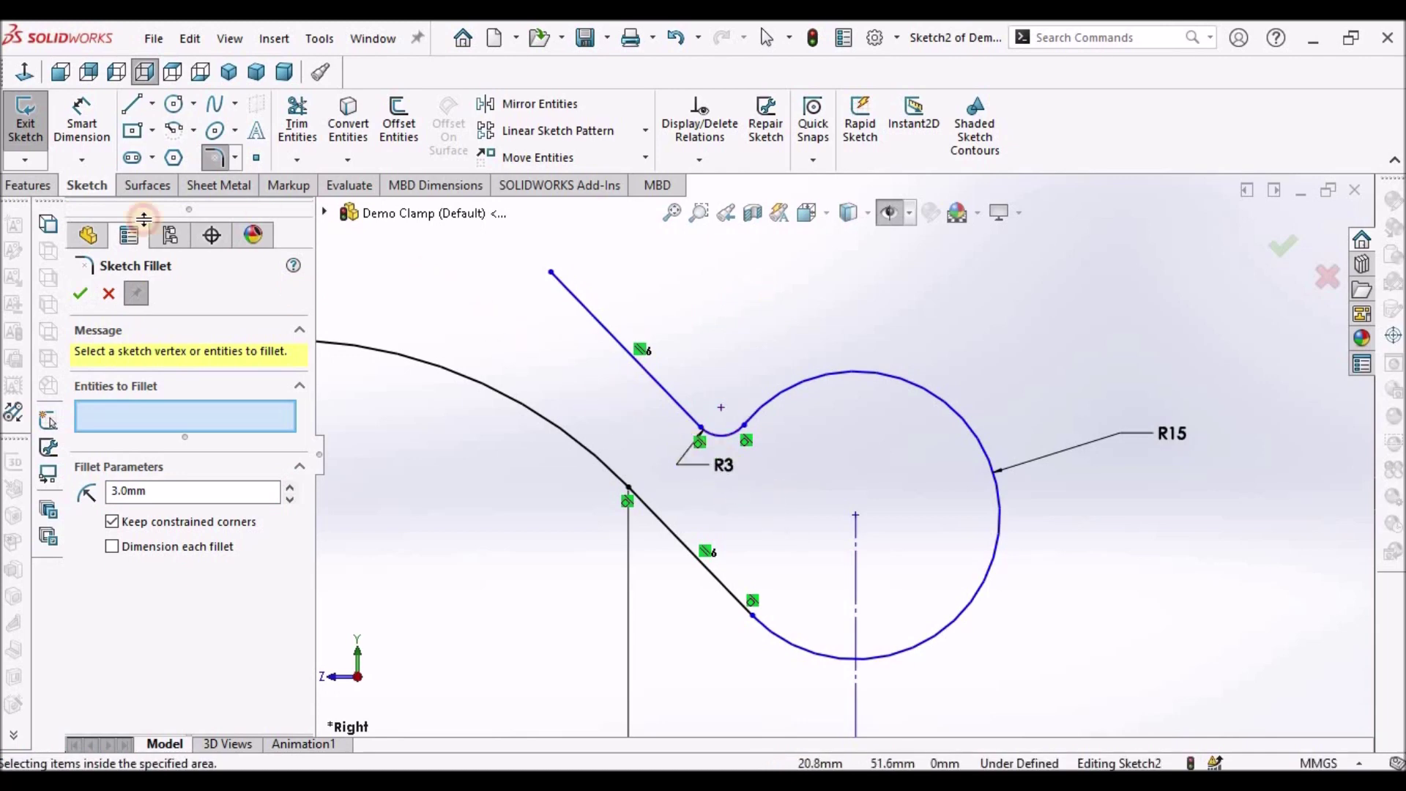
left_click(109, 294)
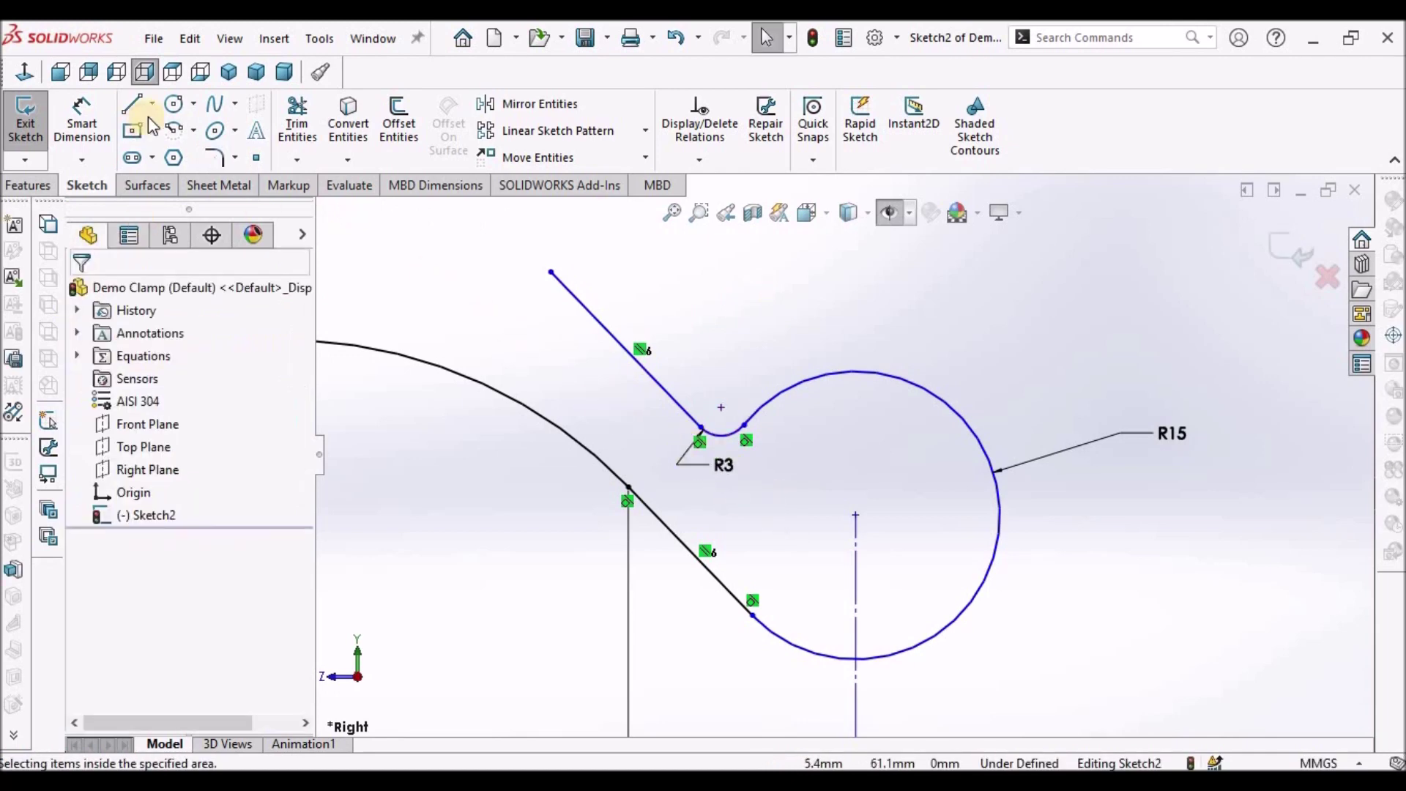
Step: Dimension the ear line's length to 20 mm
left_click(82, 118)
left_click(651, 380)
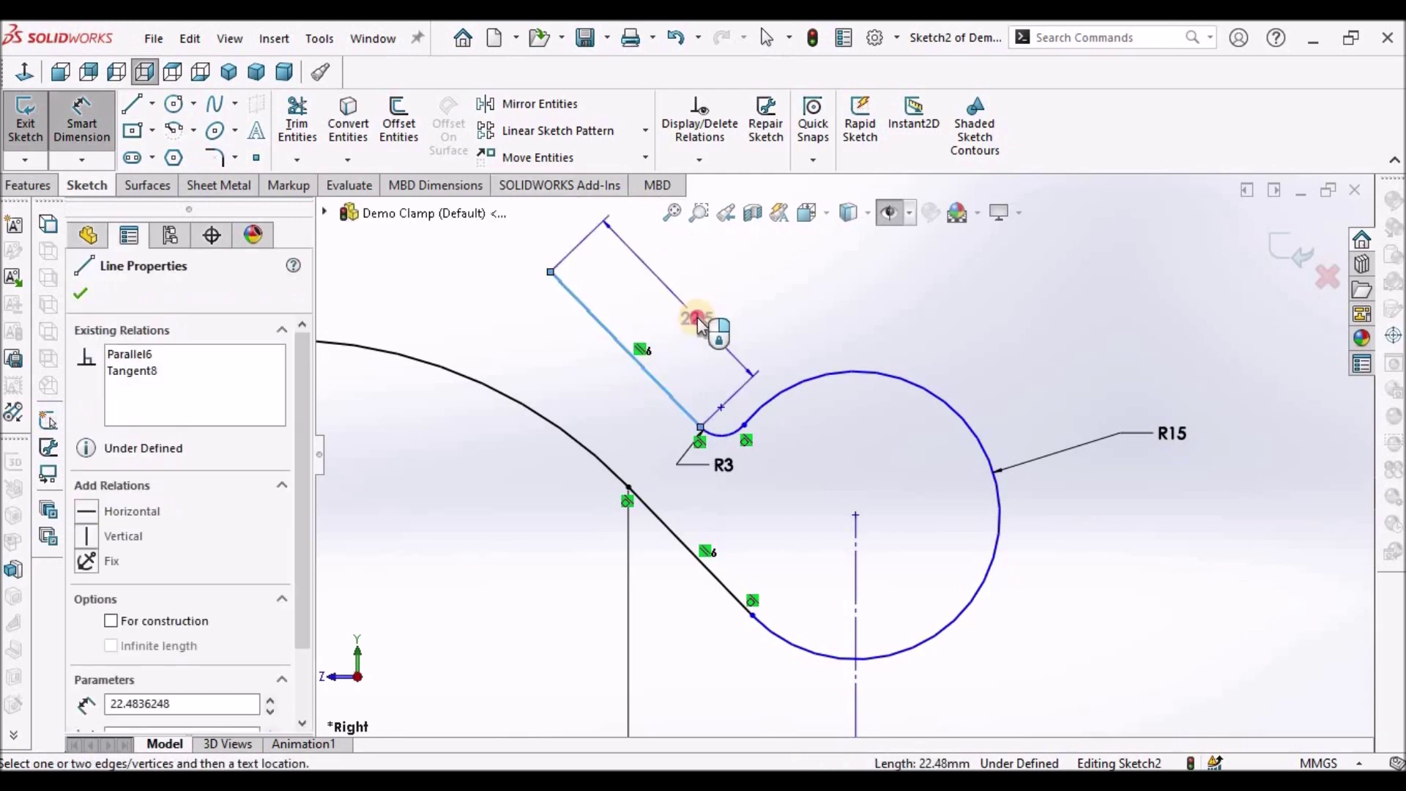
left_click(697, 320)
type("20")
key("Return")
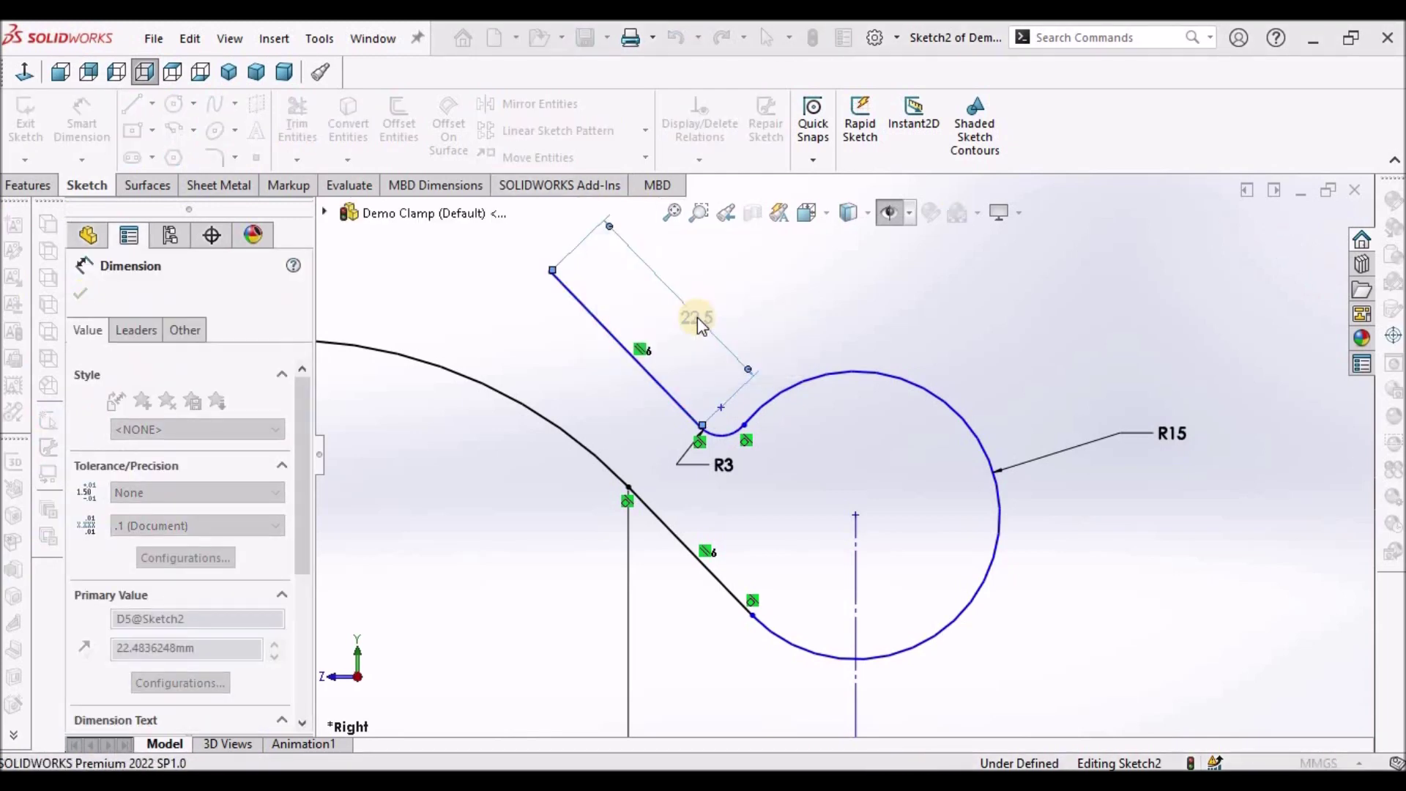
right_click(951, 332)
left_click(987, 382)
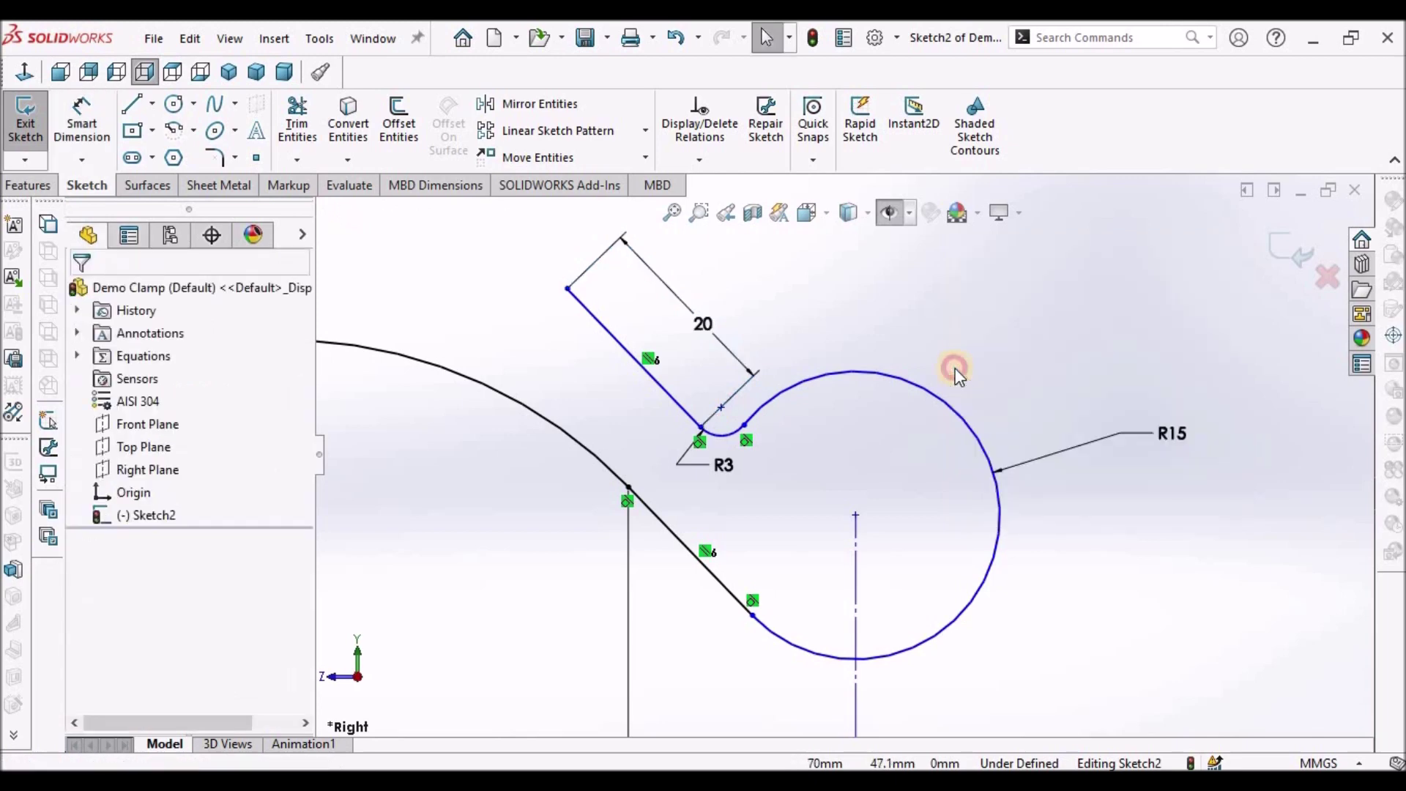
Step: Dimension the vertical construction line's length to 80 mm
scroll(960, 373, "up", 5)
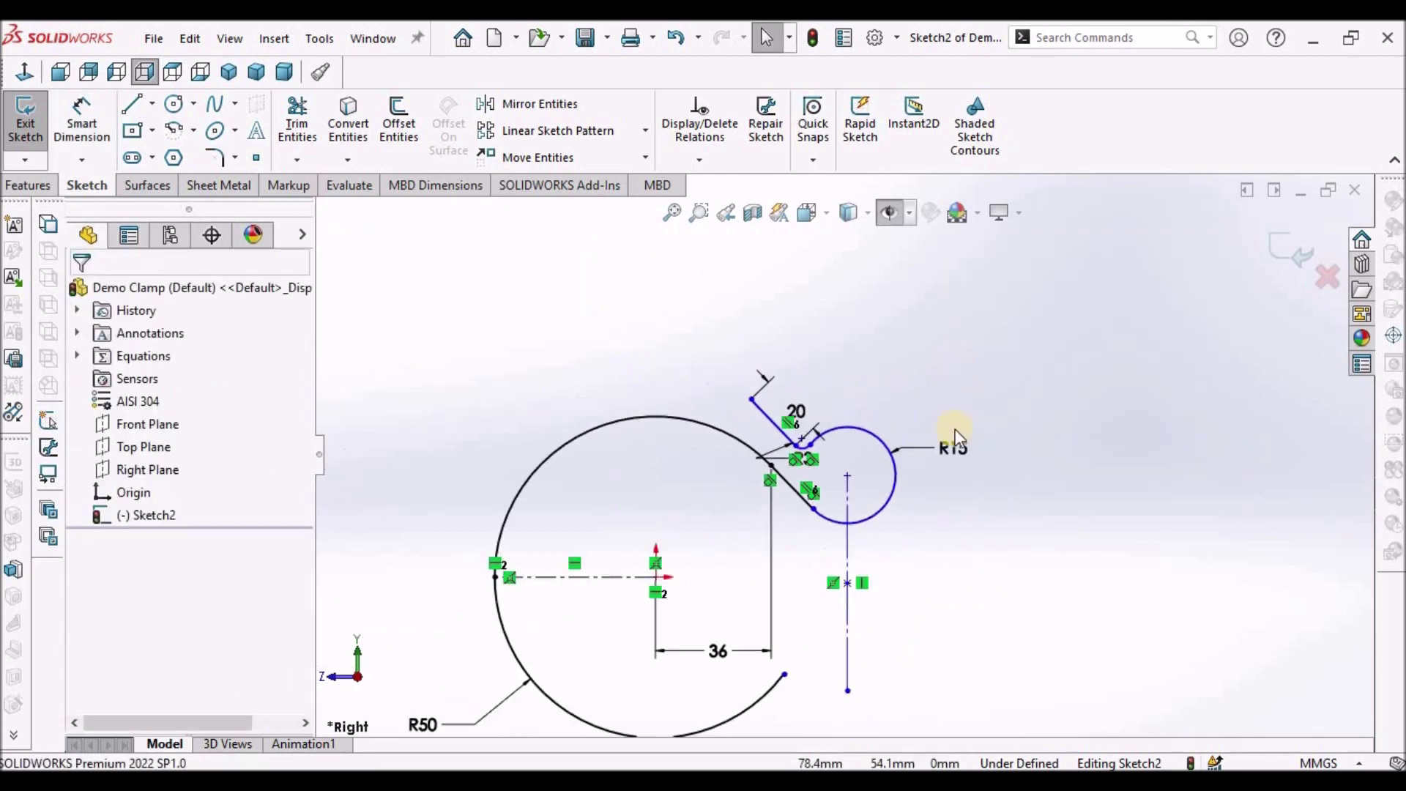
left_click(82, 119)
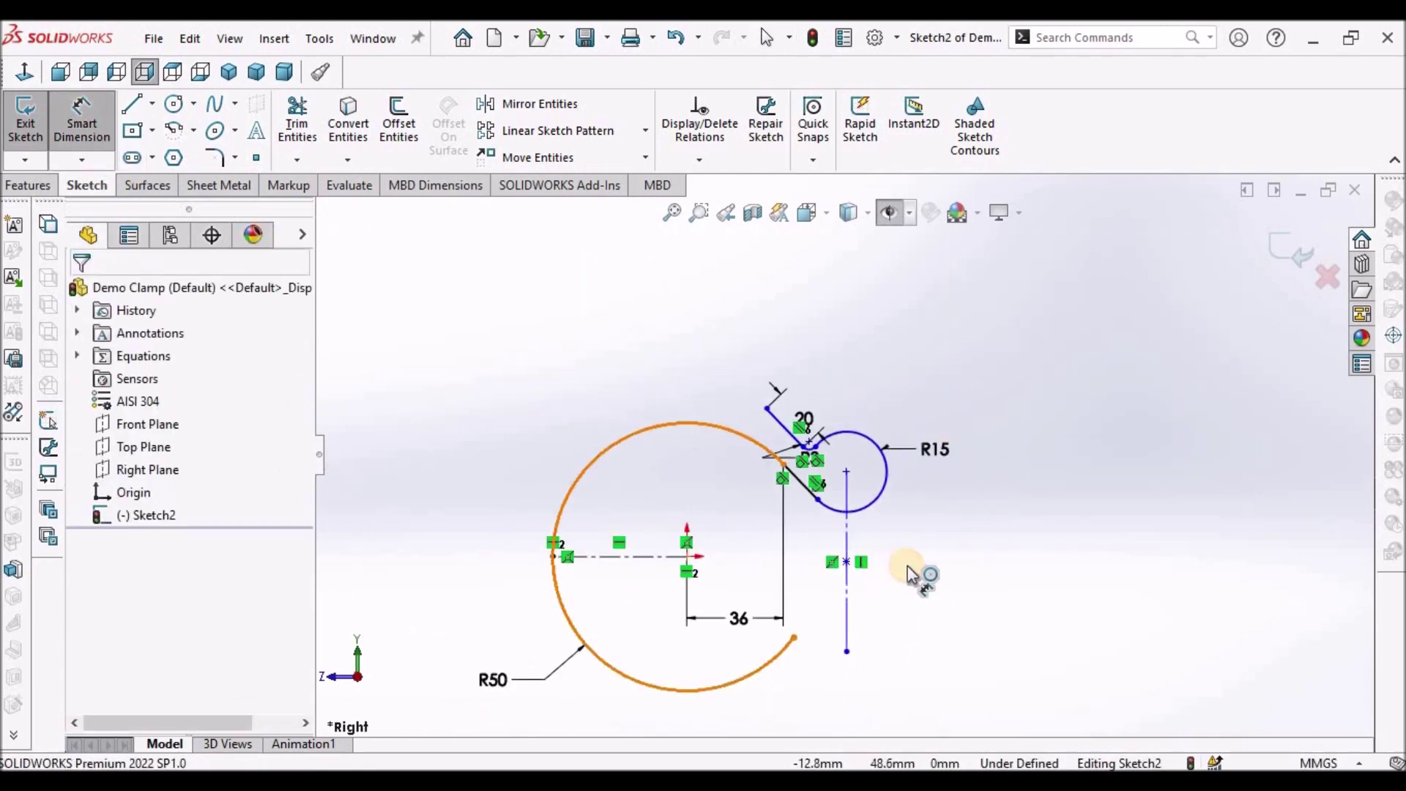
scroll(824, 516, "down", 2)
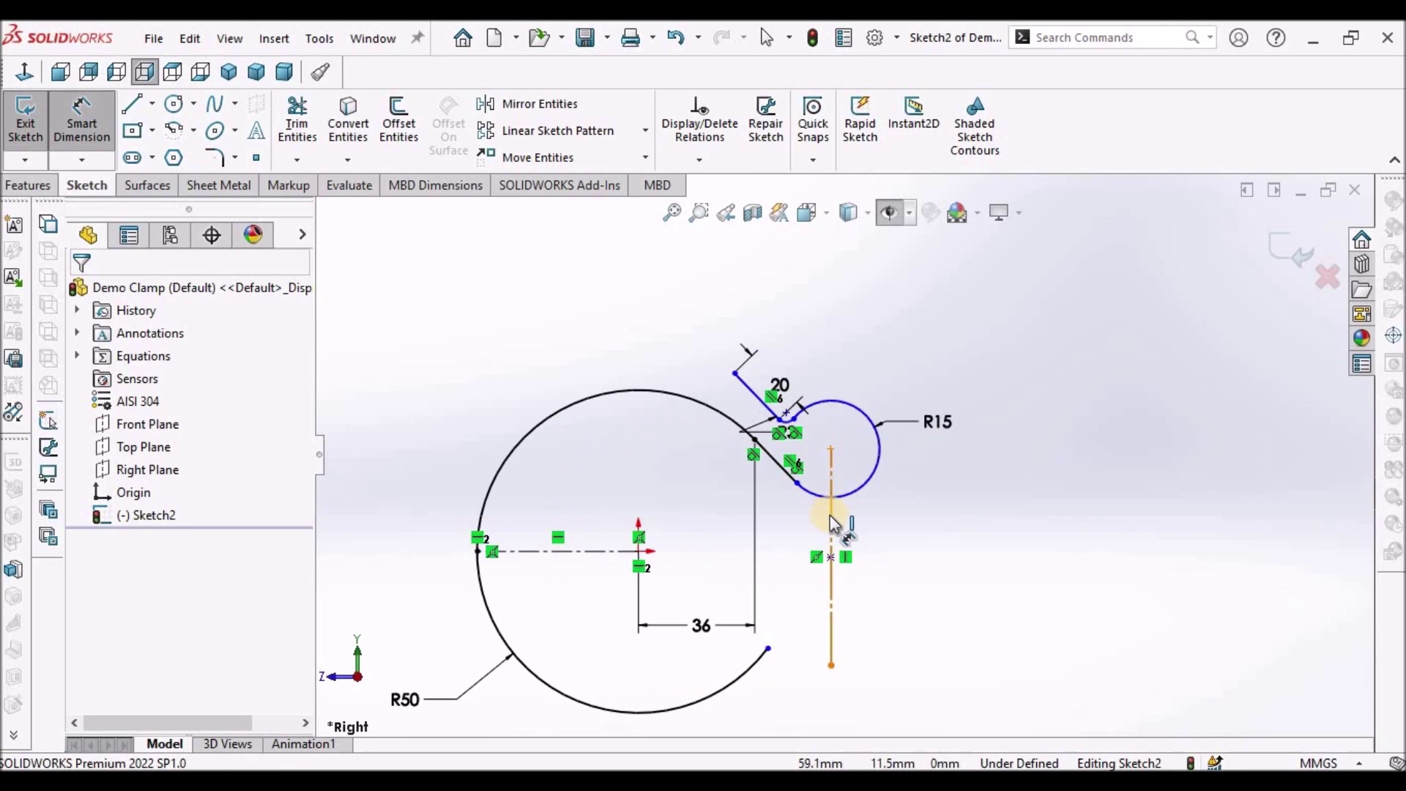
left_click(841, 516)
left_click(897, 529)
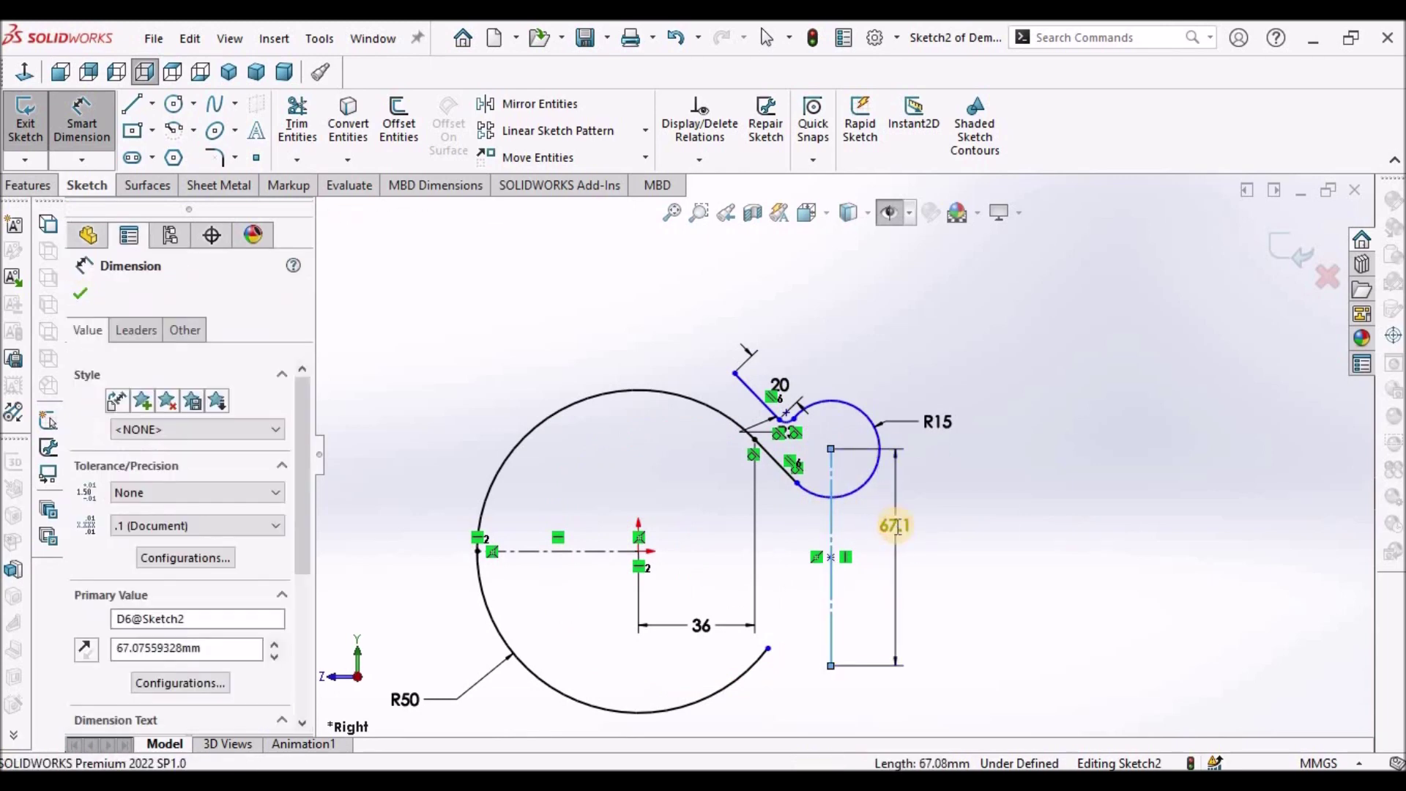
type("80")
key("Return")
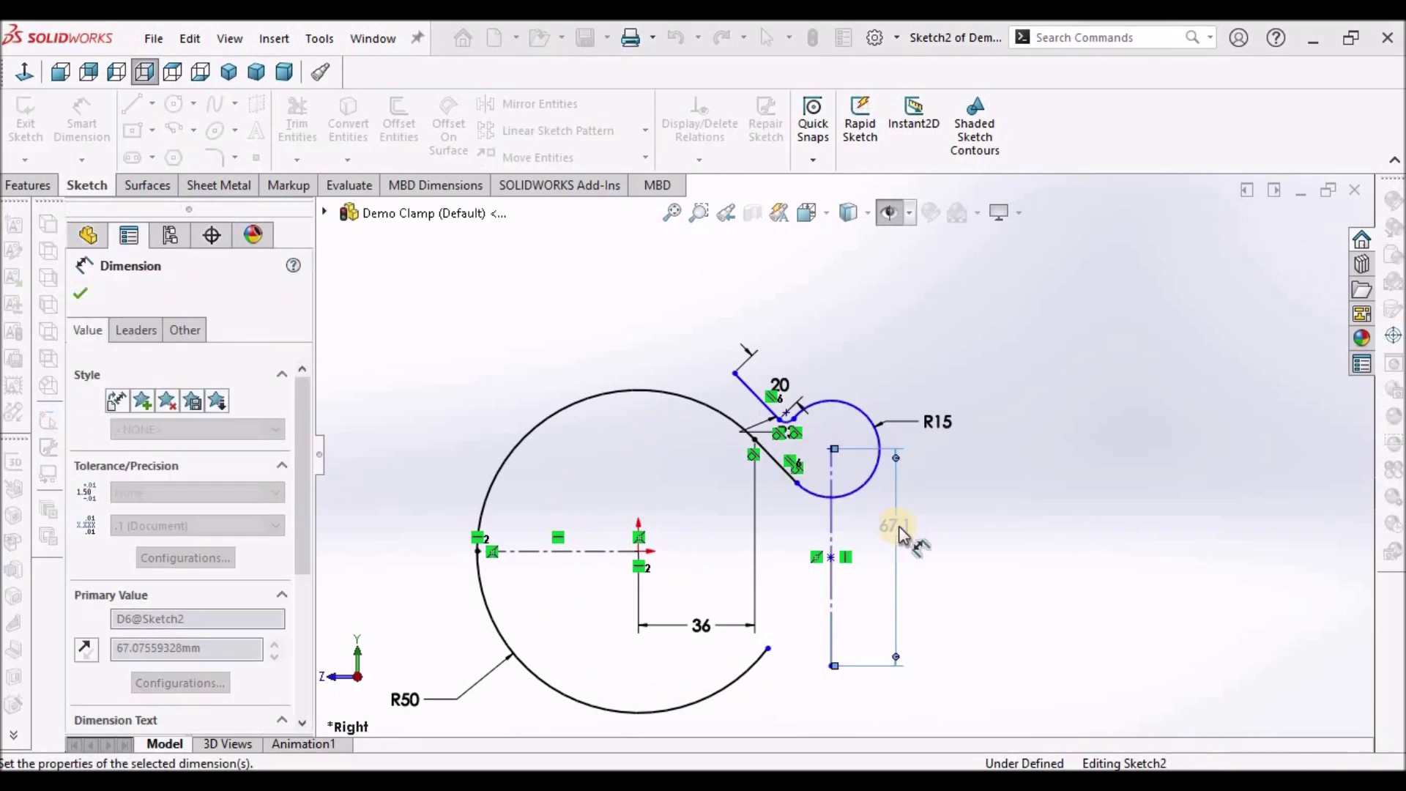
right_click(1067, 439)
left_click(1082, 500)
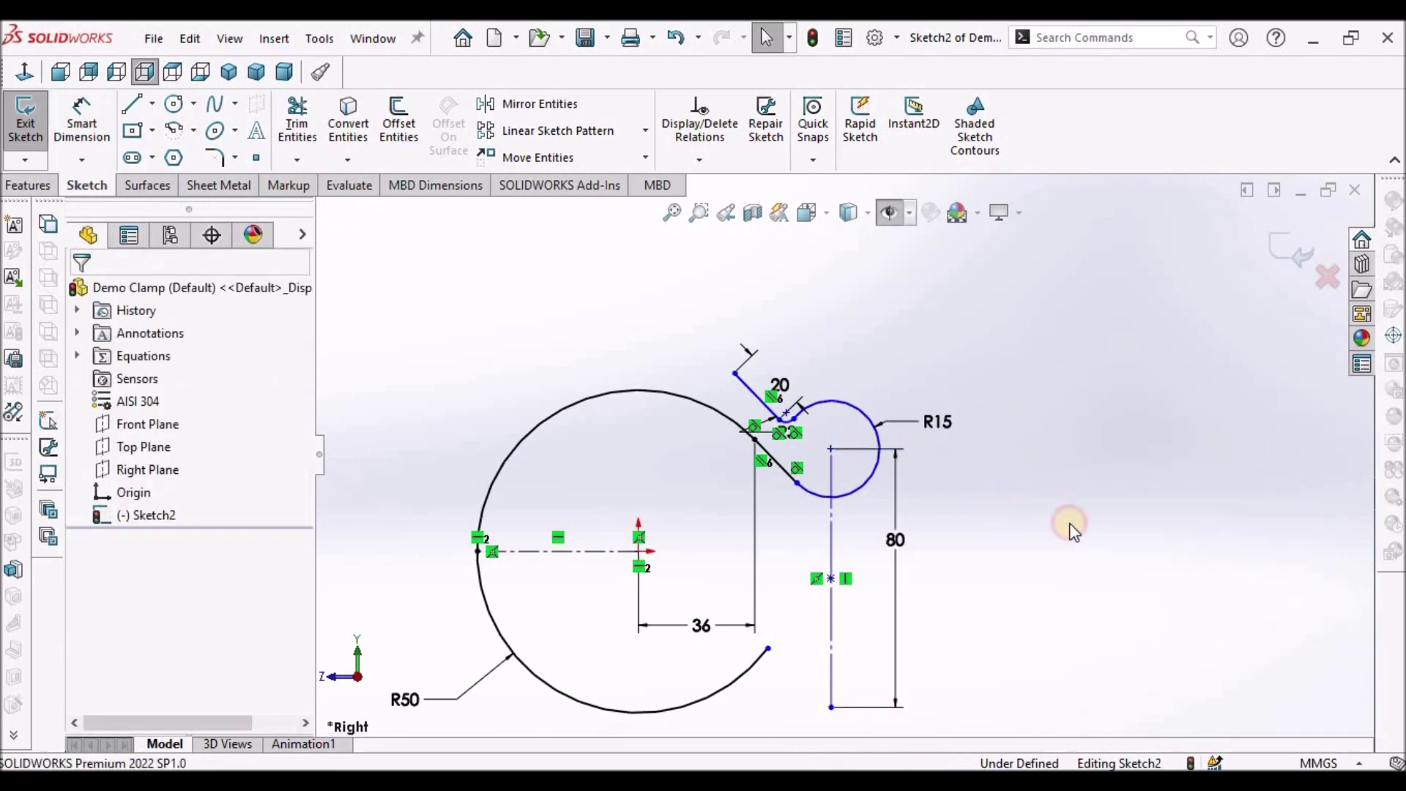
scroll(1069, 589, "up", 3)
scroll(1059, 599, "down", 2)
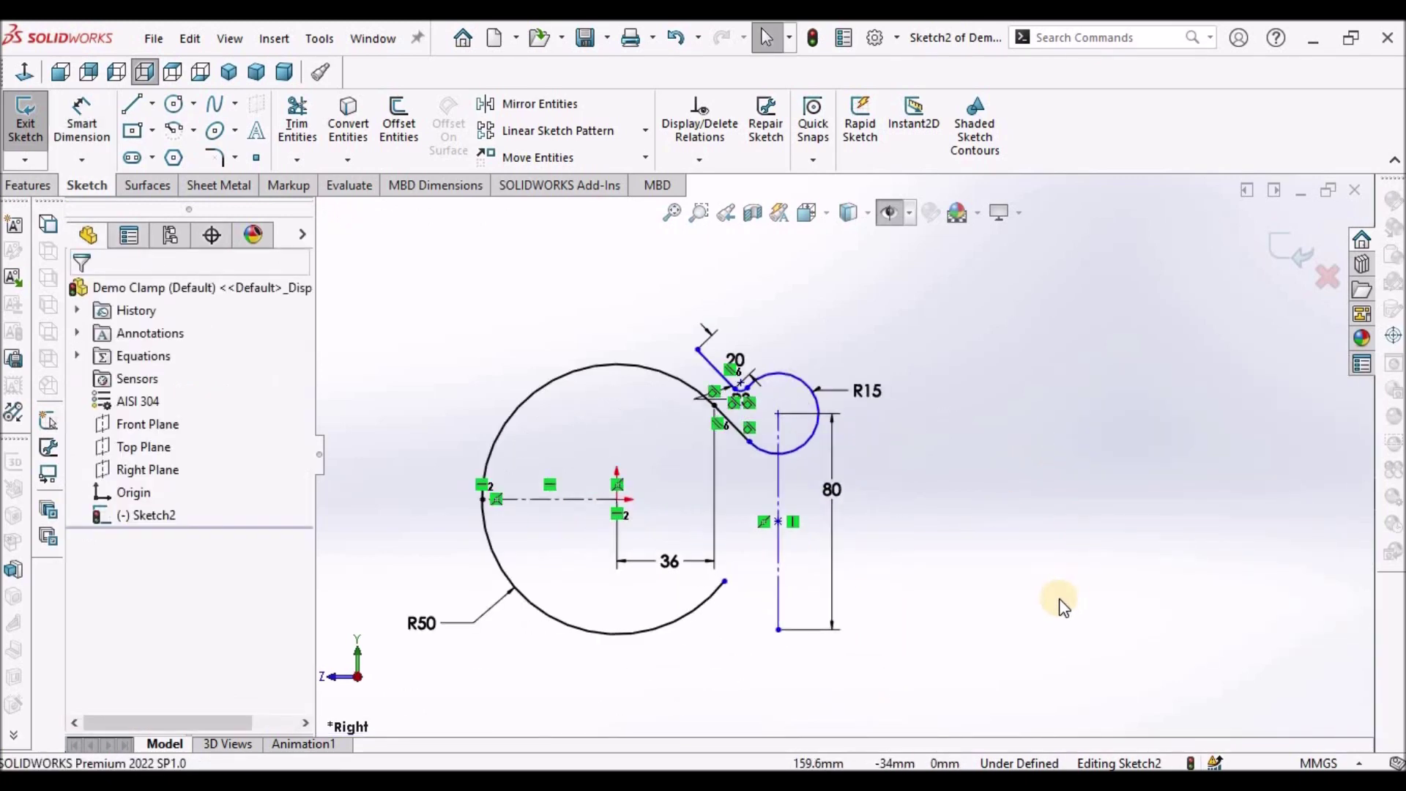
Step: Mirror the ear line, R3 fillet, R15 loop and lower line about the horizontal centreline
left_click(535, 103)
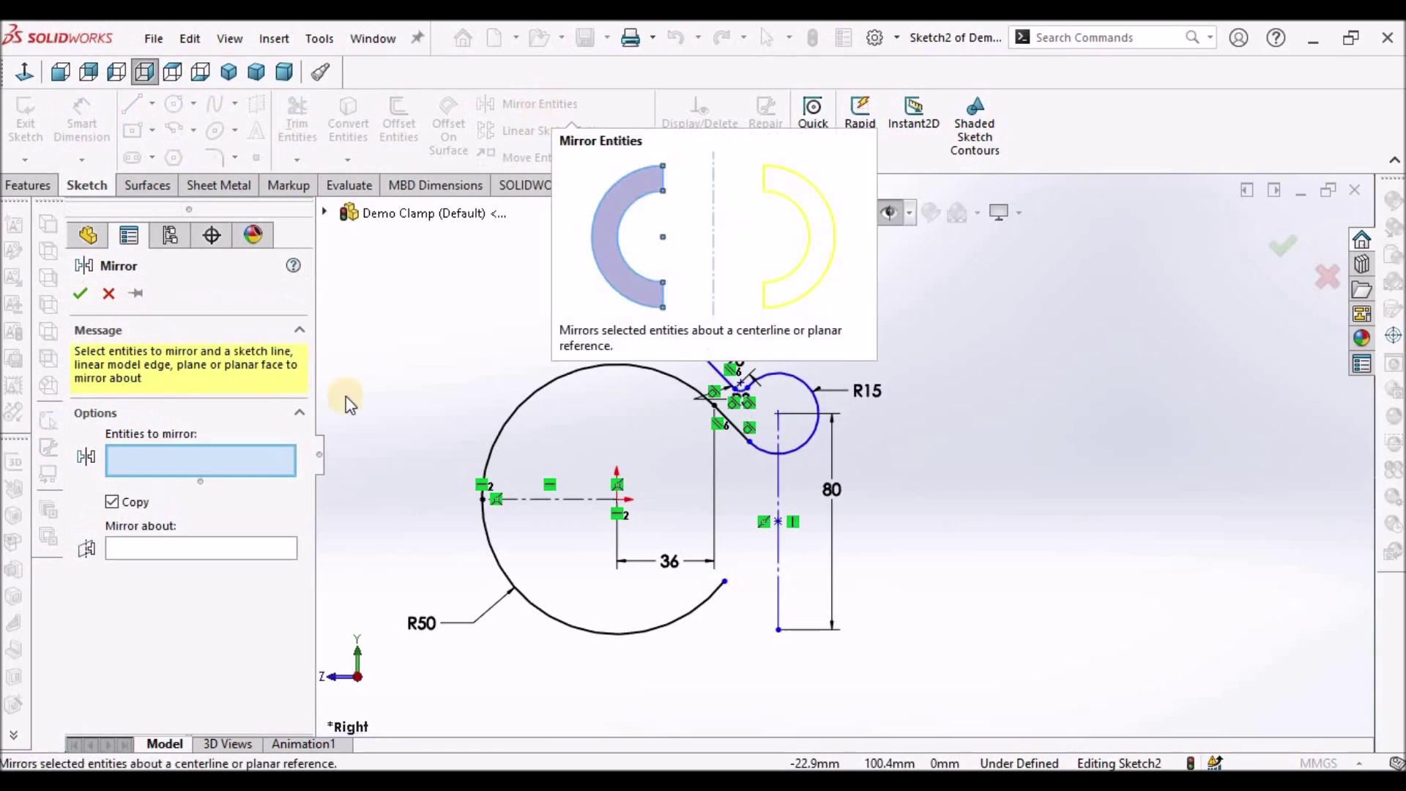
scroll(916, 457, "down", 3)
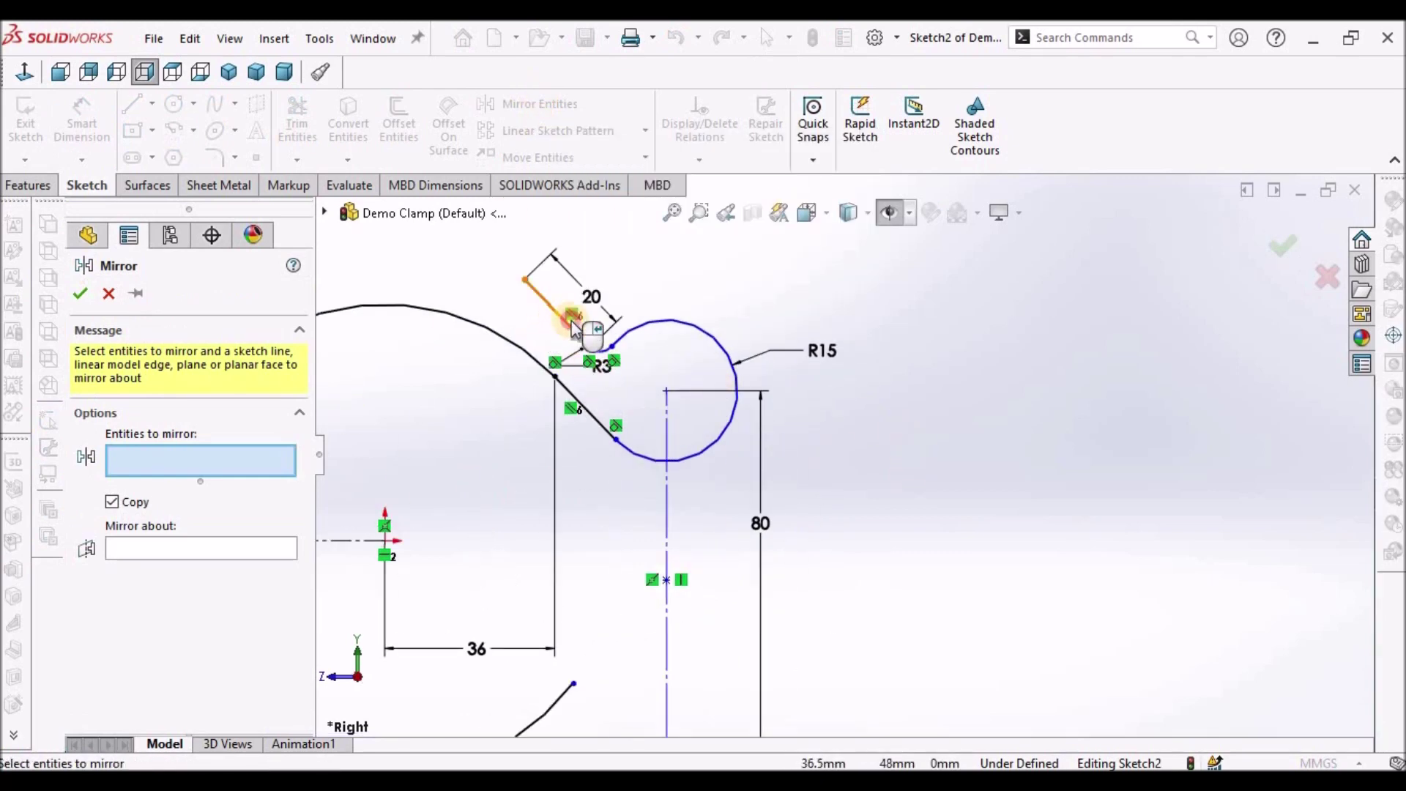
left_click(572, 322)
left_click(604, 351)
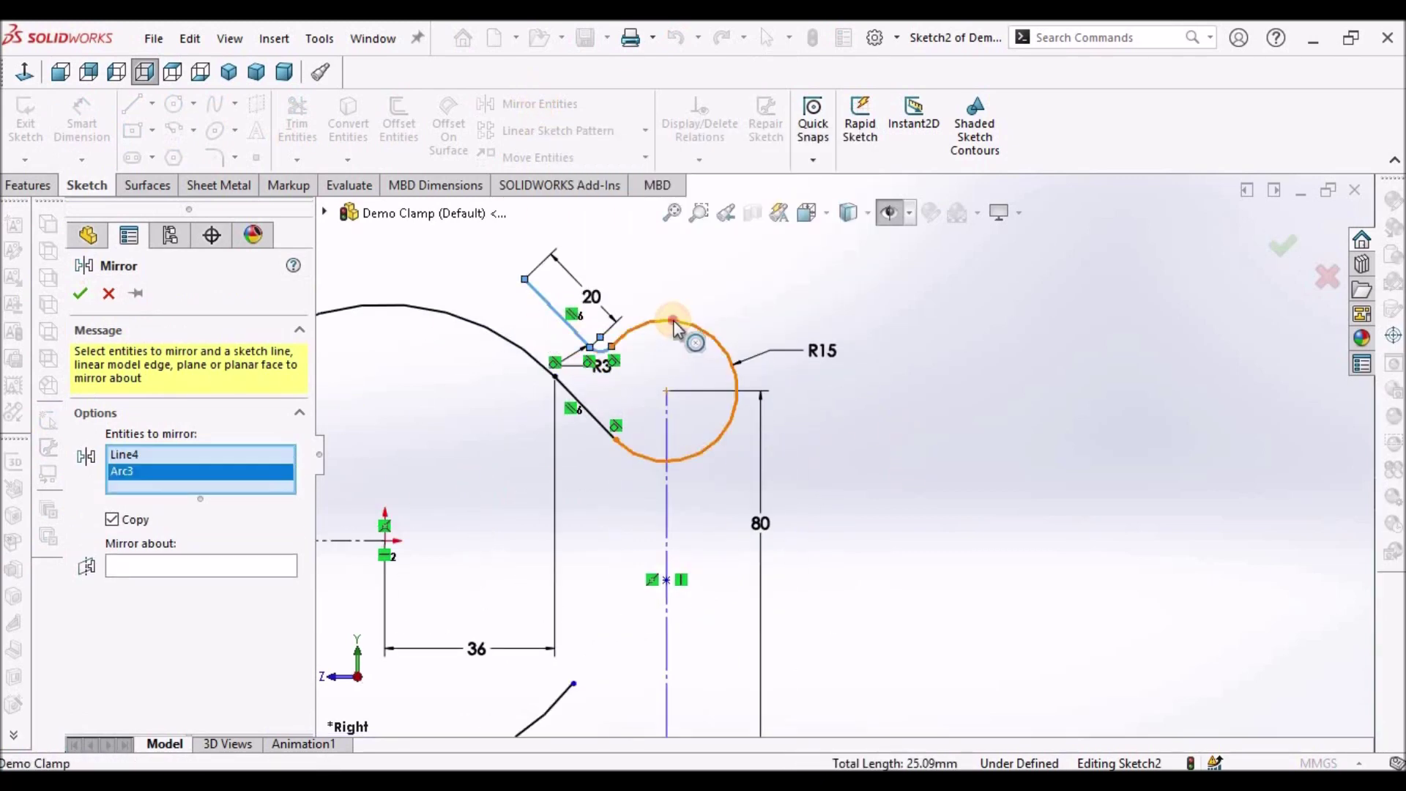
left_click(596, 410)
left_click(591, 412)
scroll(842, 446, "up", 2)
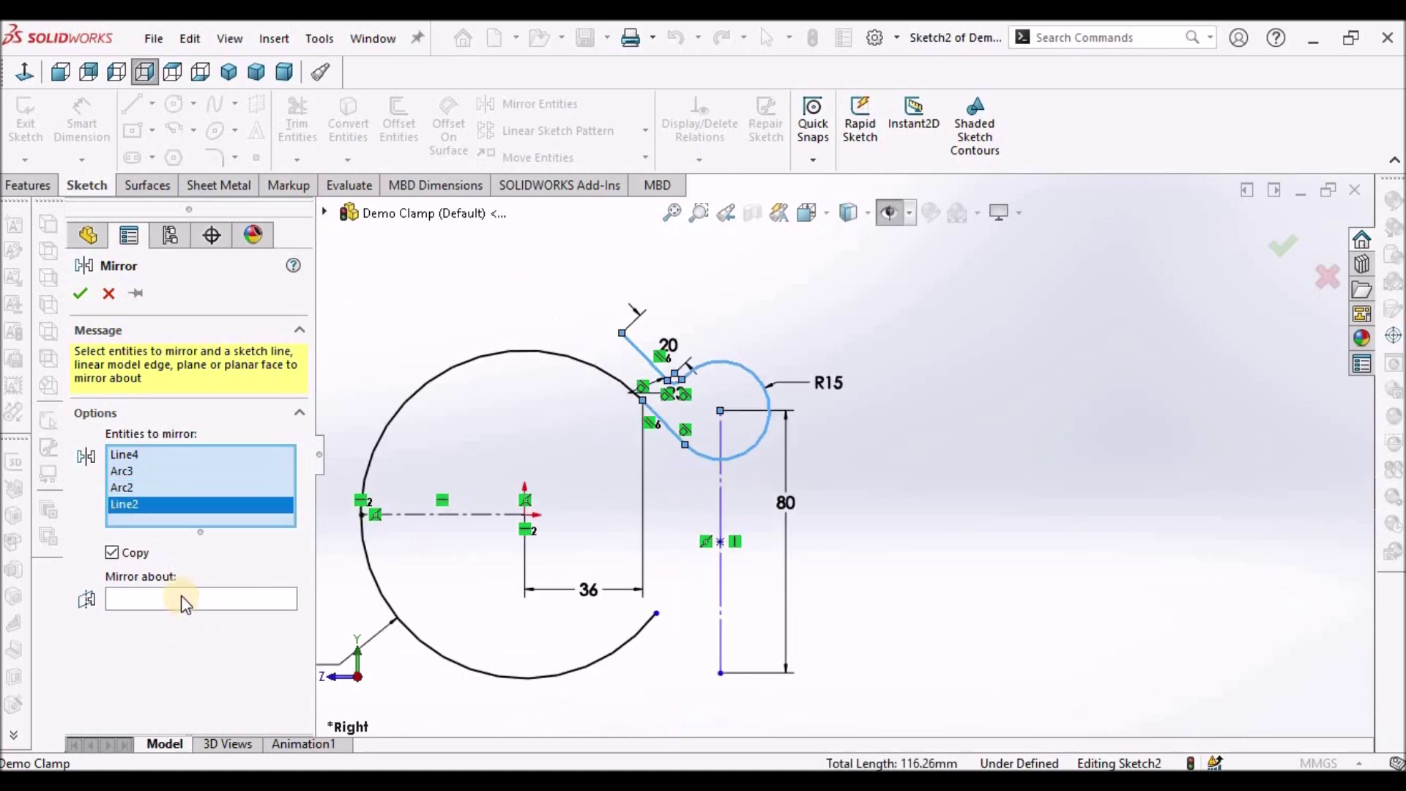
left_click(183, 602)
left_click(442, 513)
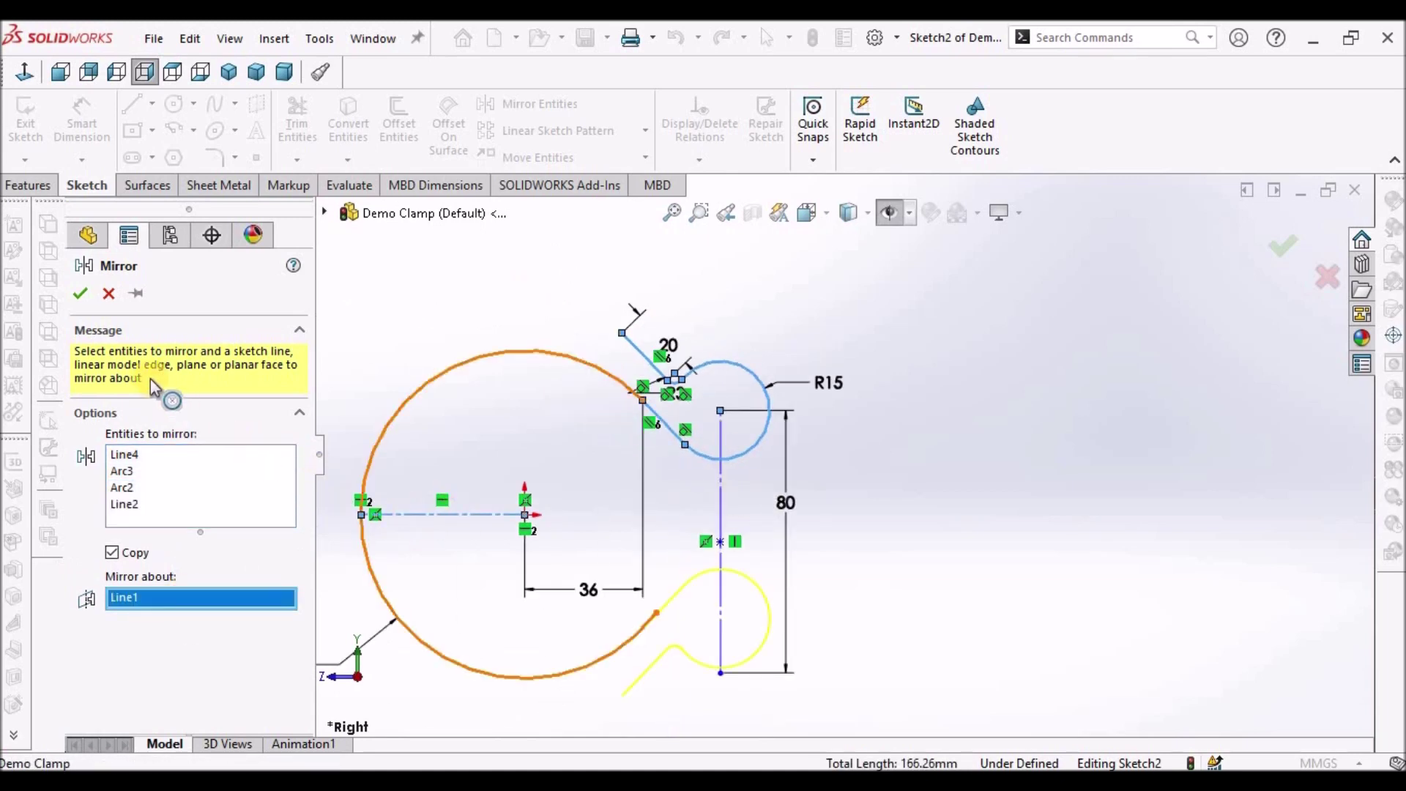
left_click(81, 293)
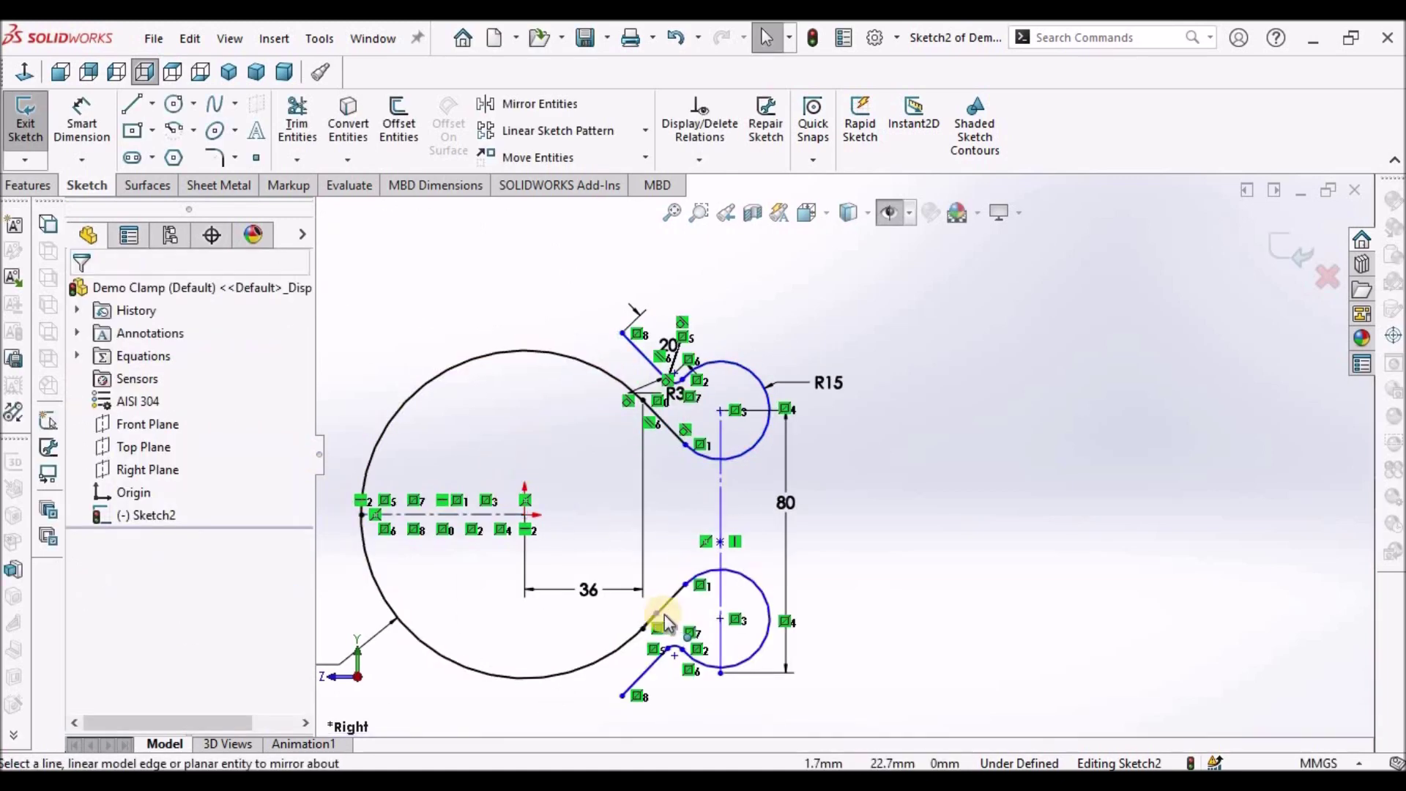
scroll(631, 610, "down", 6)
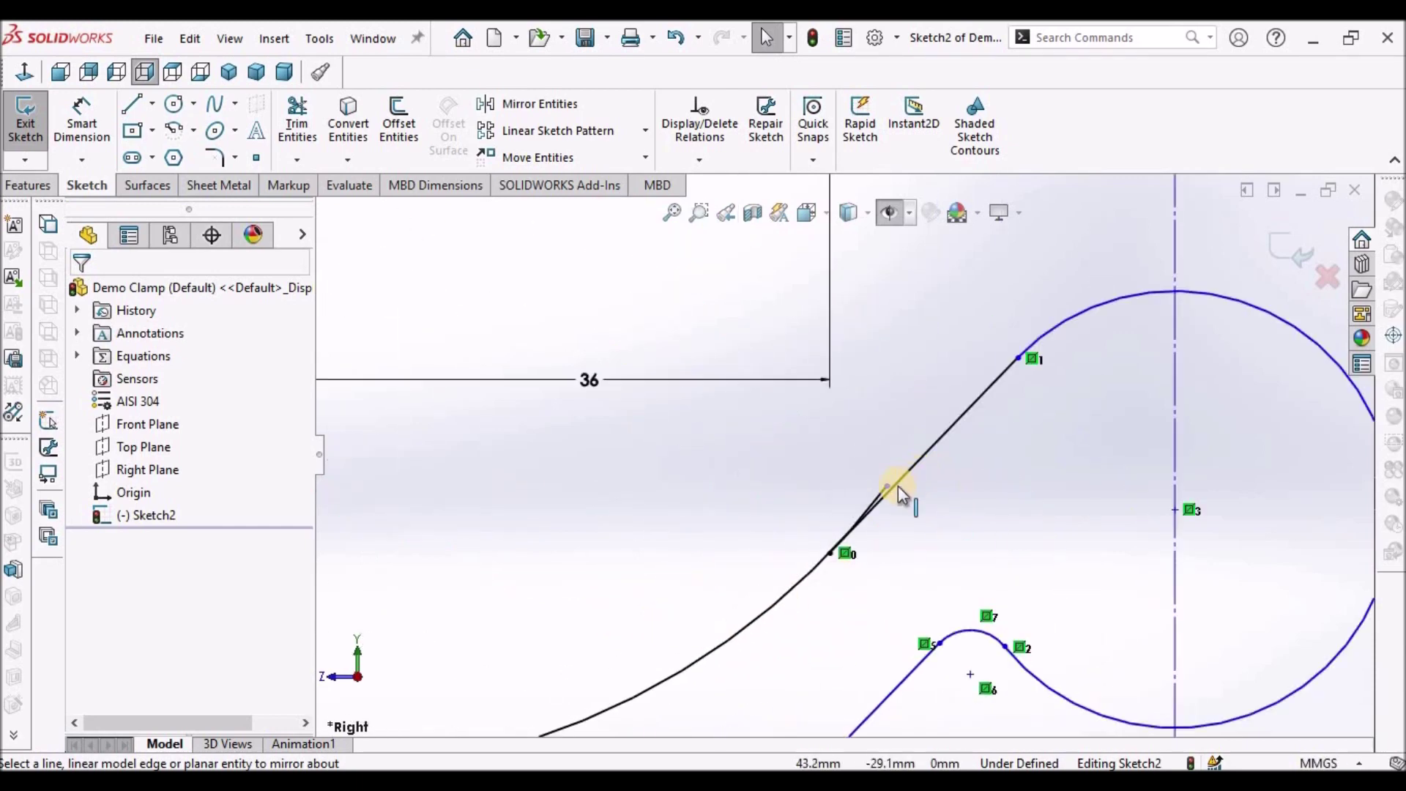
left_click(831, 553)
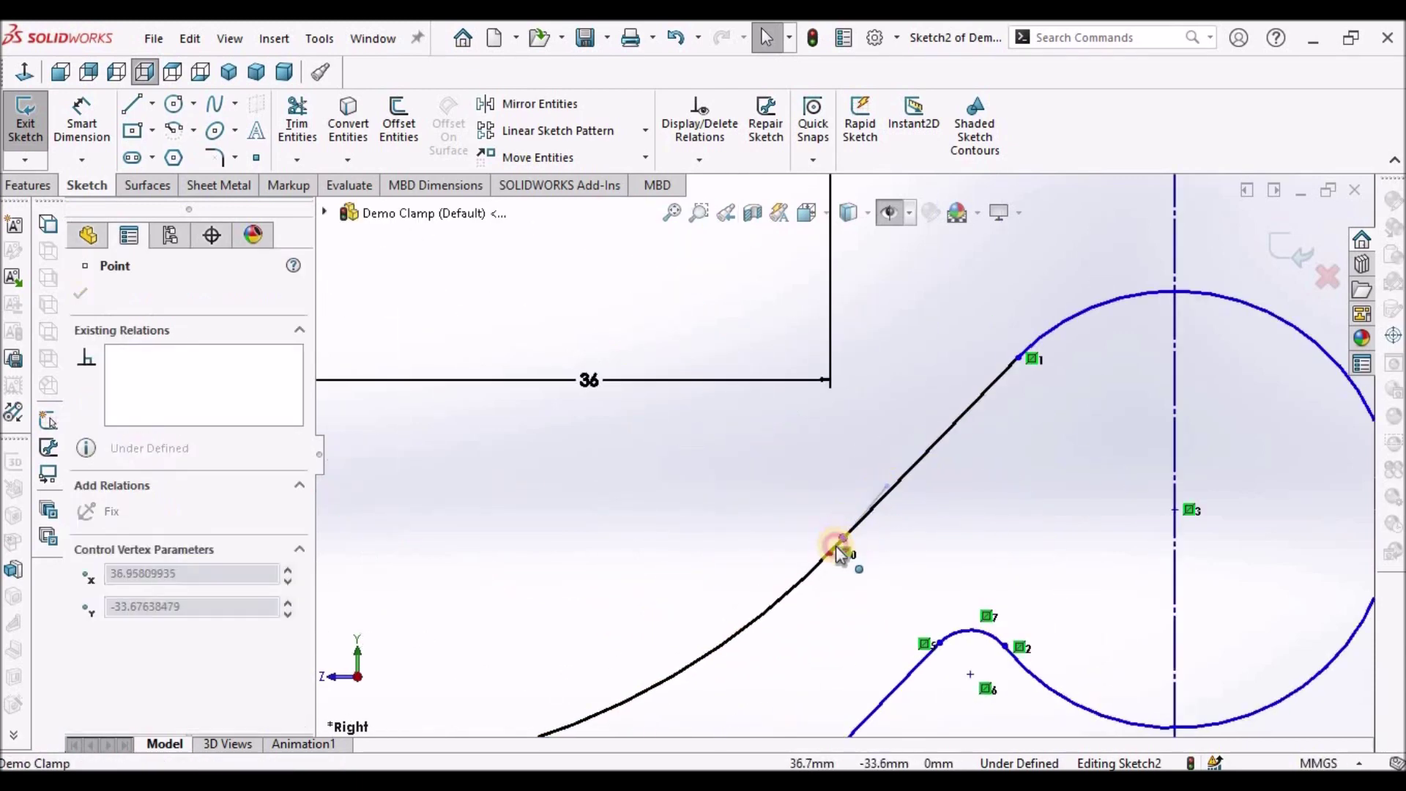
Step: Close the point panel and start a Smart Dimension from the upper R3 fillet point
left_click(665, 534)
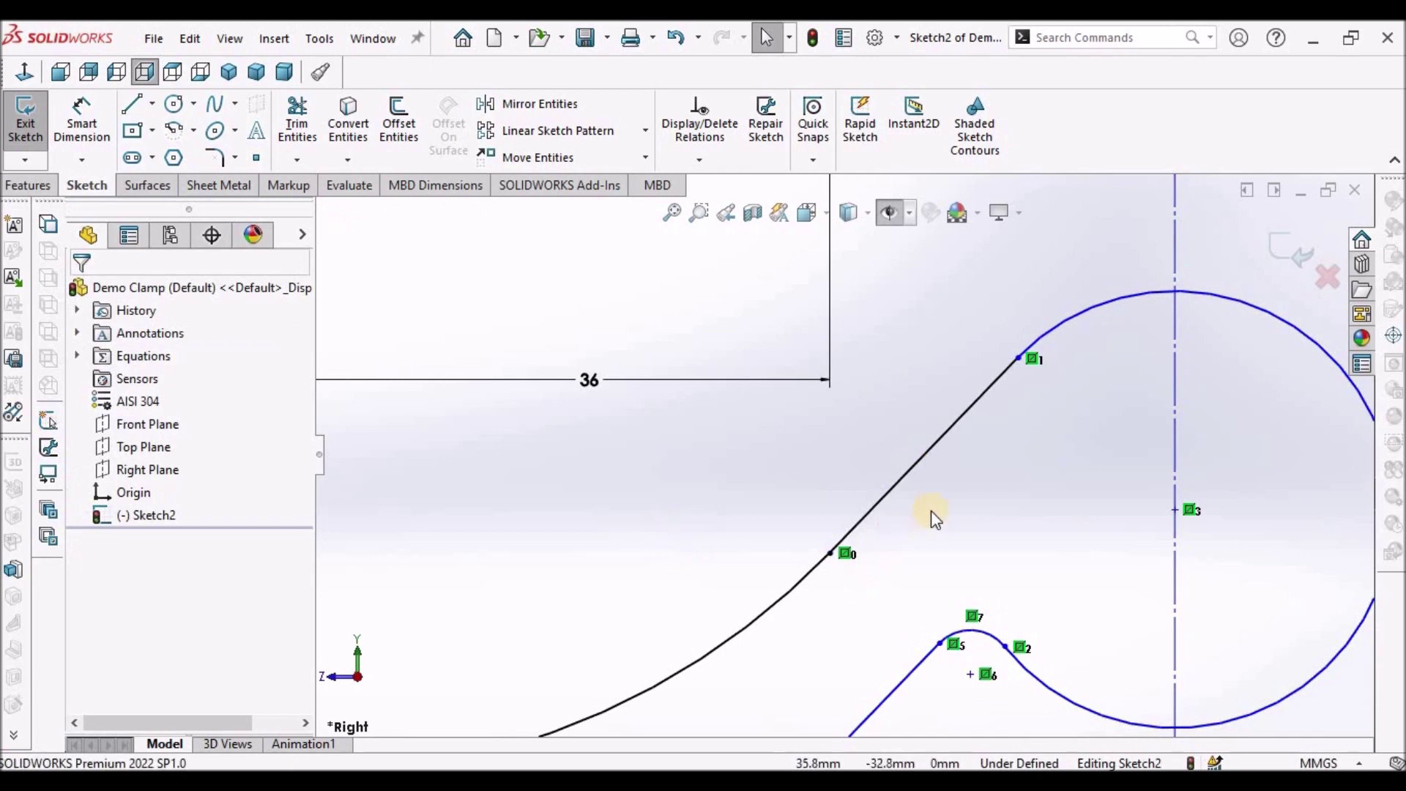
scroll(974, 483, "up", 5)
scroll(1059, 403, "down", 2)
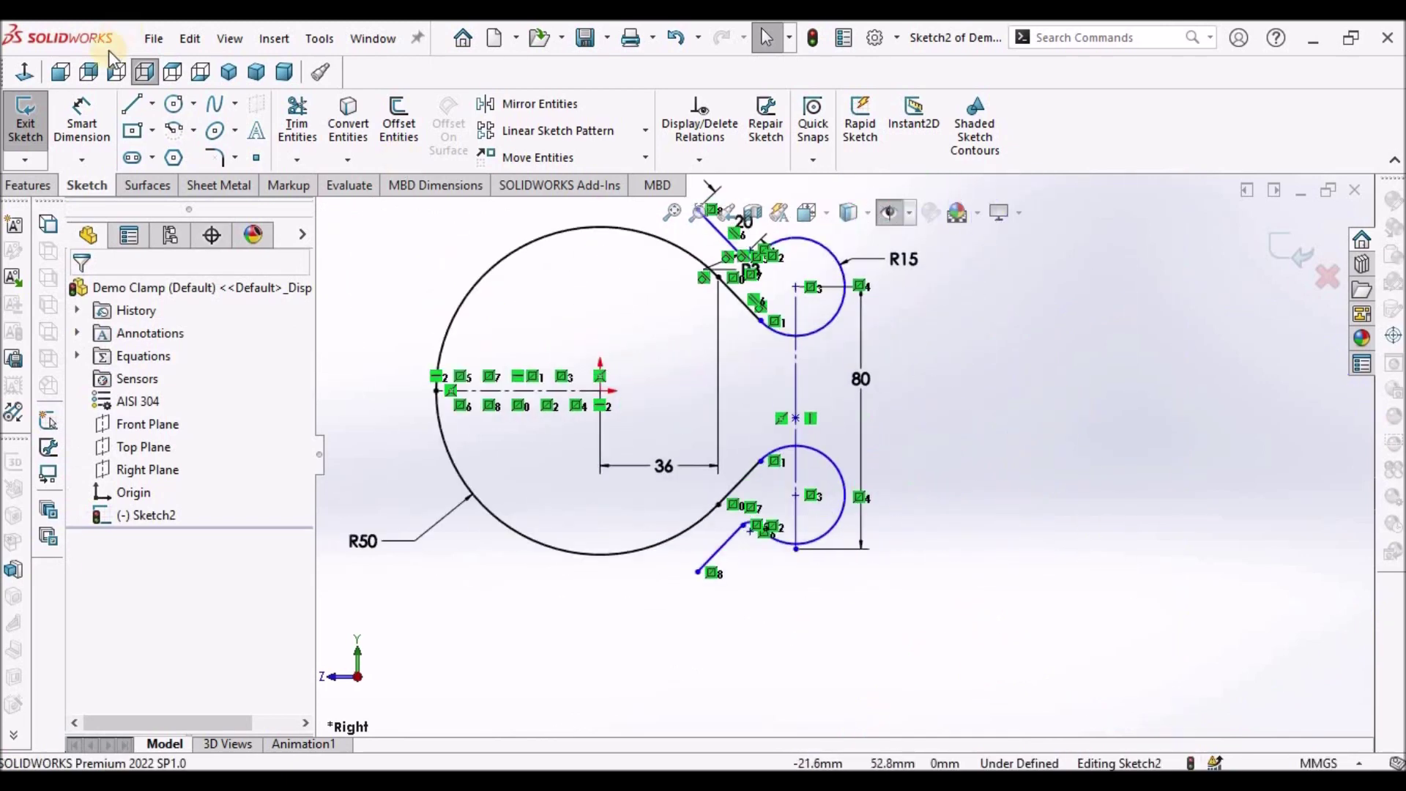
left_click(82, 110)
scroll(872, 432, "down", 2)
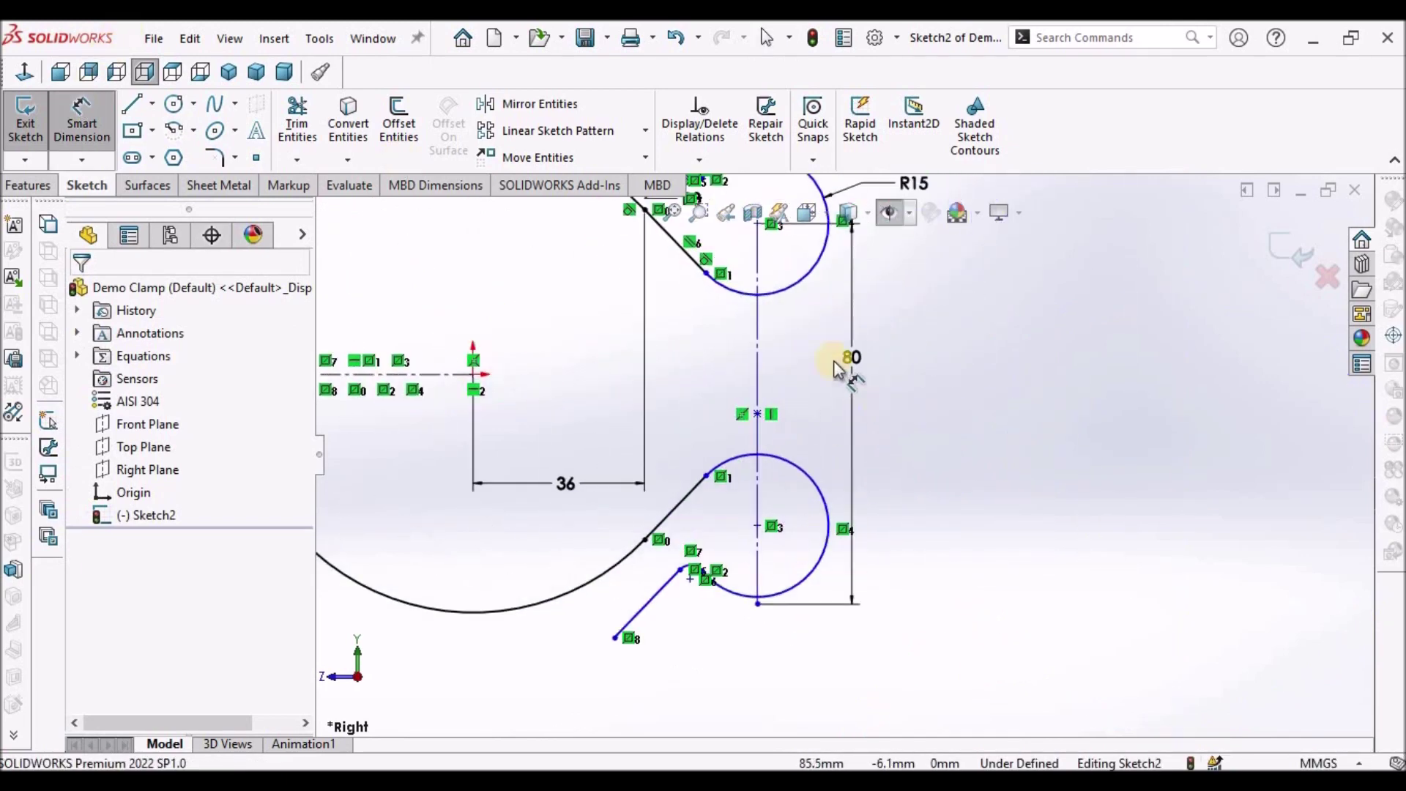
scroll(833, 361, "up", 2)
scroll(723, 261, "down", 4)
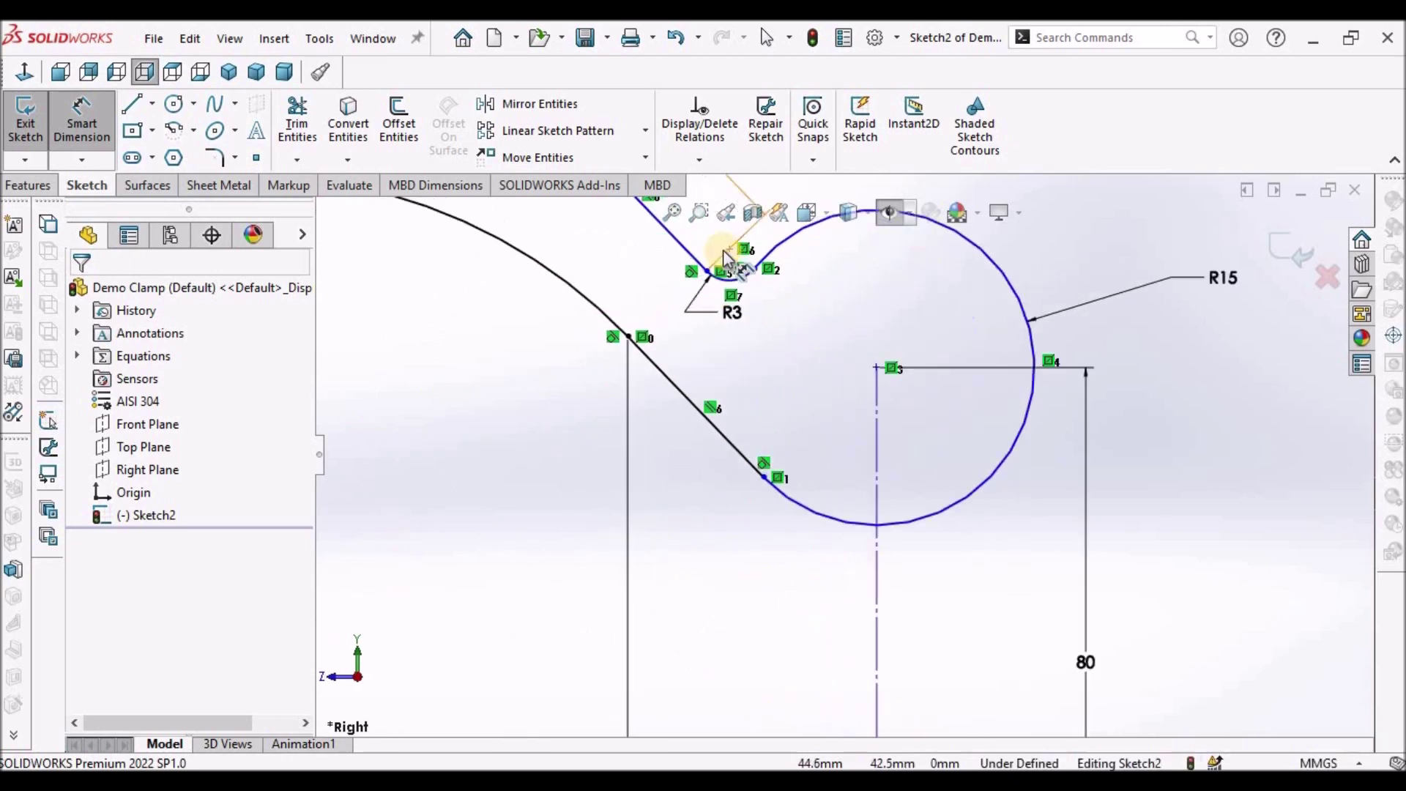
left_click(725, 253)
scroll(895, 518, "up", 5)
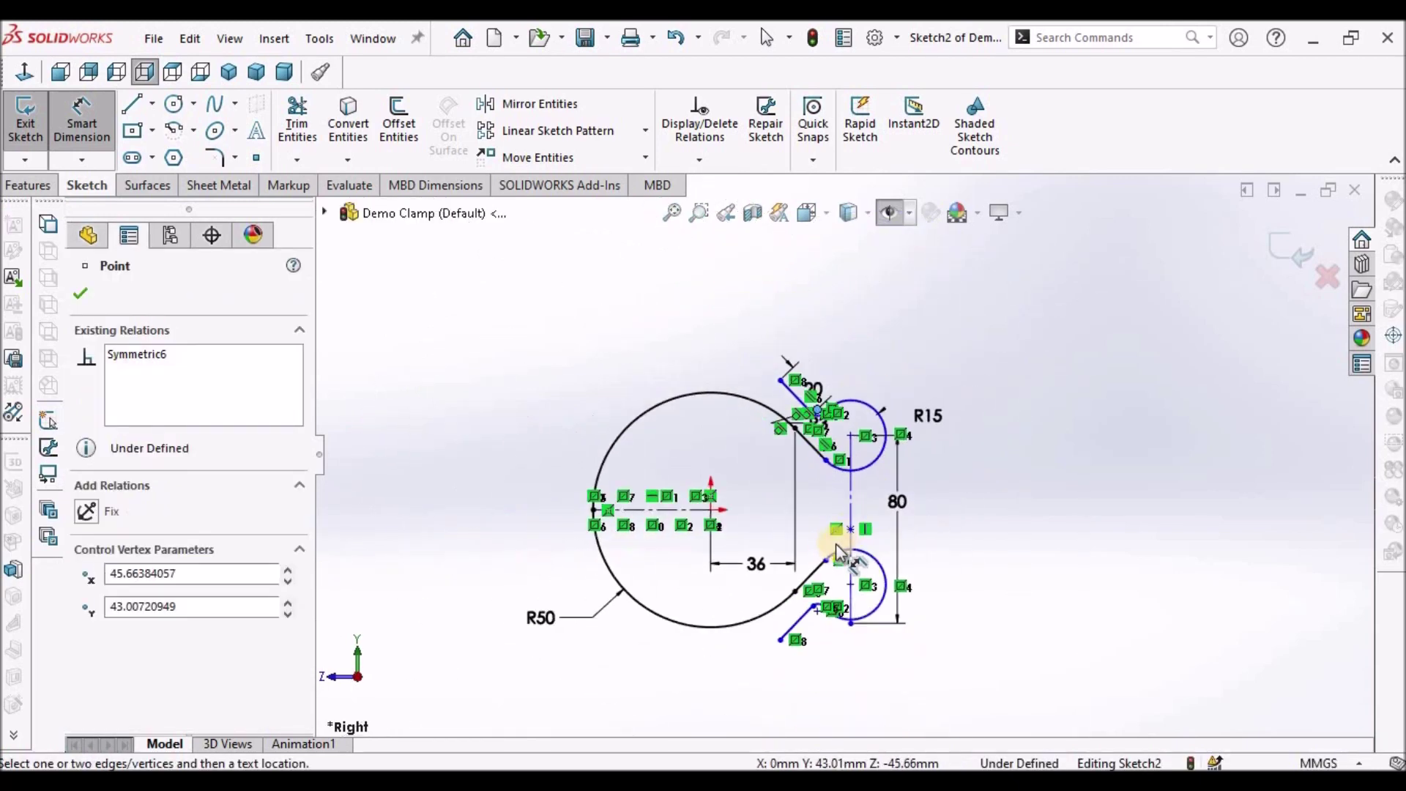
Step: Dimension to the lower fillet point, setting the vertical distance to 90 mm
left_click(816, 614)
left_click(1093, 464)
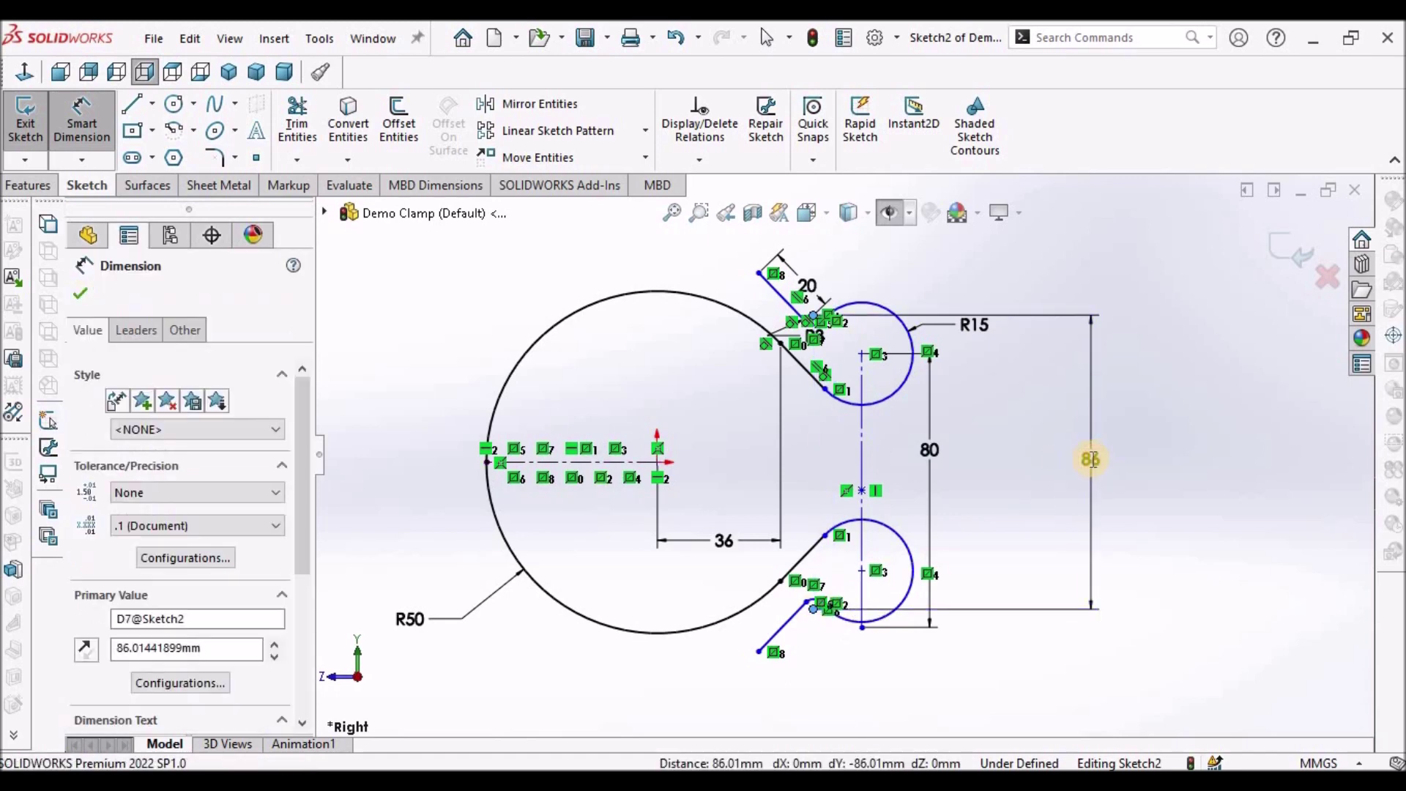
type("90")
key("Return")
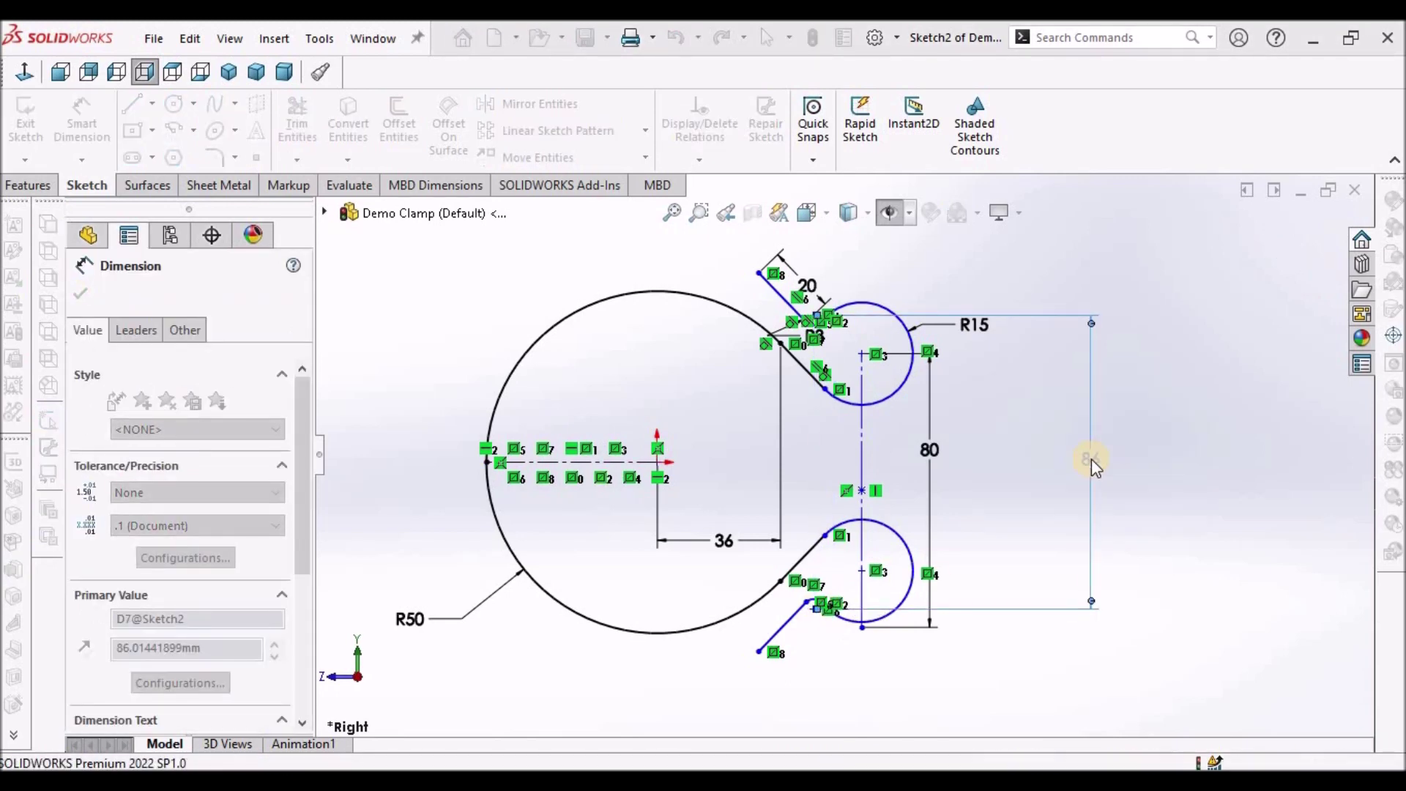
right_click(1066, 527)
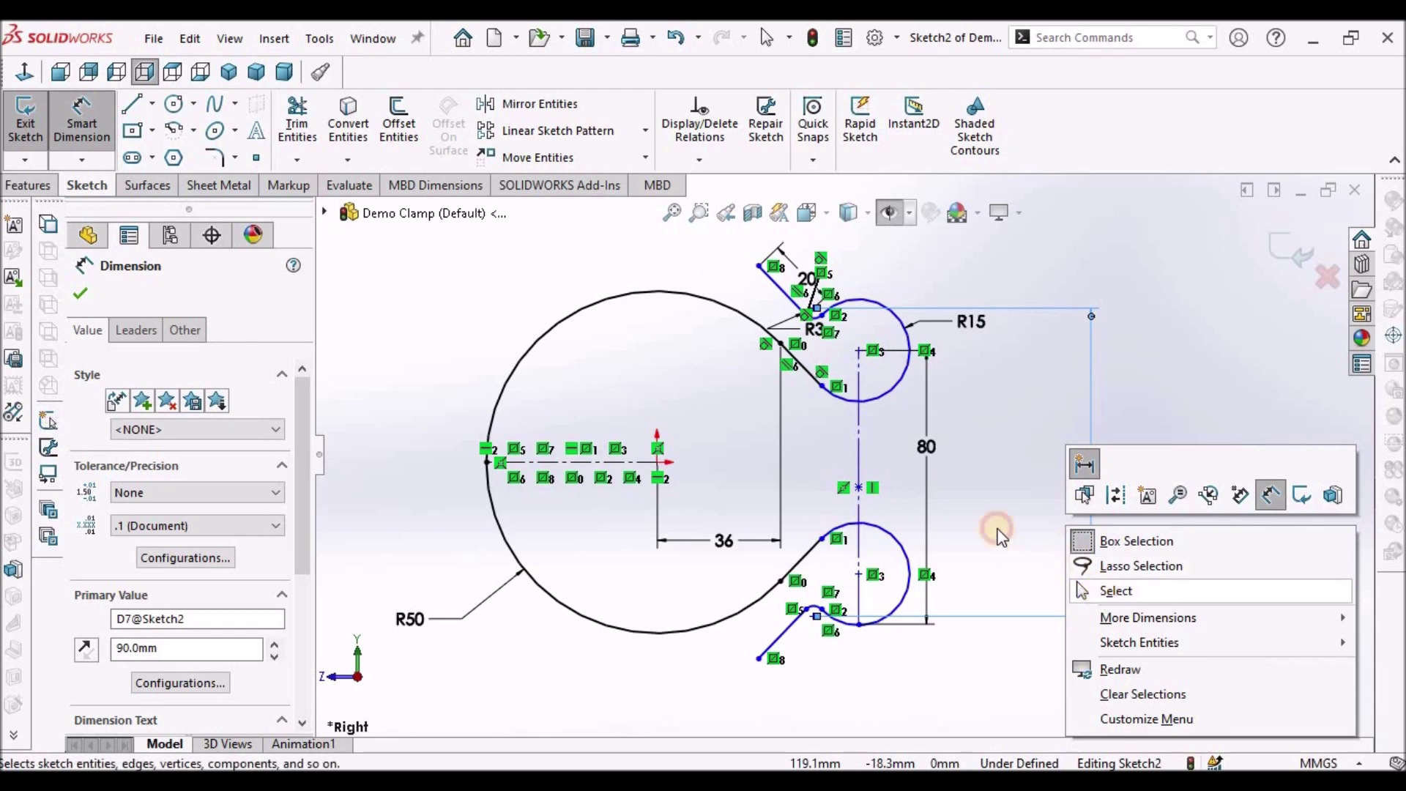
left_click(994, 507)
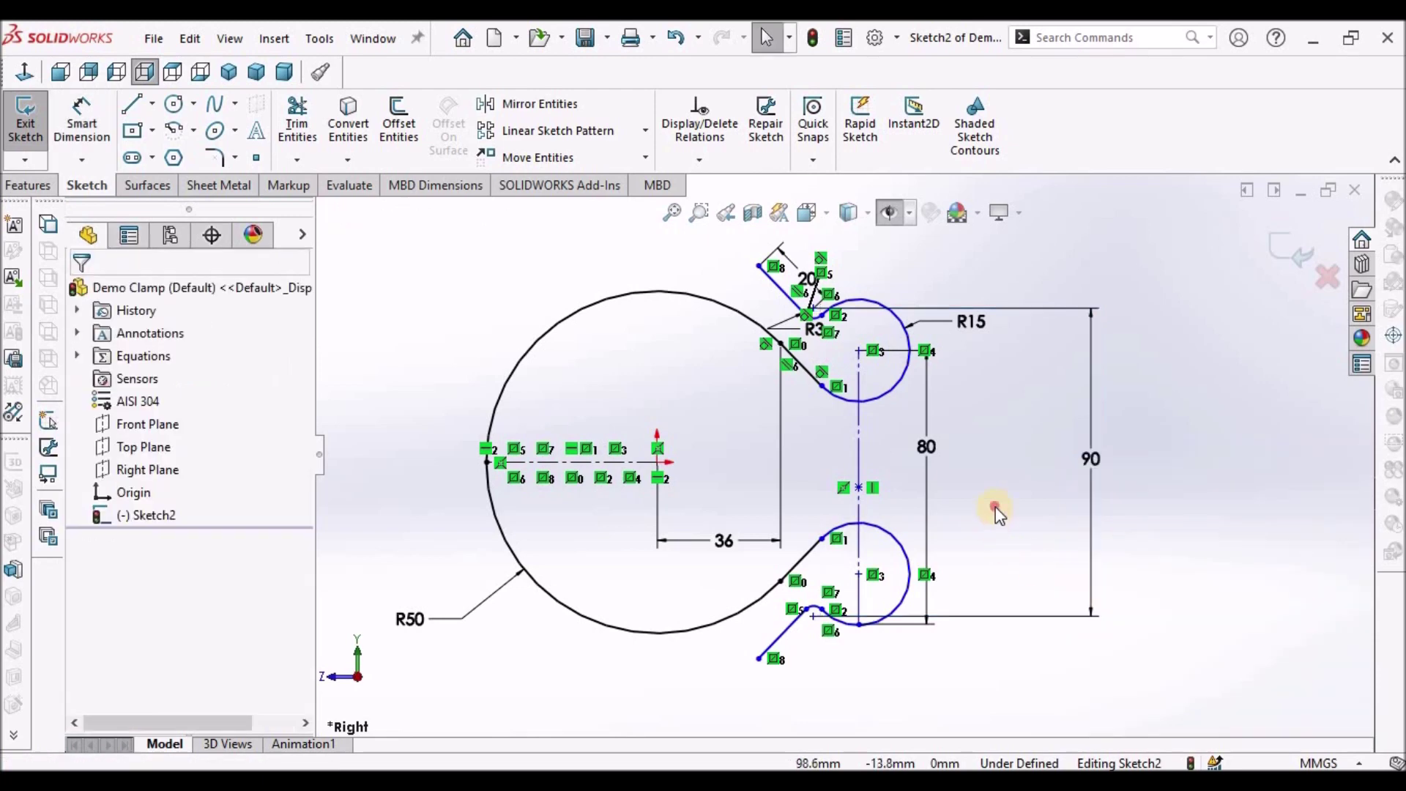
Step: Add a Horizontal relation between the origin and the point between the ears
left_click(658, 462)
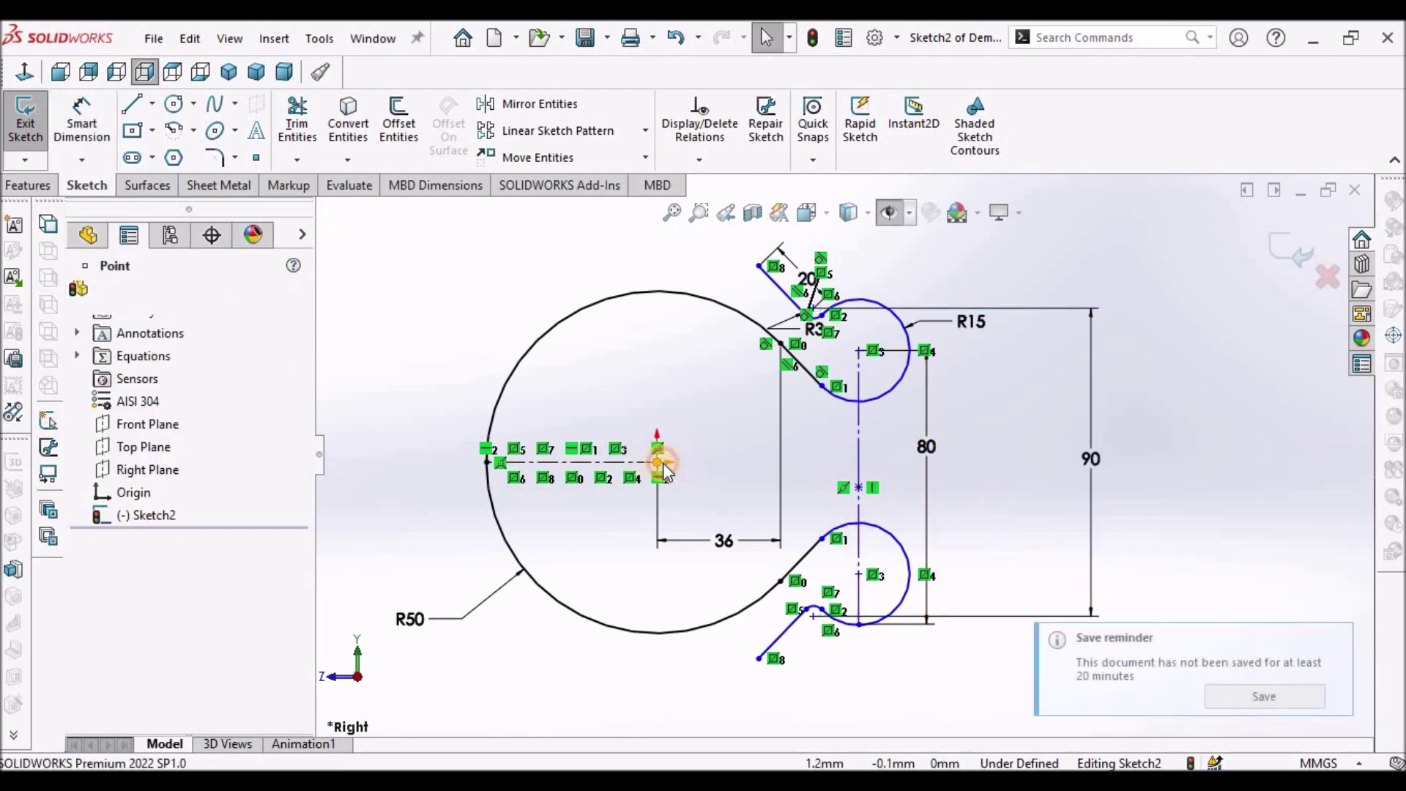
left_click(858, 487, "ctrl")
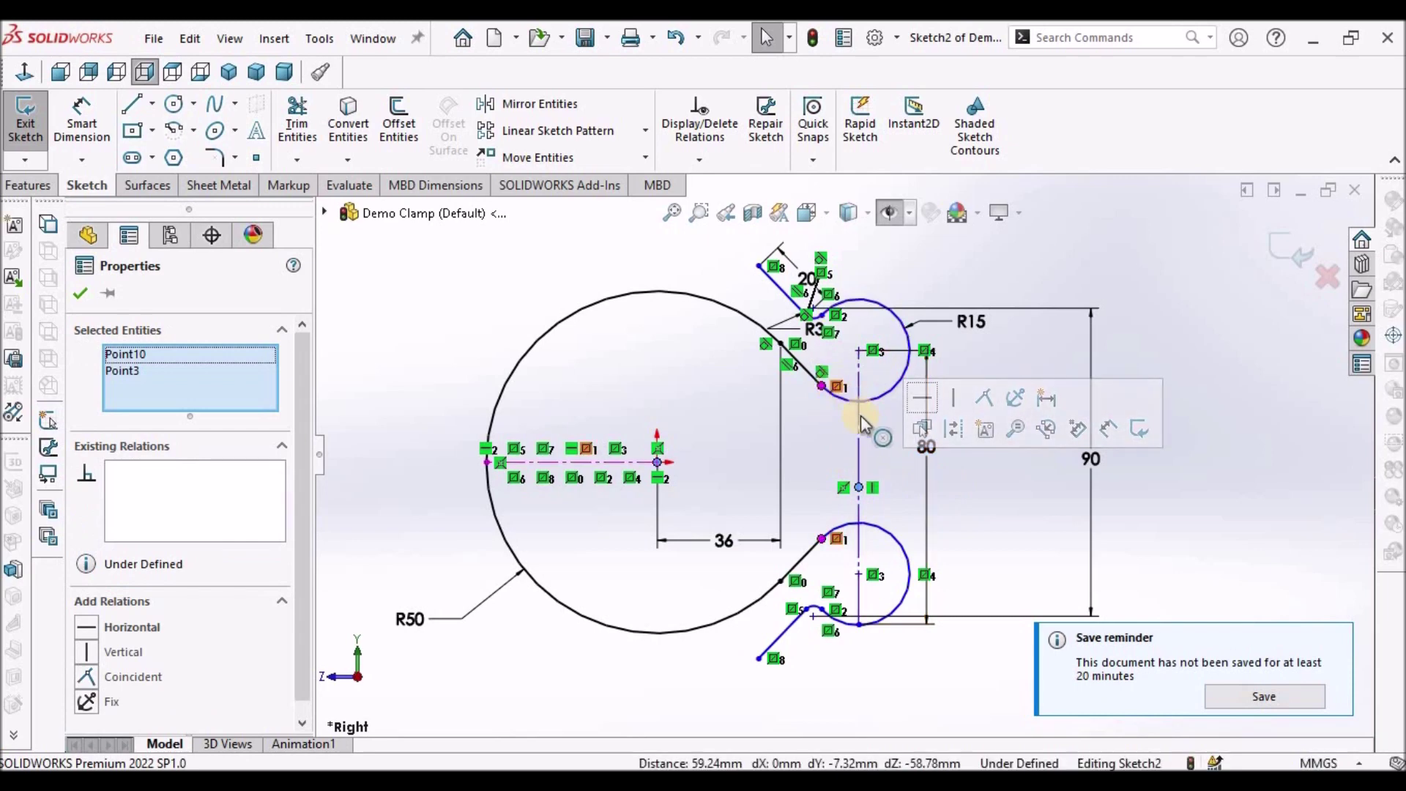
mouse_move(876, 429)
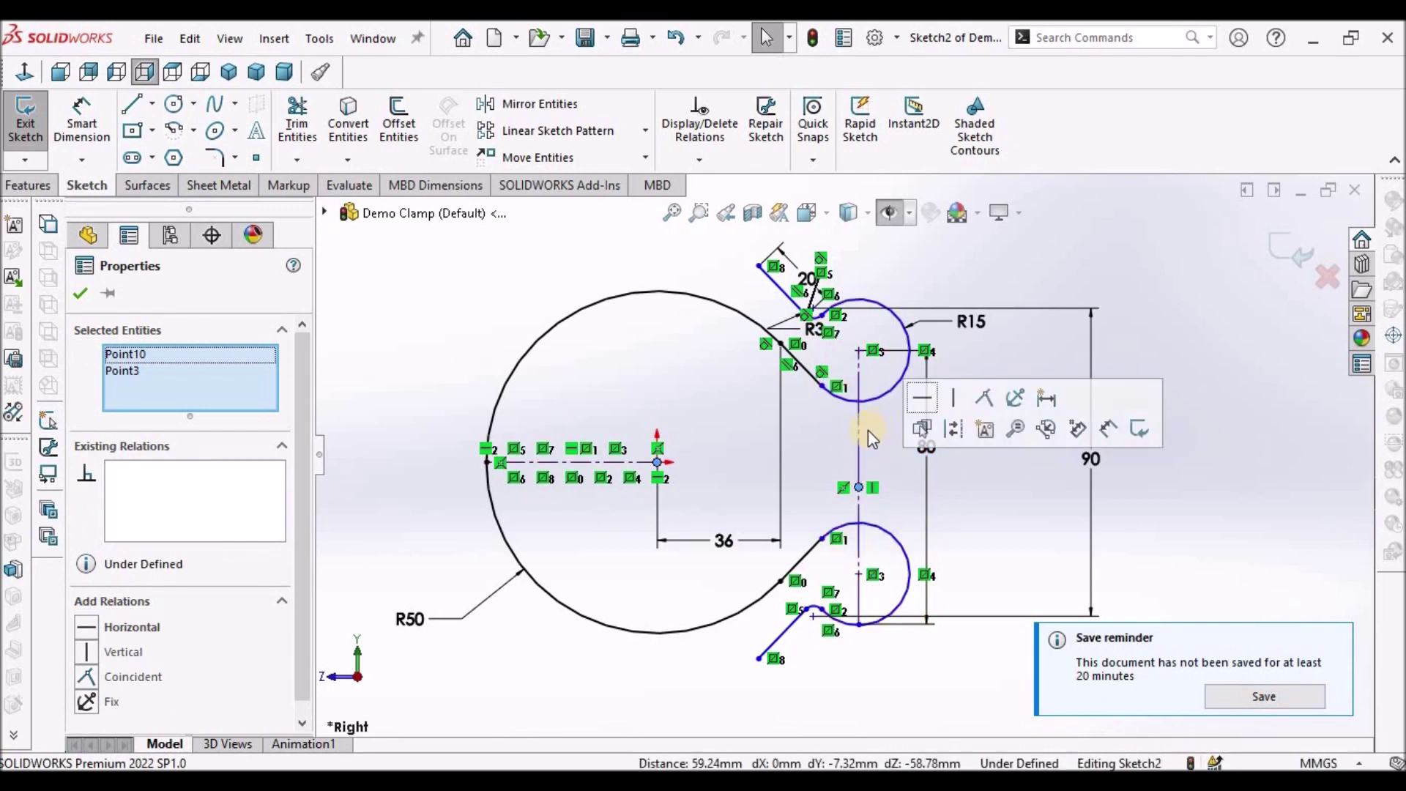
left_click(152, 105)
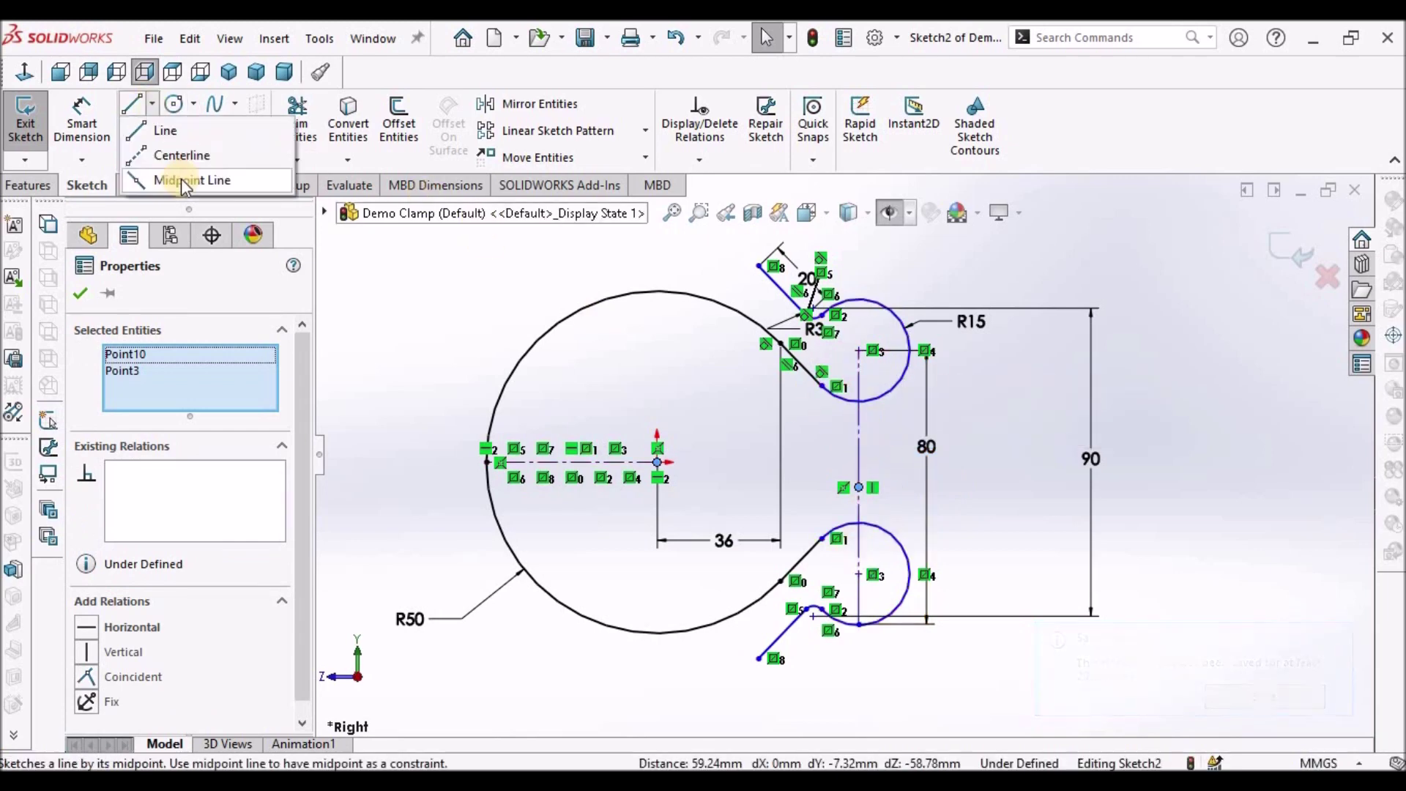
left_click(219, 575)
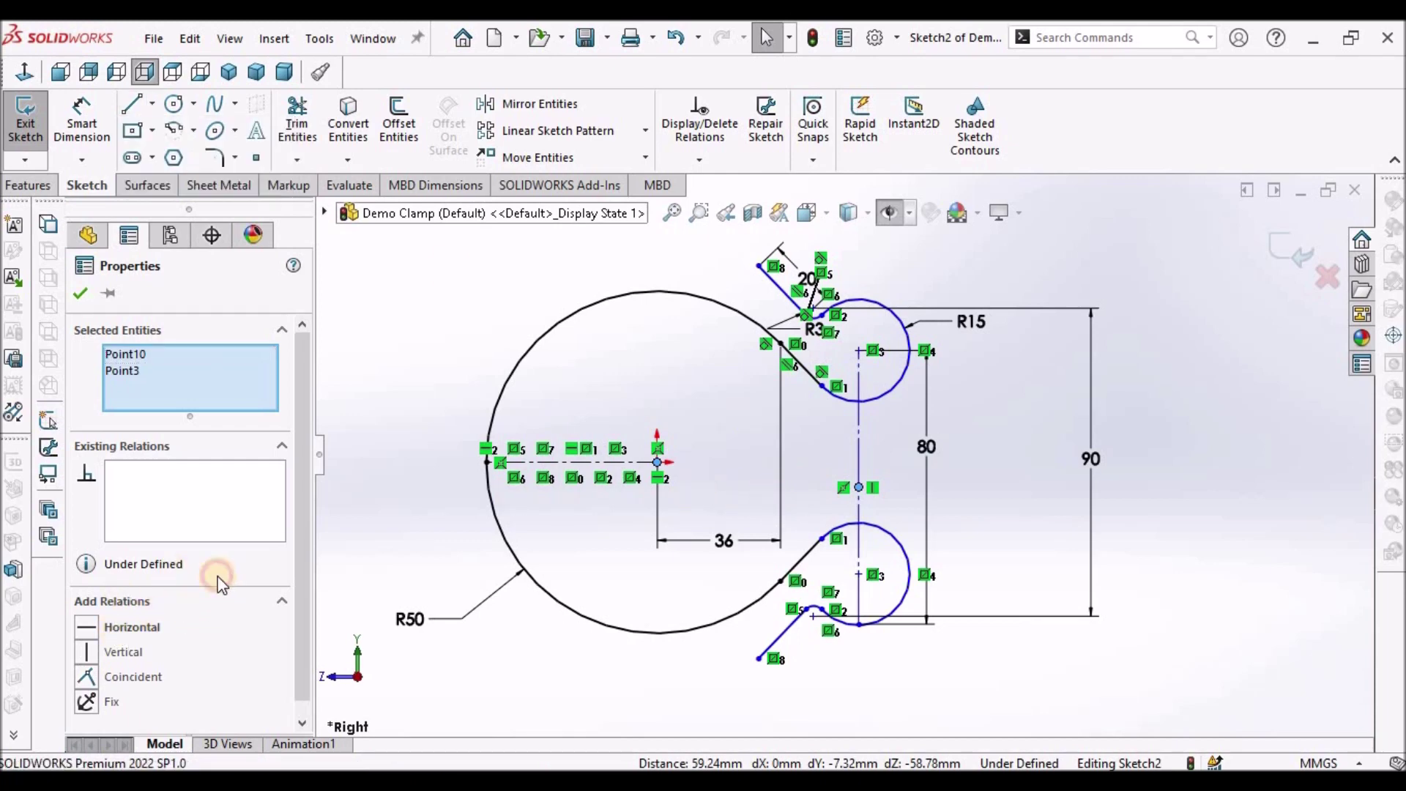
left_click(86, 630)
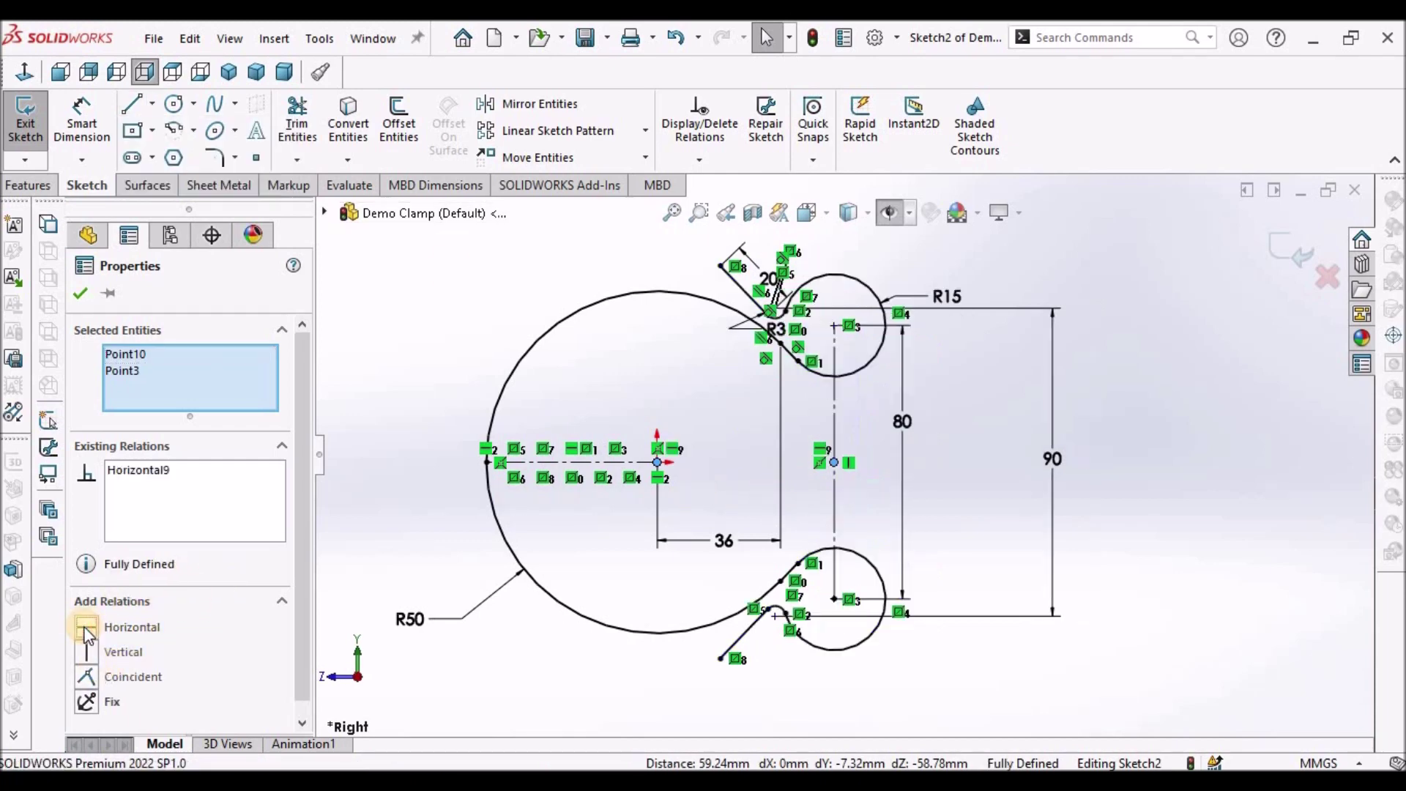
left_click(82, 293)
scroll(793, 390, "down", 3)
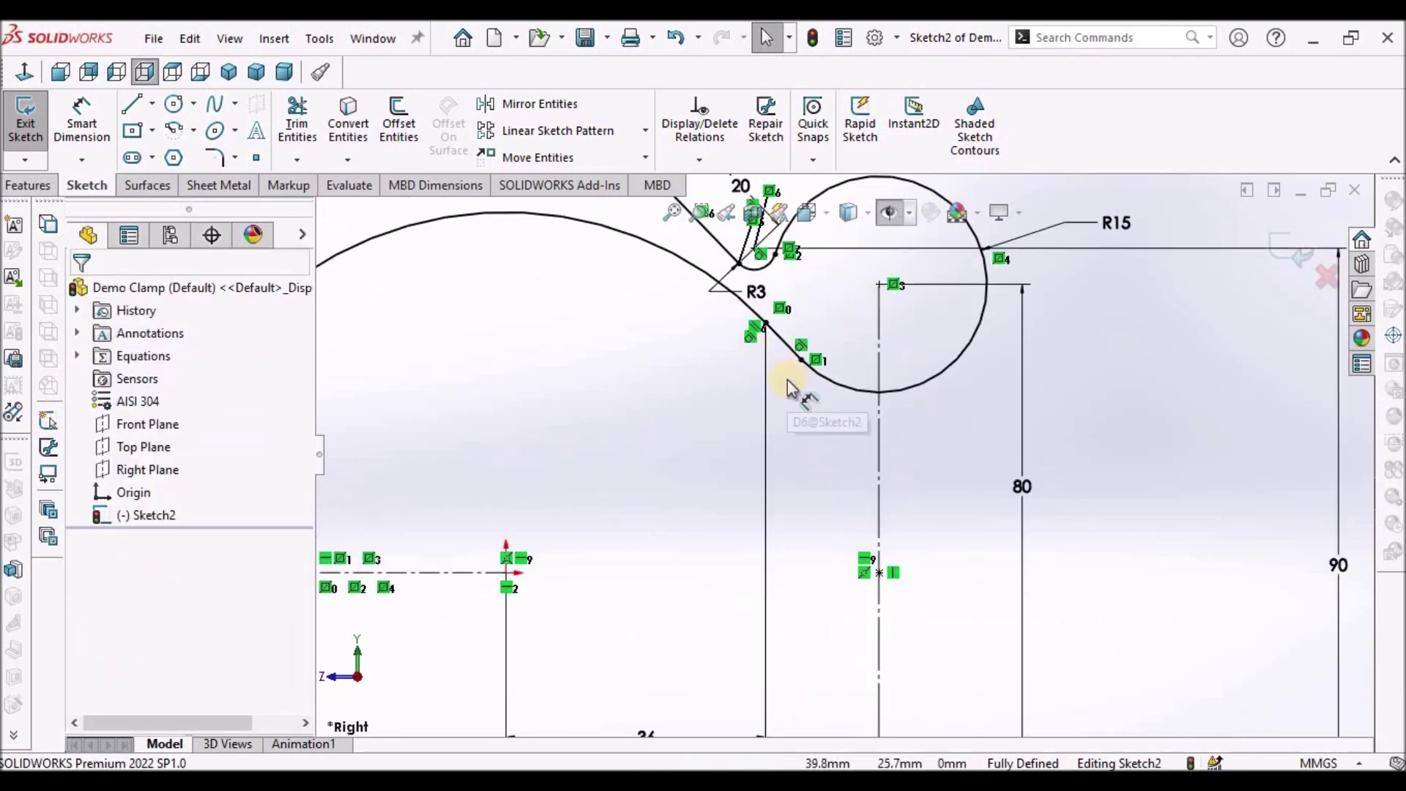
scroll(789, 386, "up", 3)
Step: Turn sketch relation symbols off, then back on, via View > Hide/Show
left_click(227, 38)
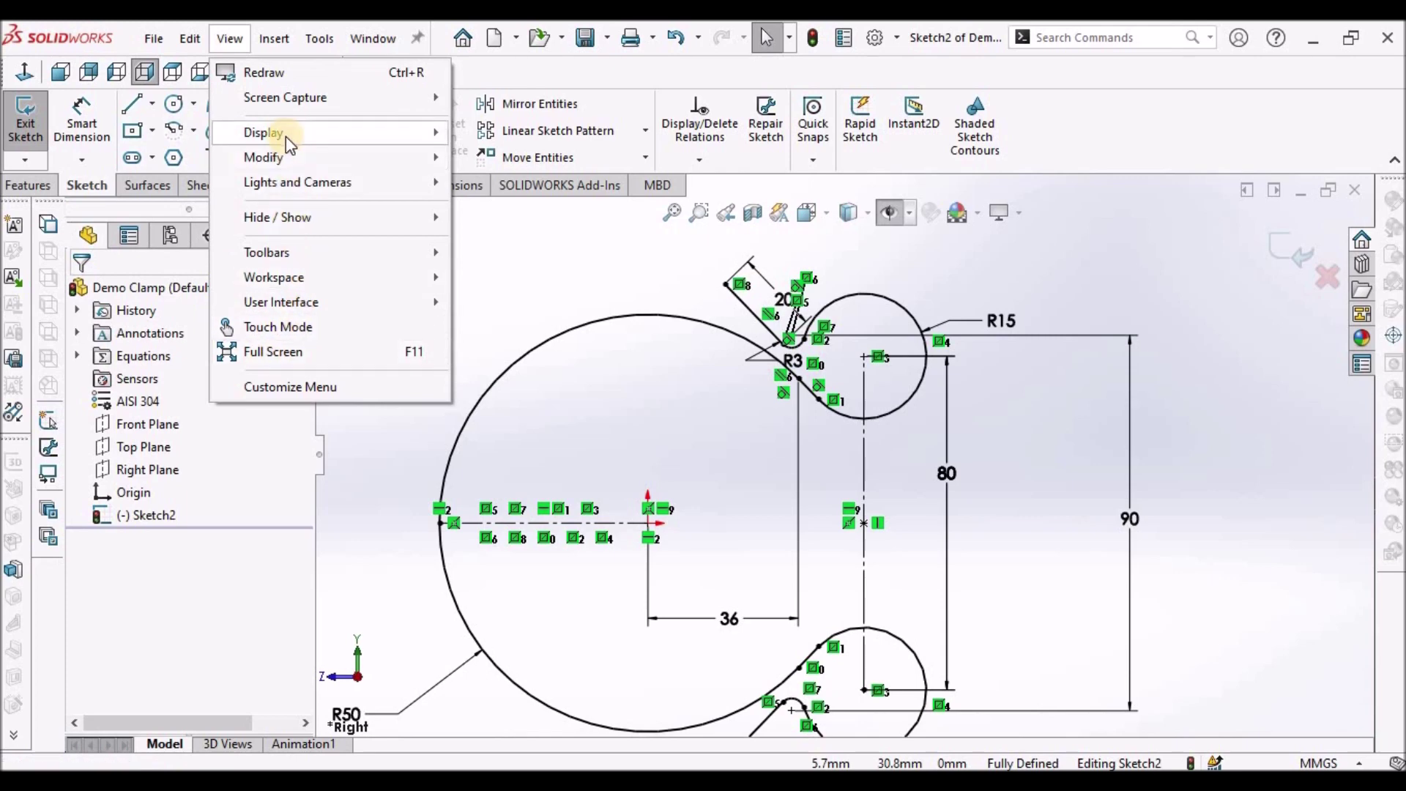
mouse_move(313, 213)
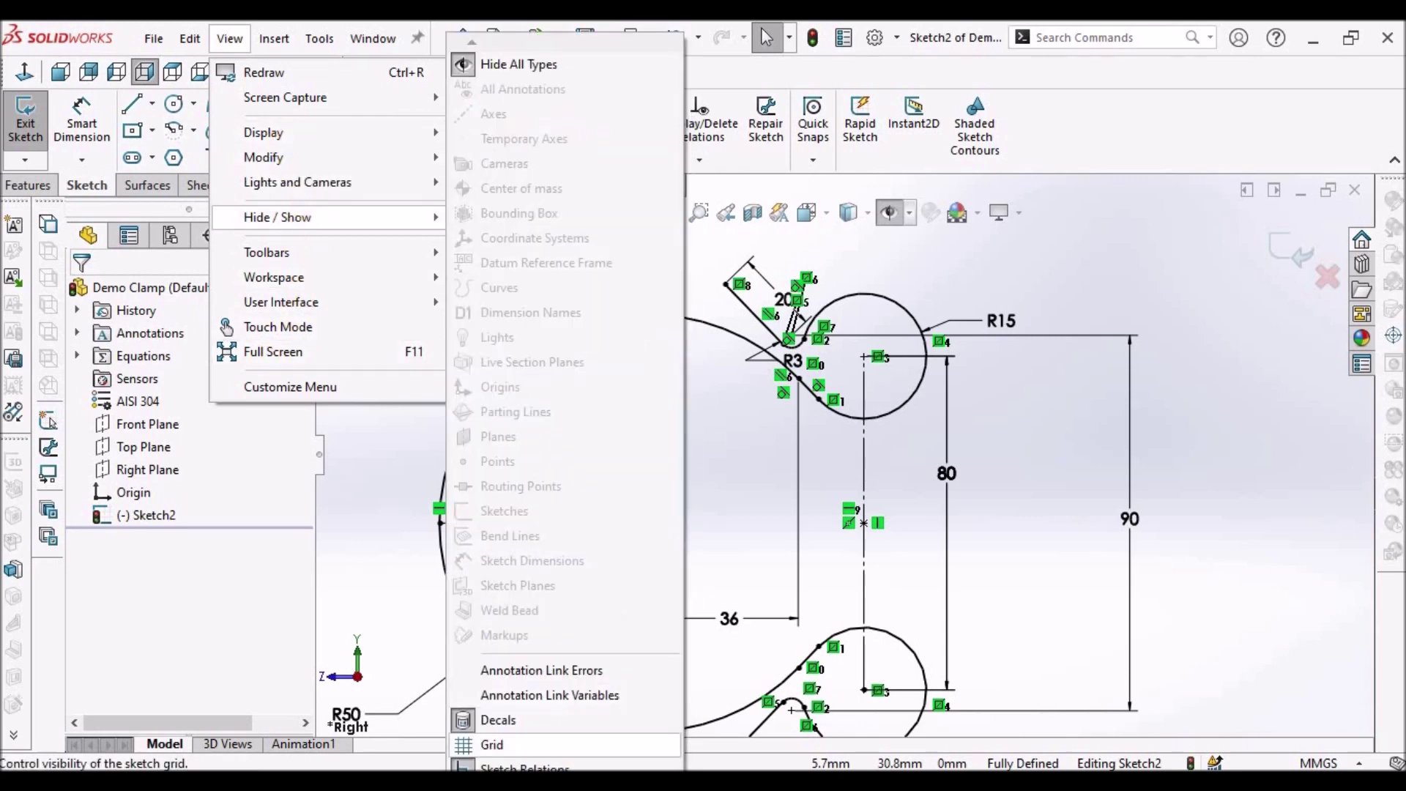
left_click(535, 767)
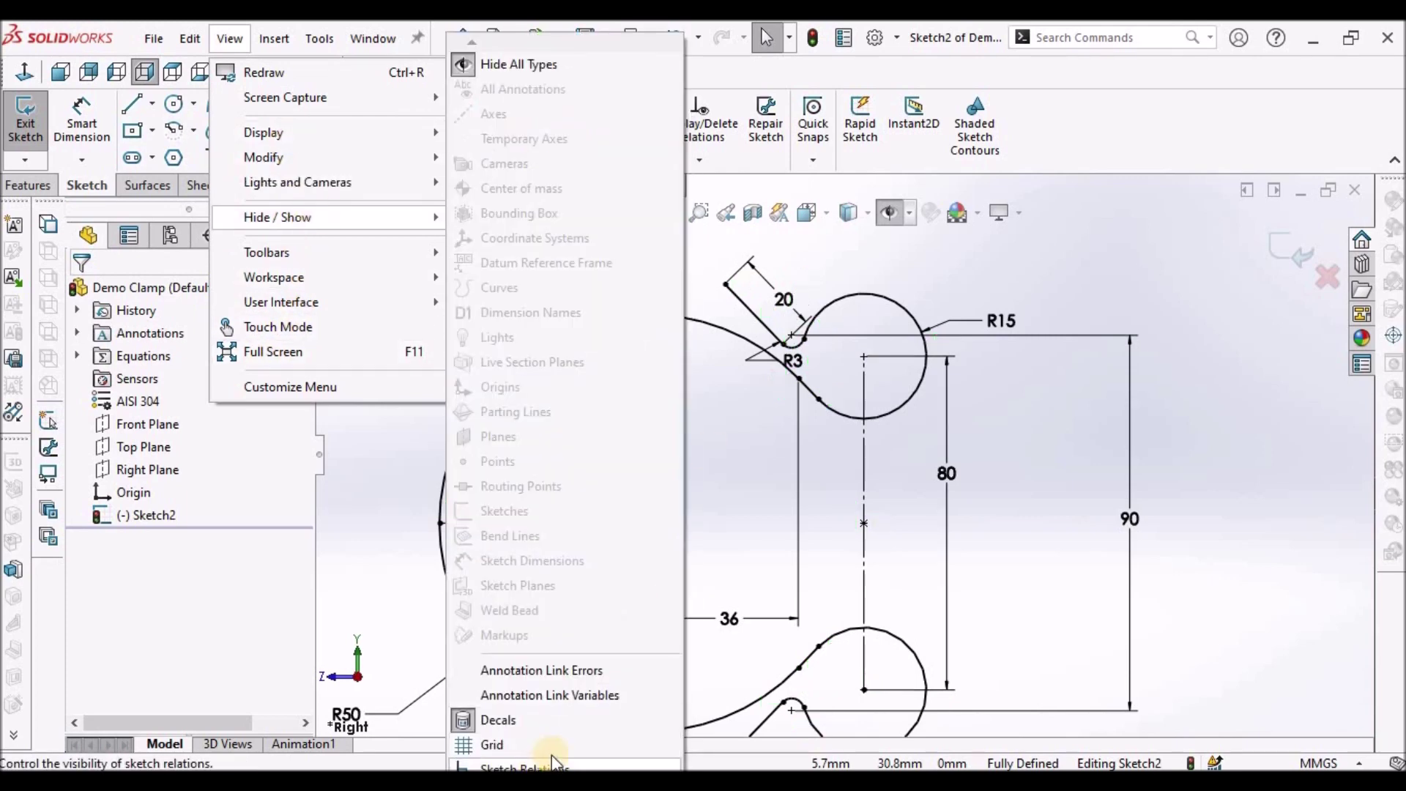
left_click(736, 477)
scroll(747, 480, "up", 3)
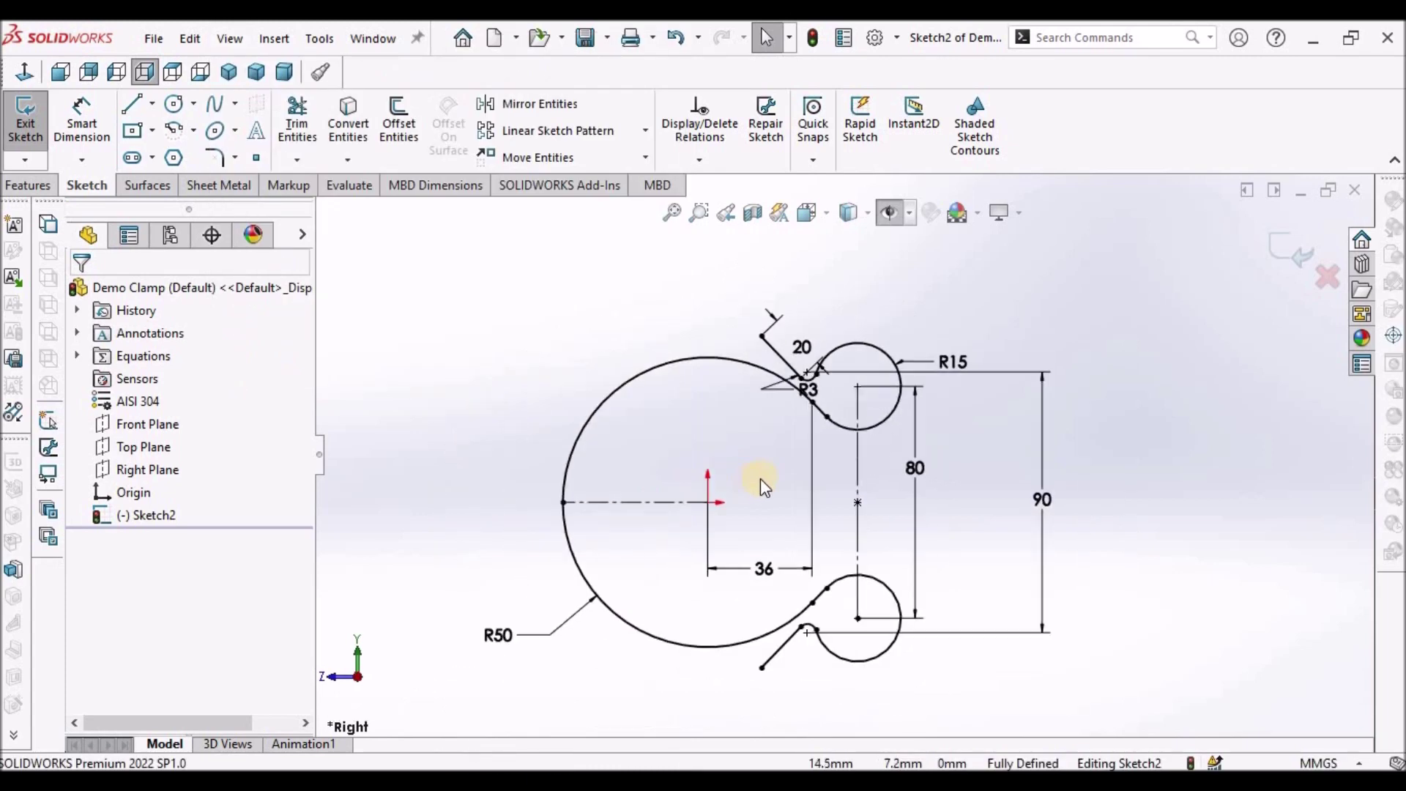
left_click(218, 41)
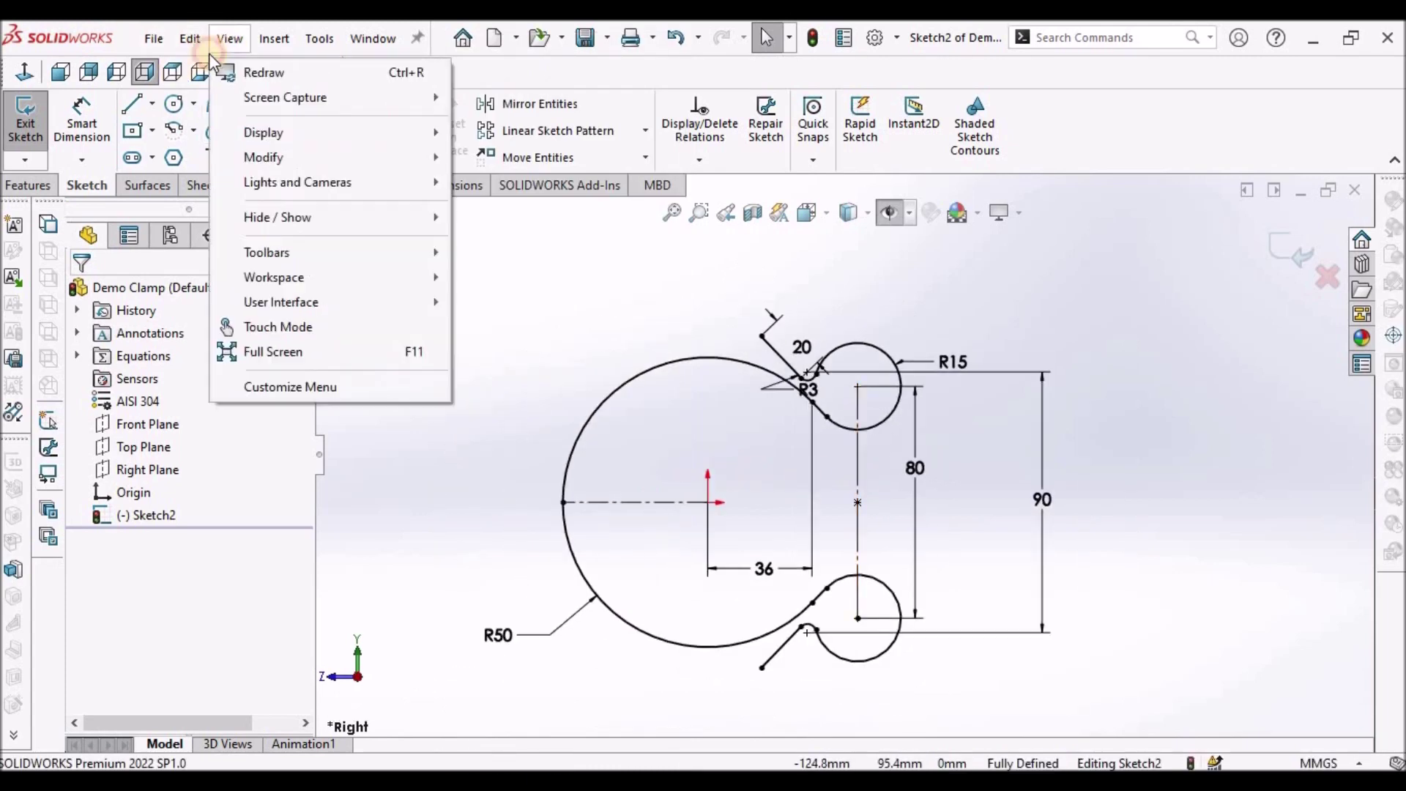
mouse_move(274, 132)
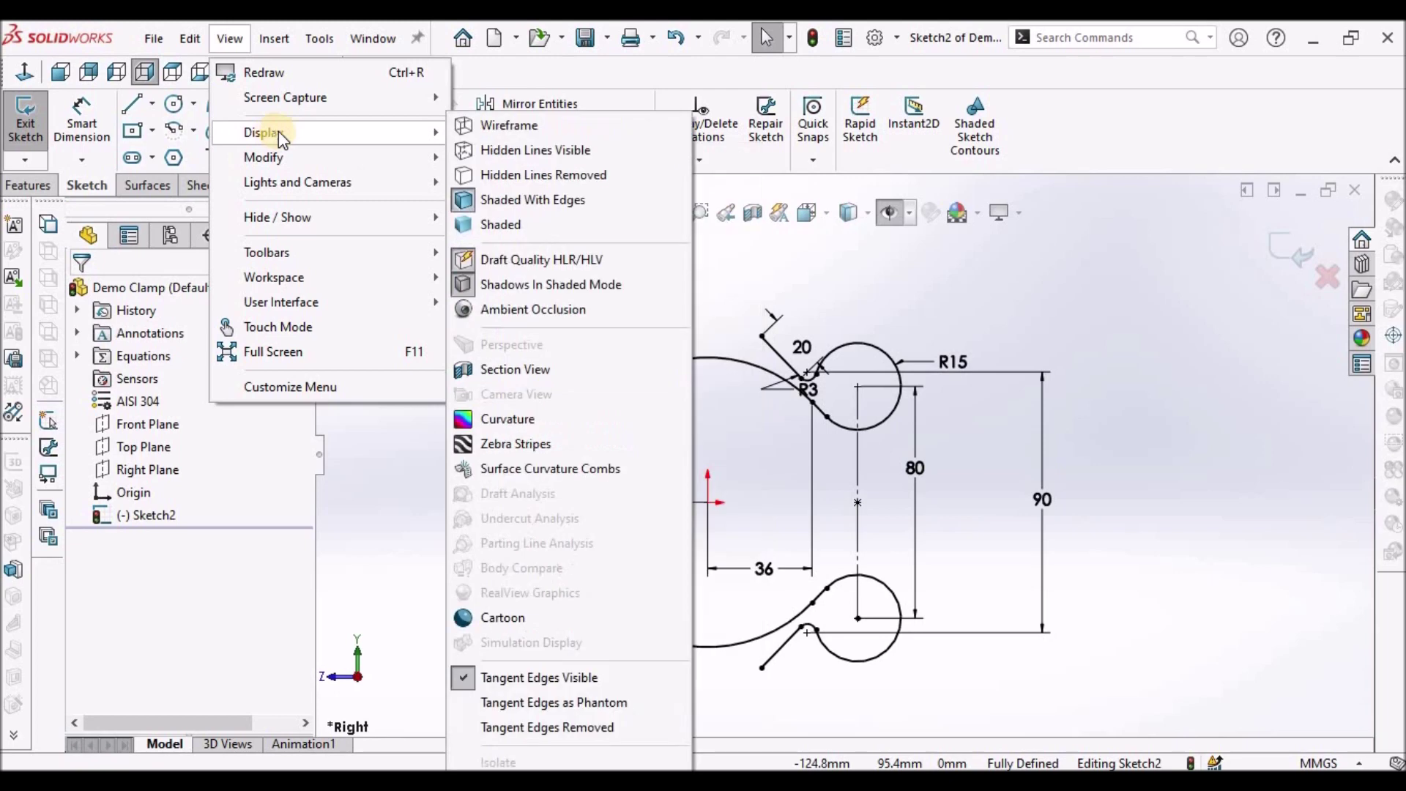
mouse_move(327, 219)
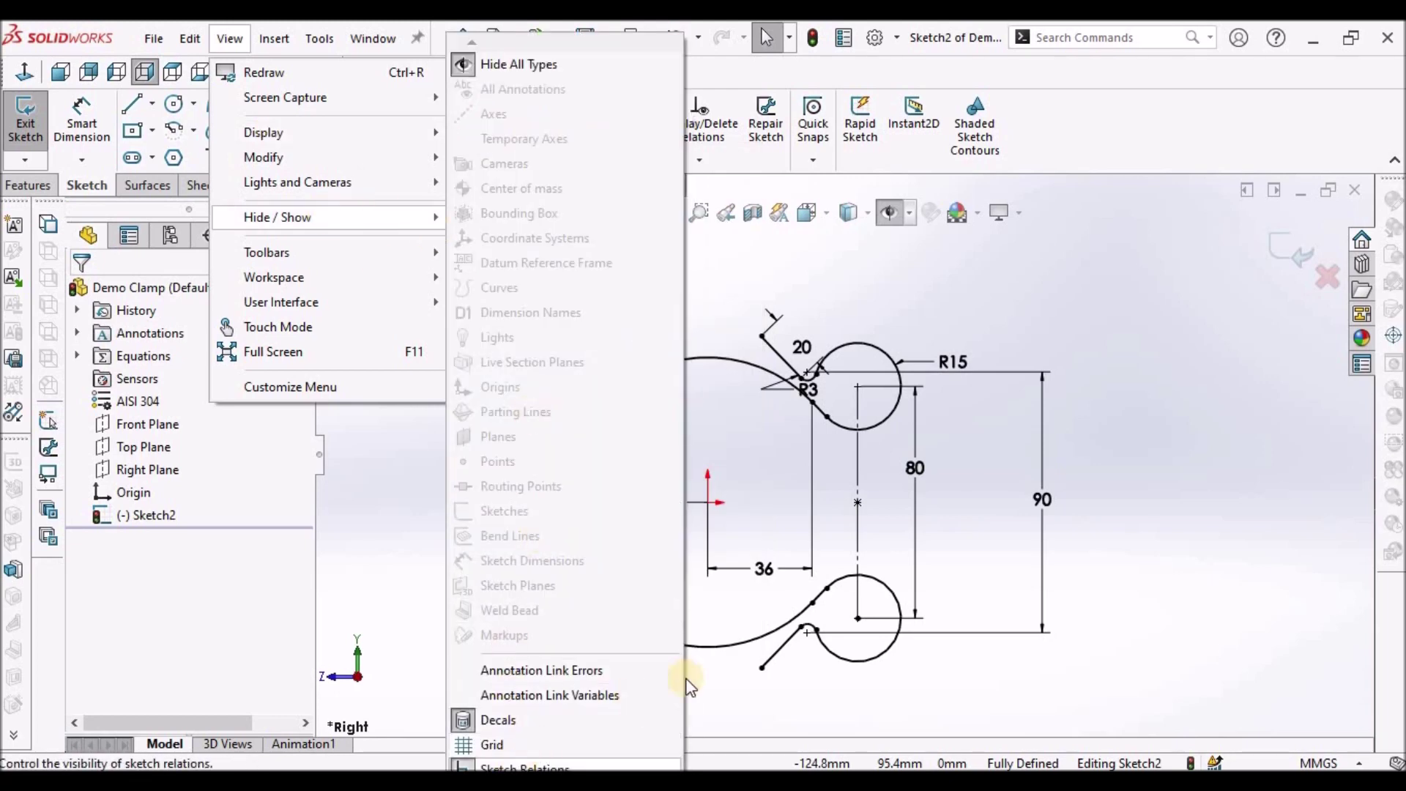
left_click(525, 766)
left_click(1075, 279)
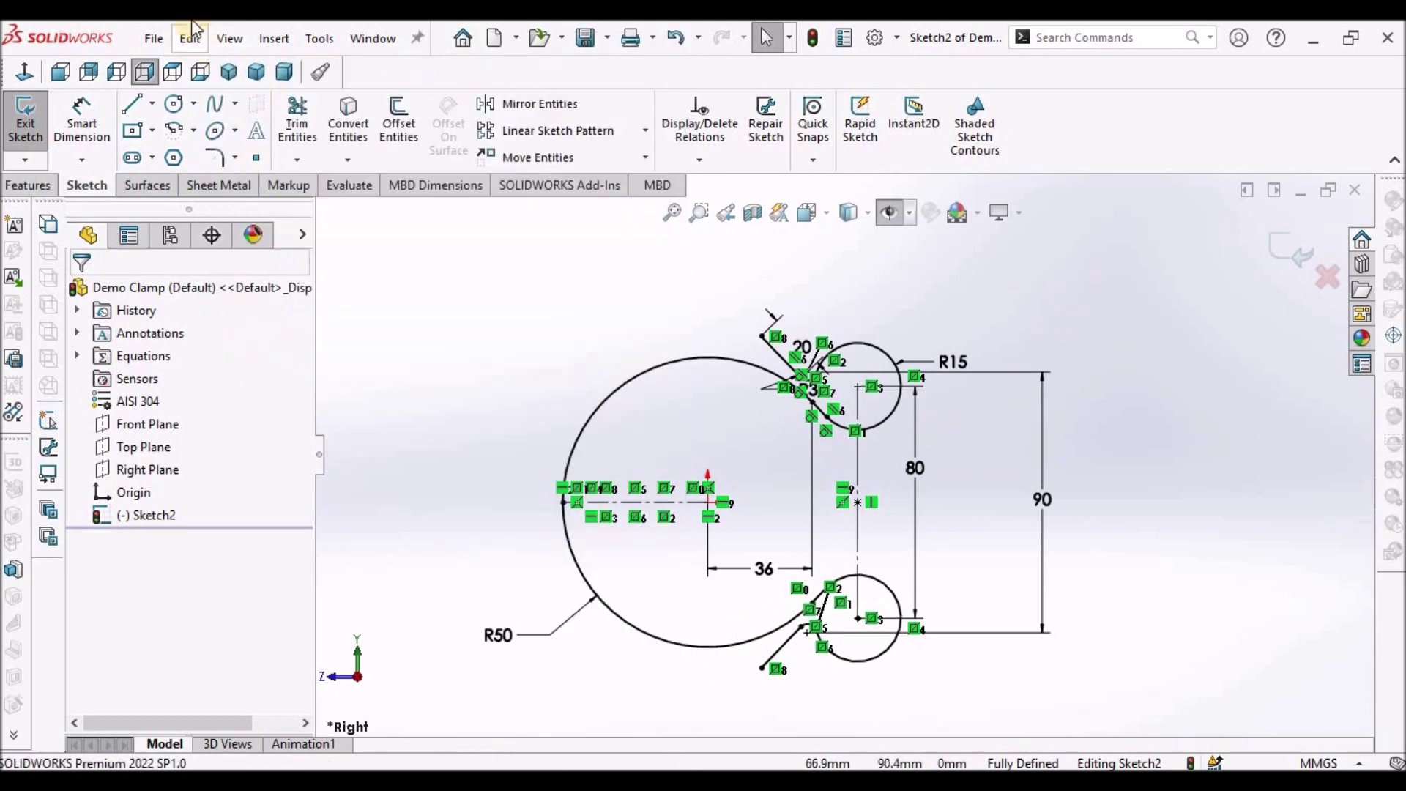
Step: Hide the sketch relation symbols again and exit the sketch
left_click(229, 41)
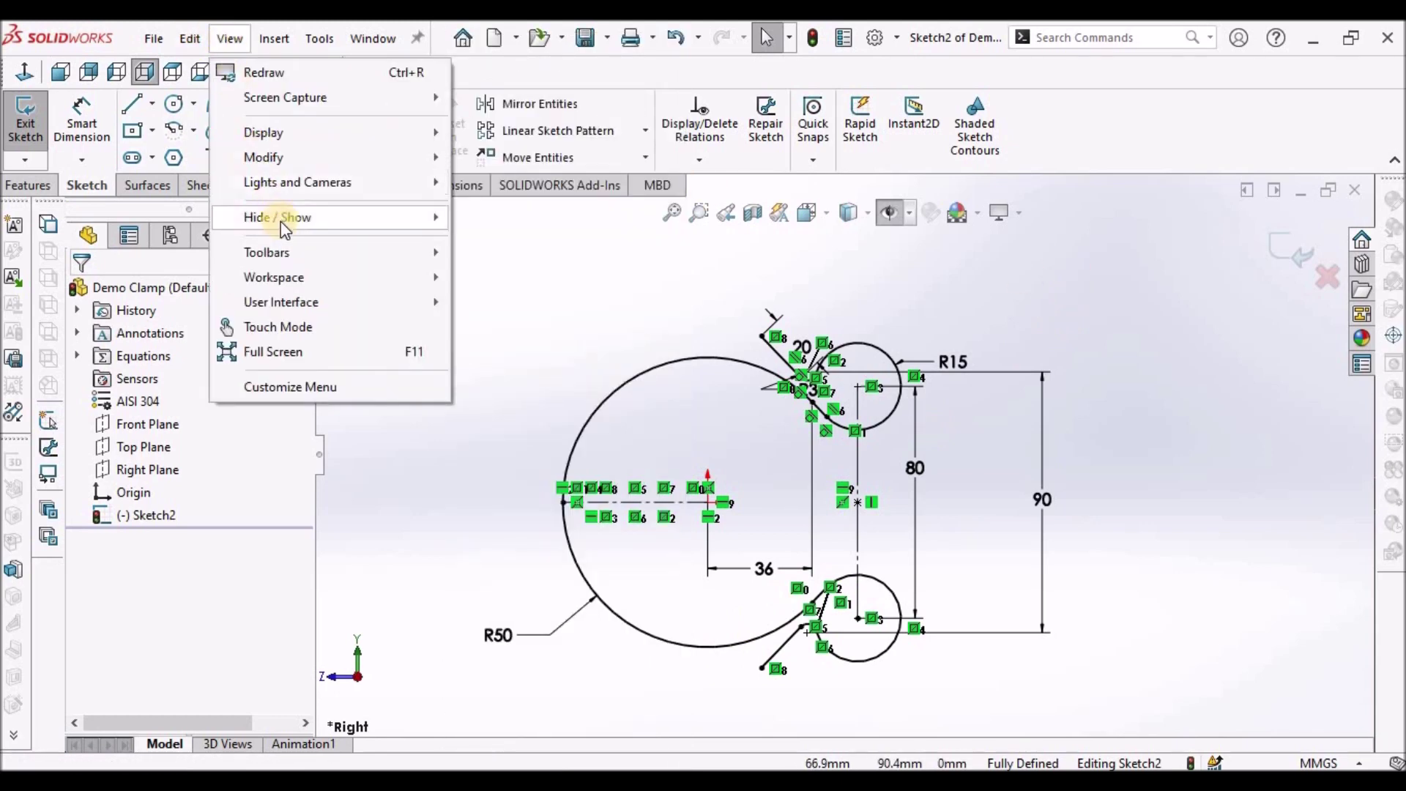
mouse_move(346, 228)
left_click(525, 766)
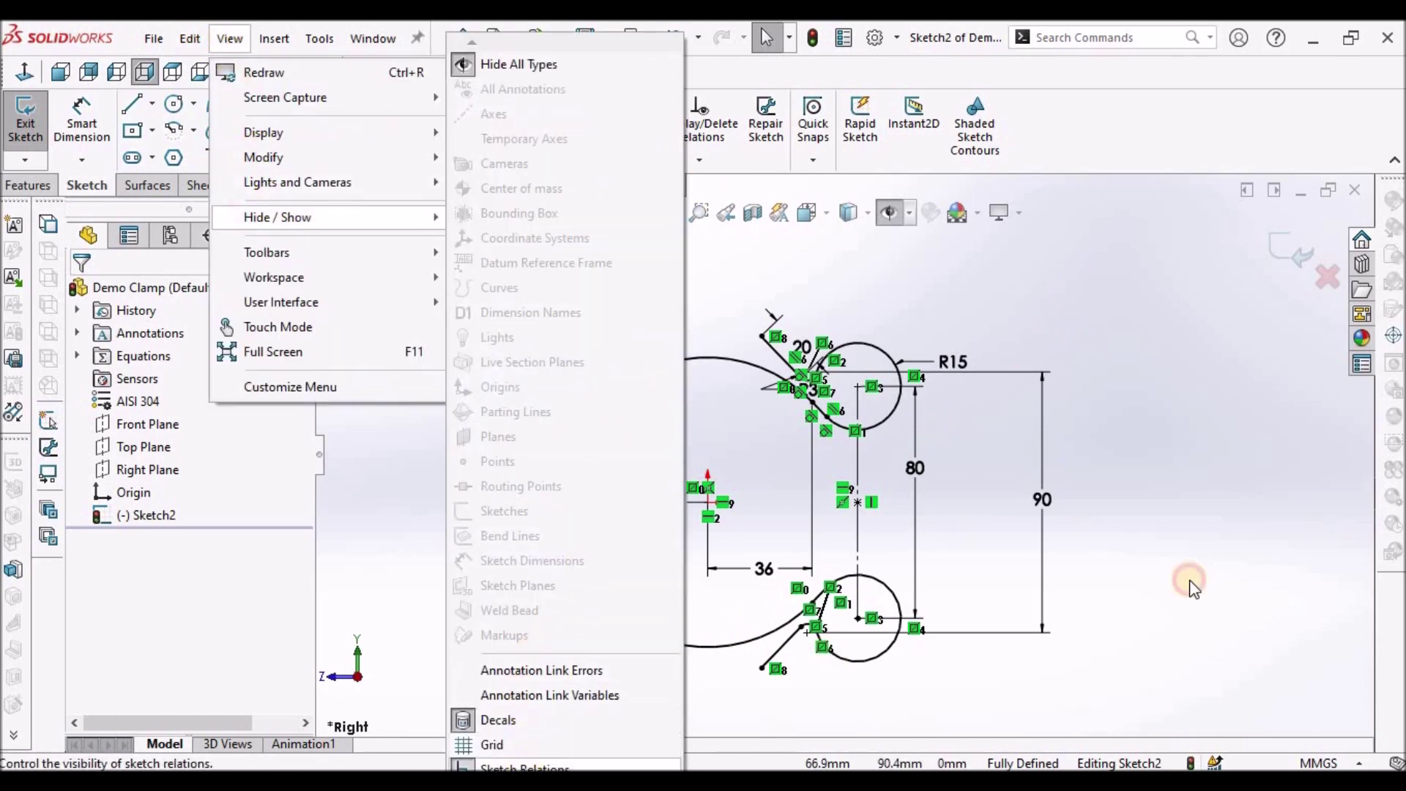
left_click(1257, 528)
scroll(833, 472, "down", 3)
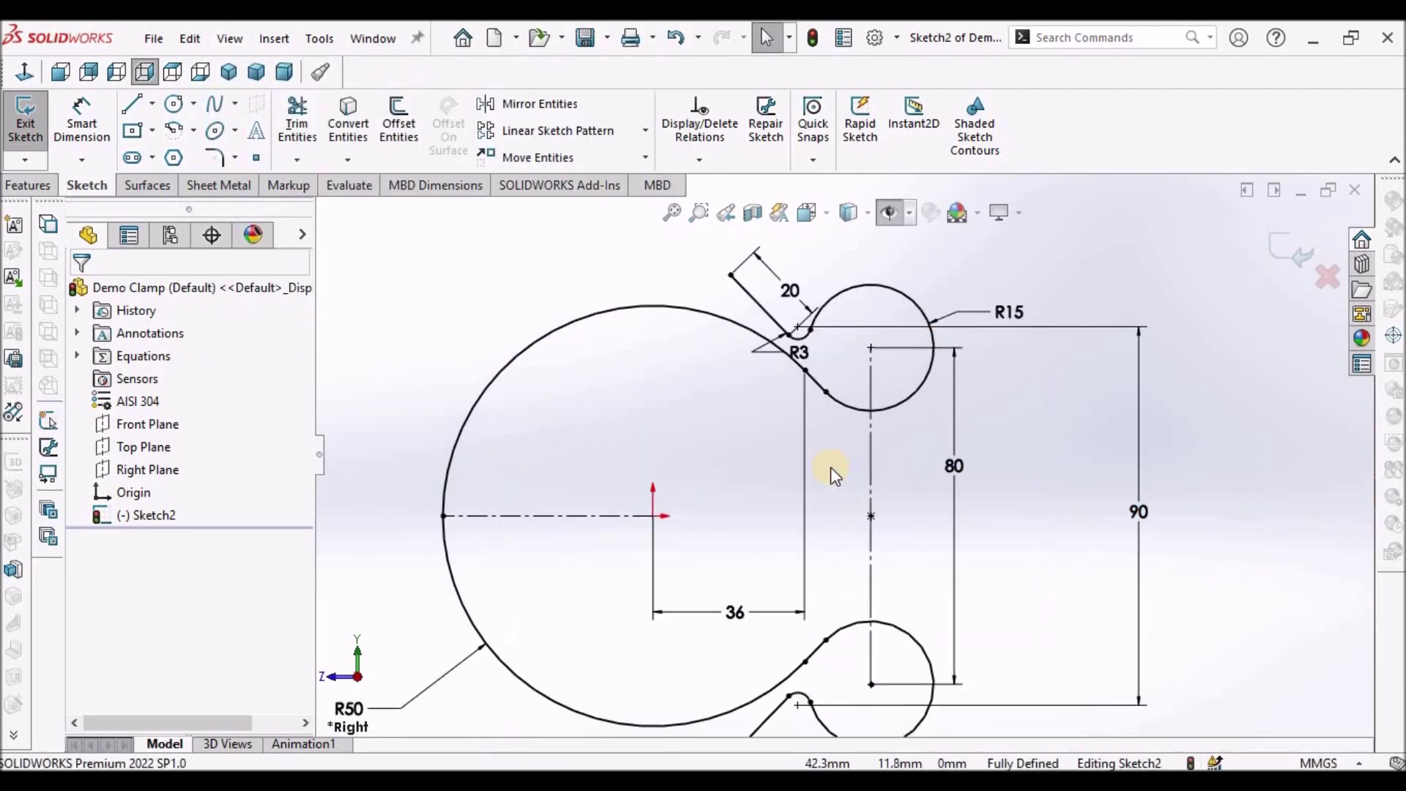
scroll(830, 468, "up", 1)
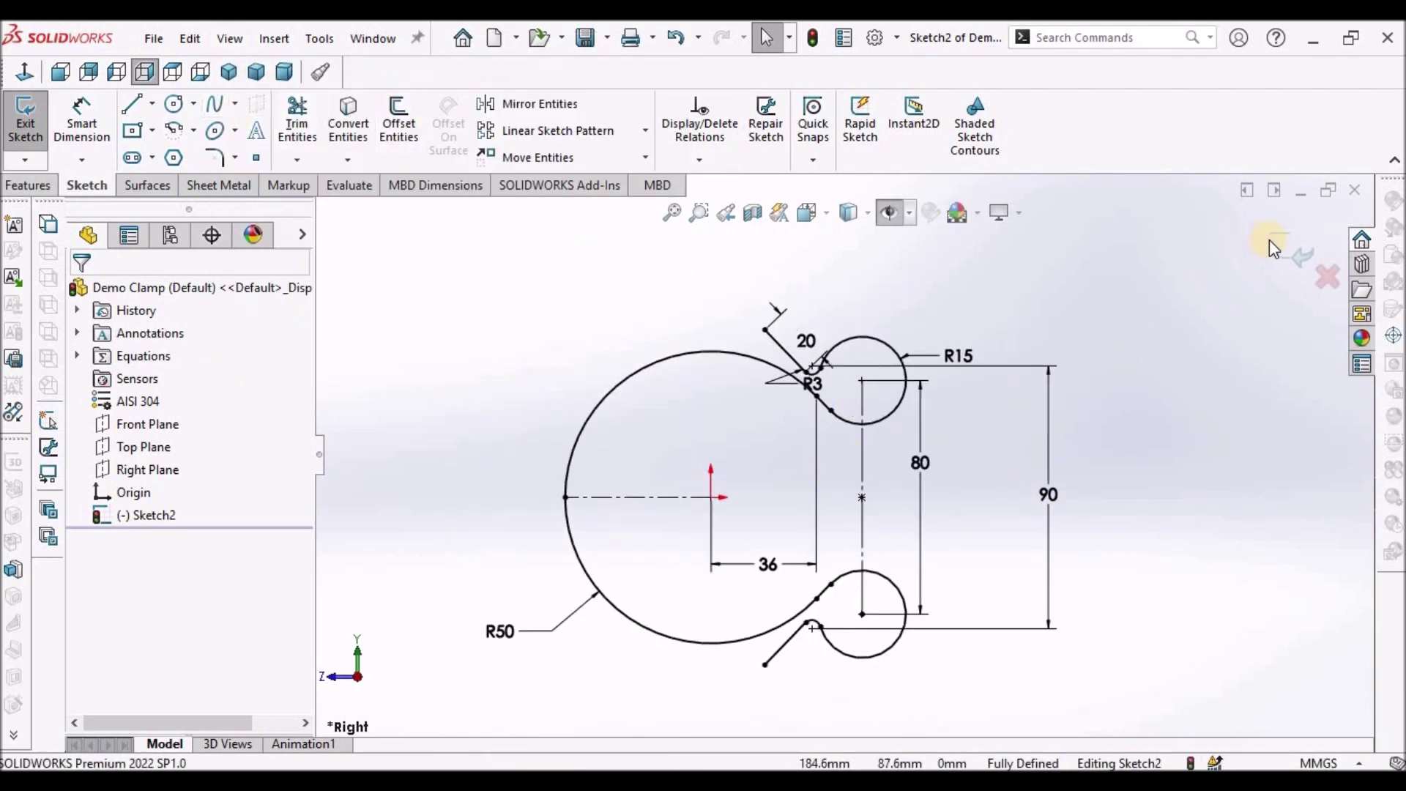
left_click(1172, 296)
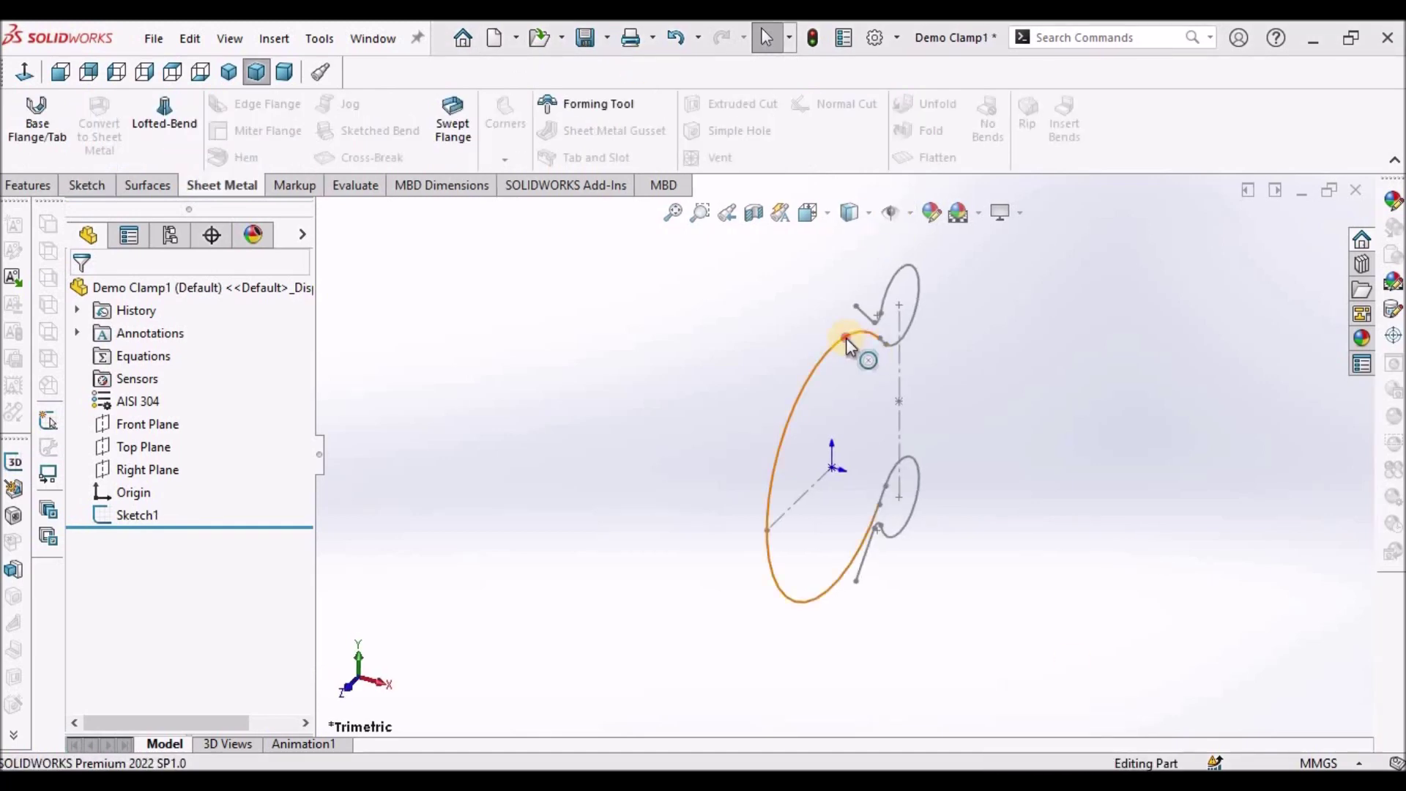
Step: Create a base flange from the clamp sketch with a 40 mm Mid Plane depth
left_click(847, 340)
left_click(36, 124)
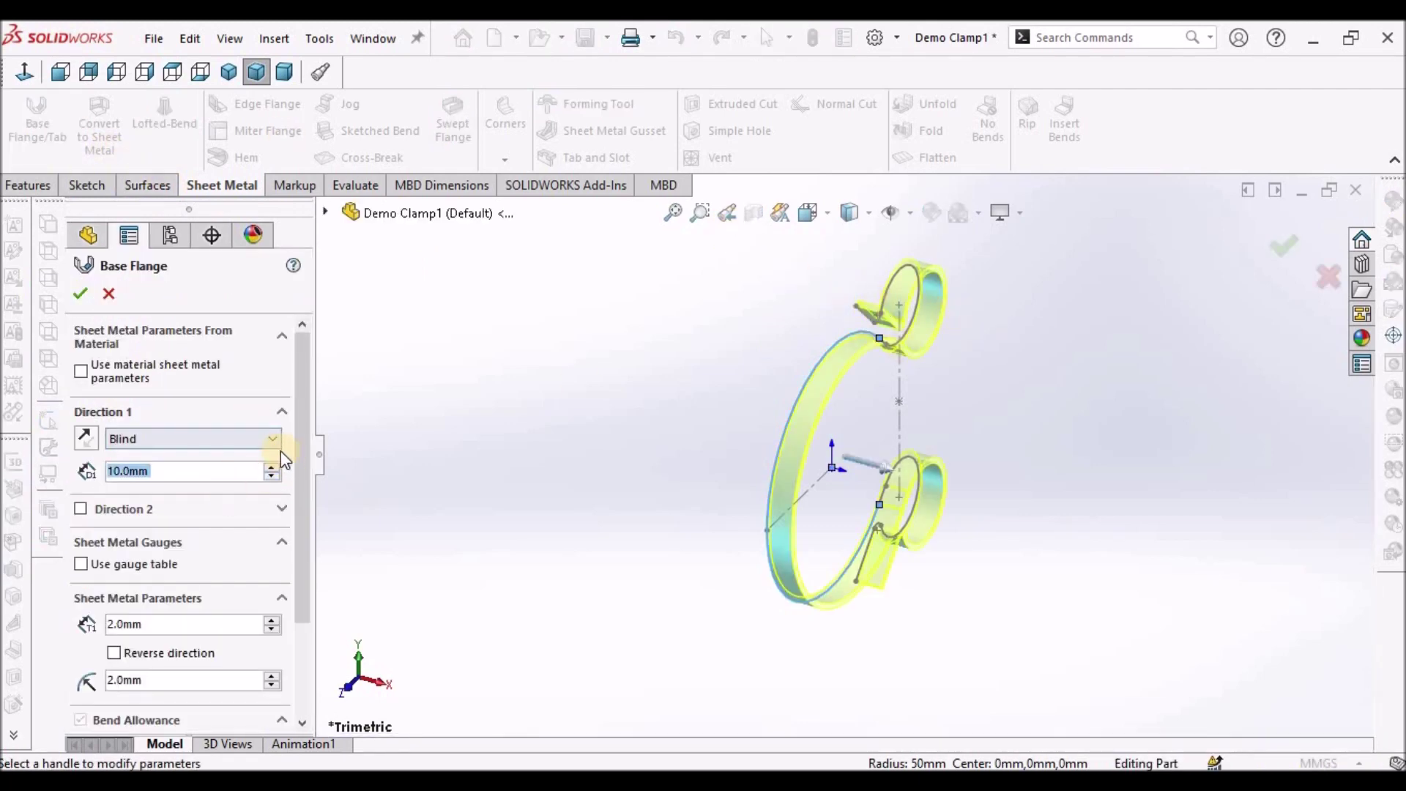
left_click(271, 438)
left_click(229, 510)
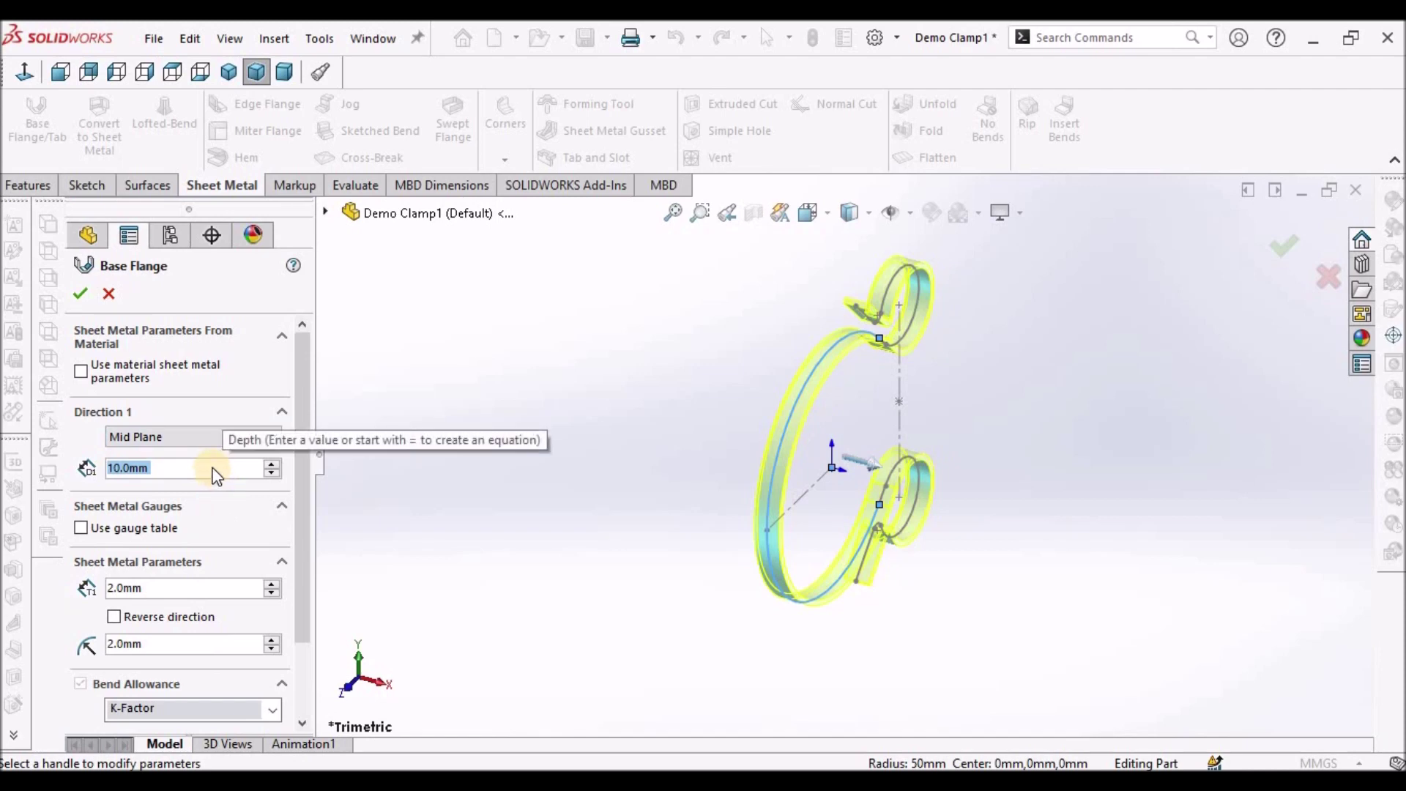
type("40")
key("Return")
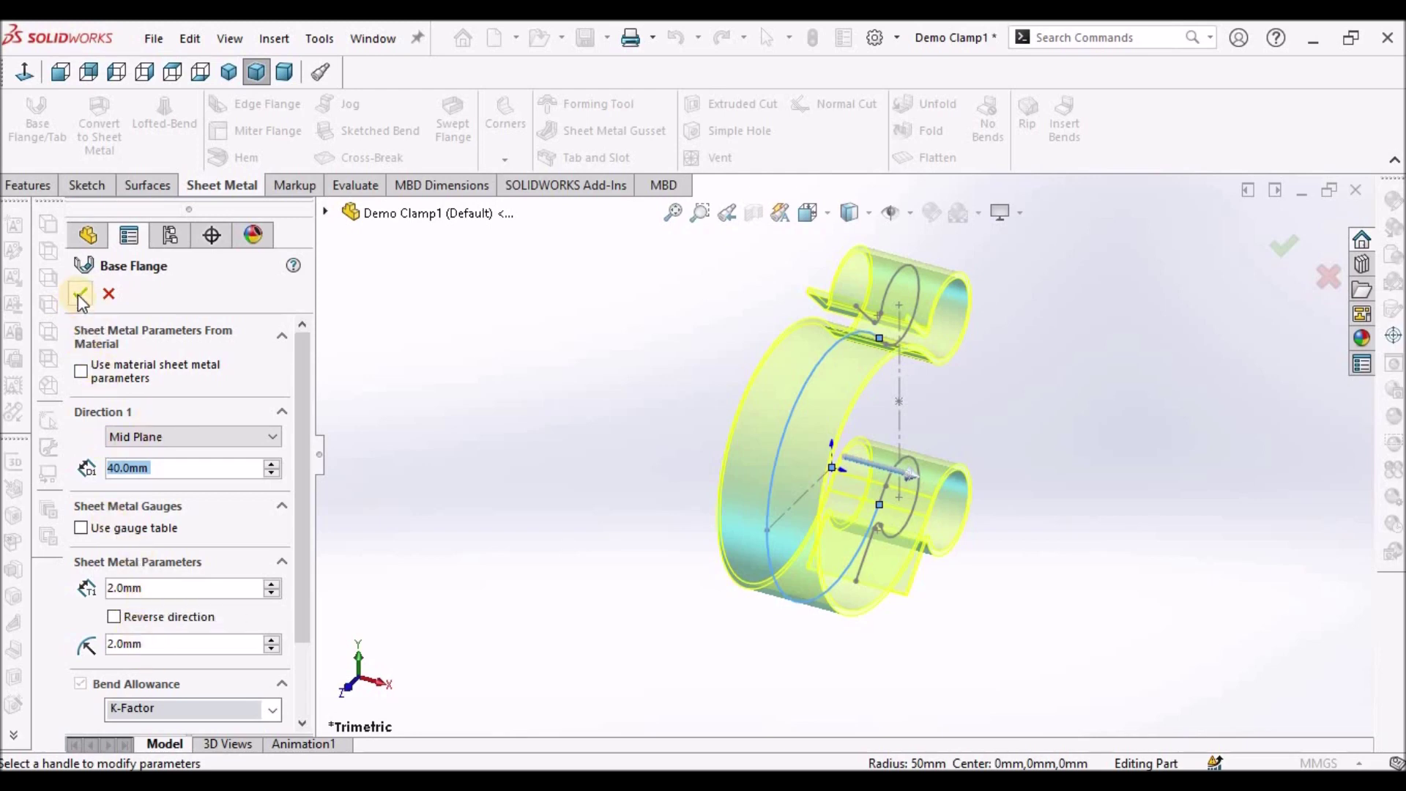
Step: Check the 0.45 K-factor and accept the base flange
scroll(284, 674, "down", 3)
scroll(283, 673, "down", 1)
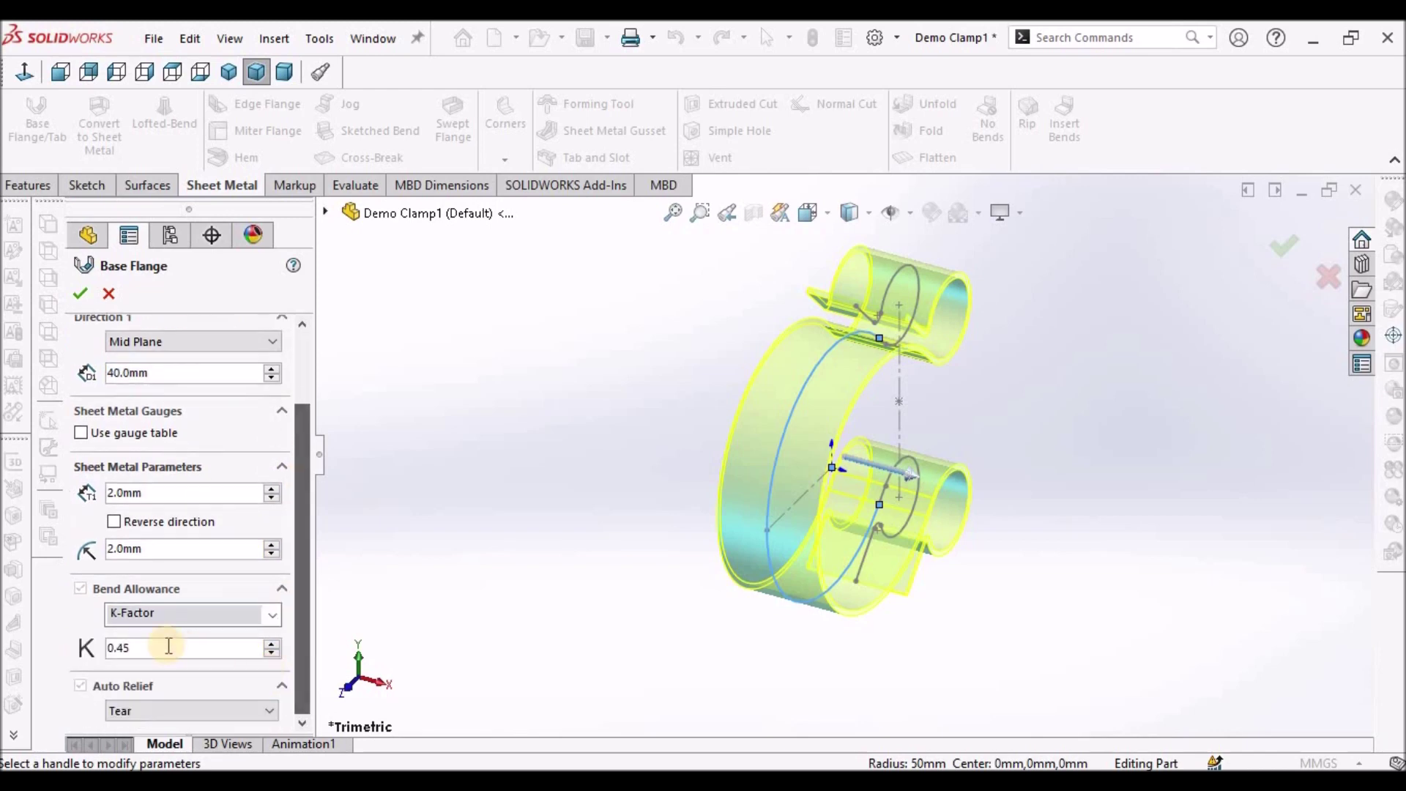
left_click(126, 650)
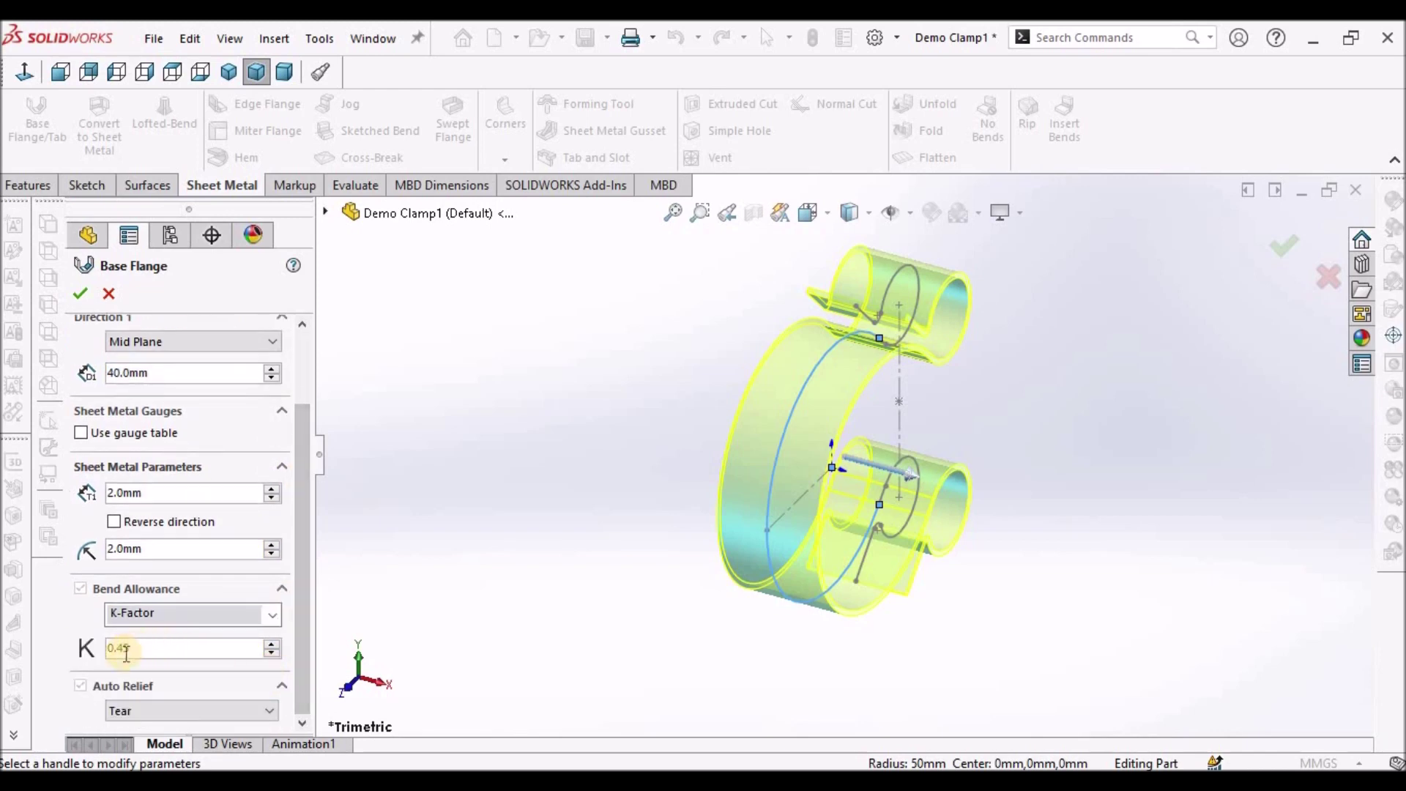
left_click(79, 294)
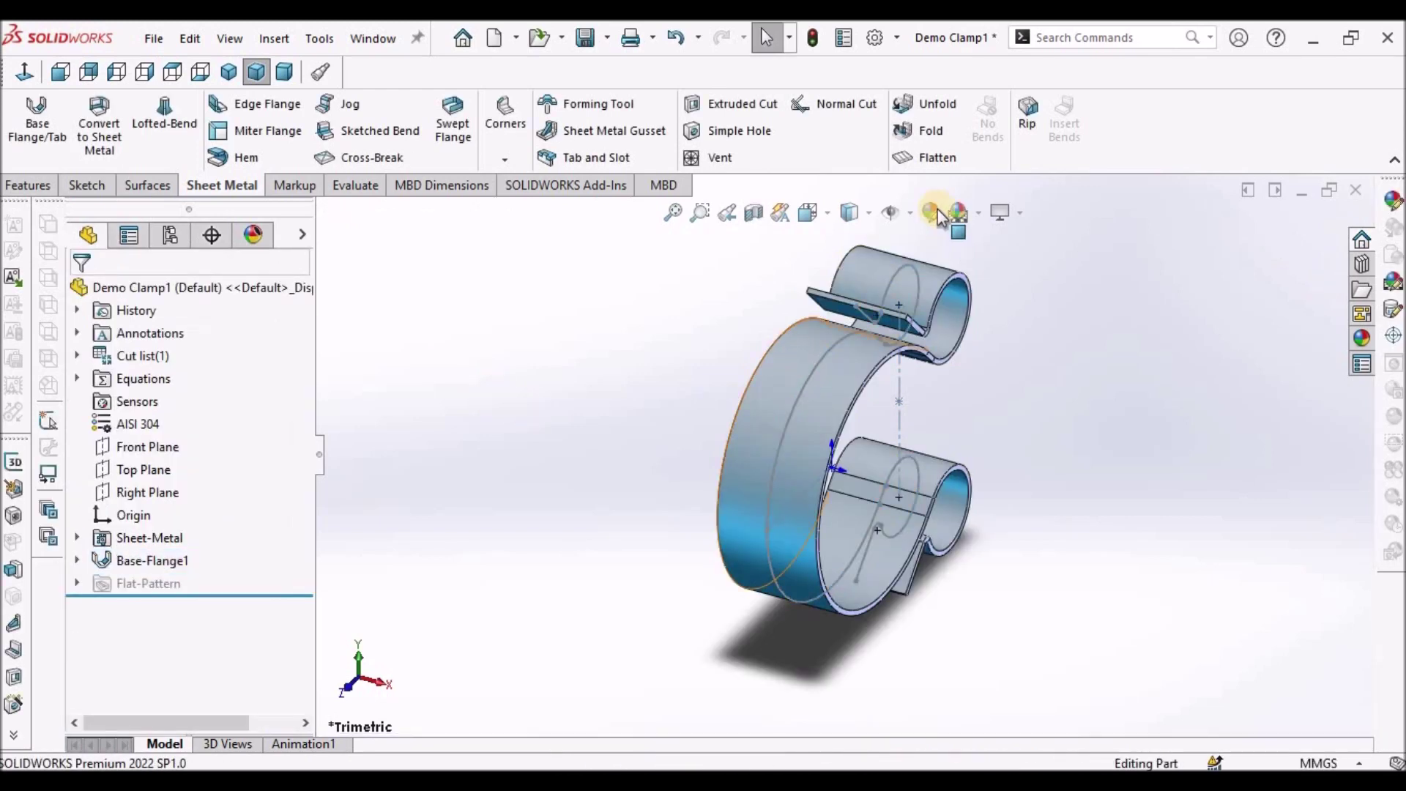
Step: Hide sketches, fix the ear tab face and unfold all collected bends
left_click(899, 214)
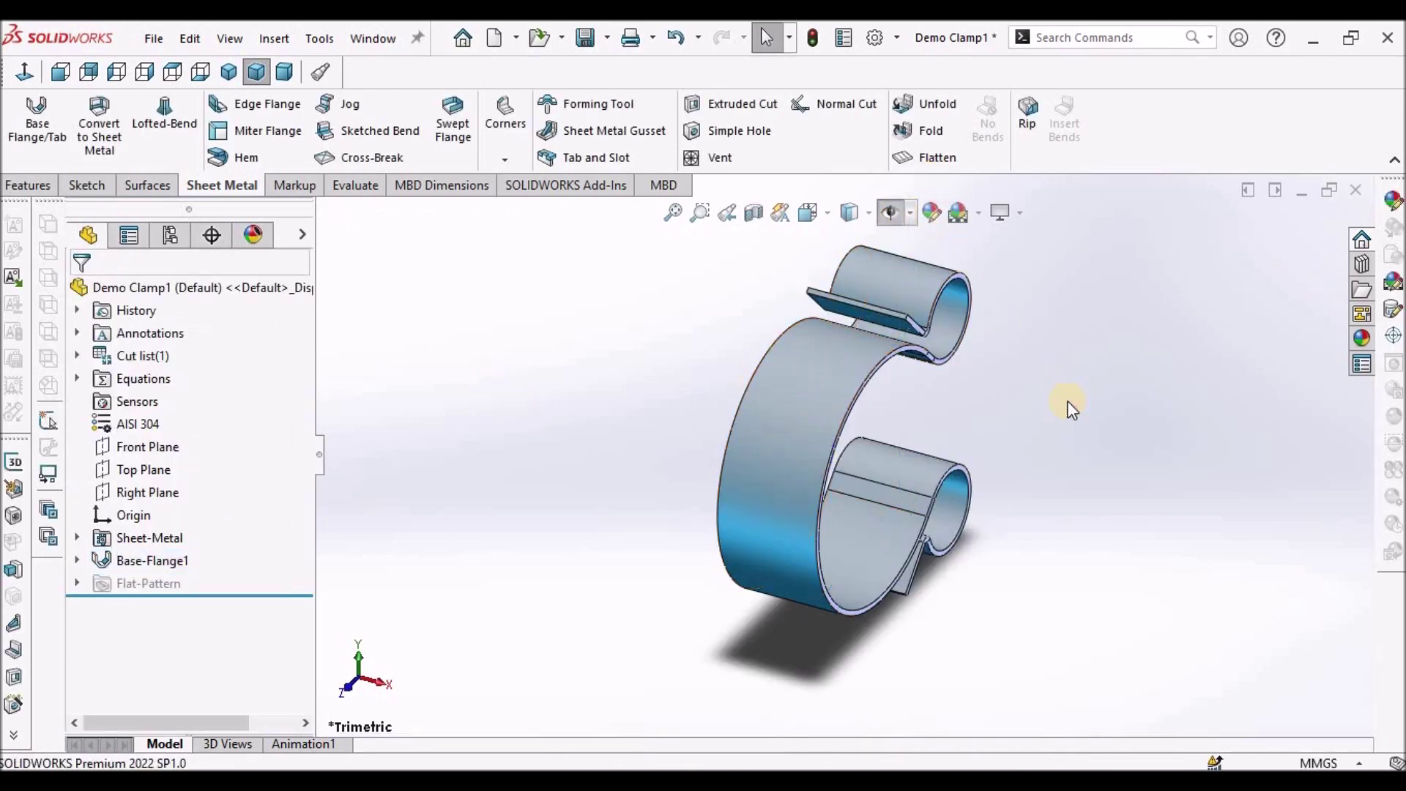
mouse_move(1068, 407)
middle_mouse_down()
mouse_move(1056, 283)
mouse_move(964, 442)
mouse_move(904, 424)
mouse_move(763, 323)
middle_mouse_up()
left_click(758, 315)
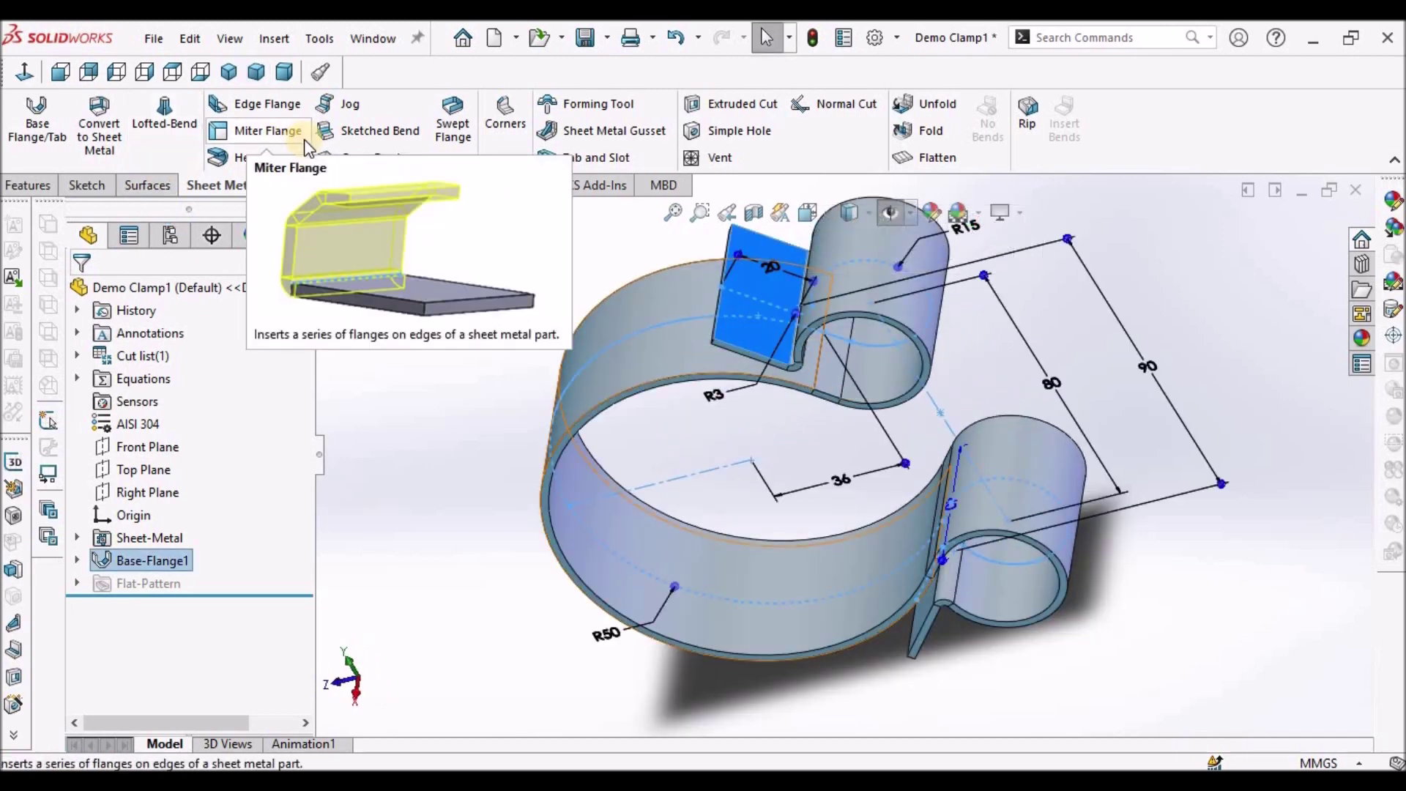
left_click(924, 106)
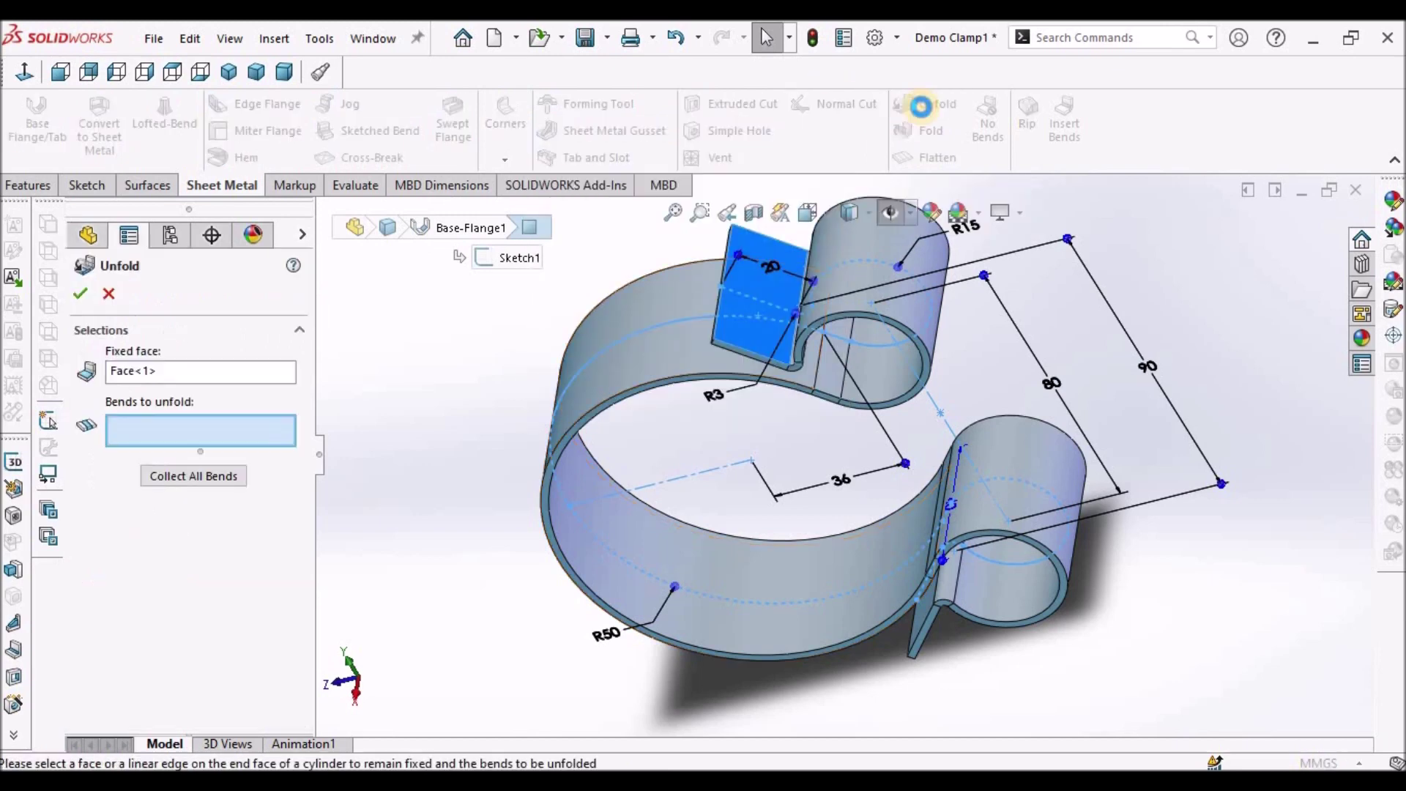
left_click(223, 480)
right_click(487, 308)
middle_click_drag(894, 402, 654, 736)
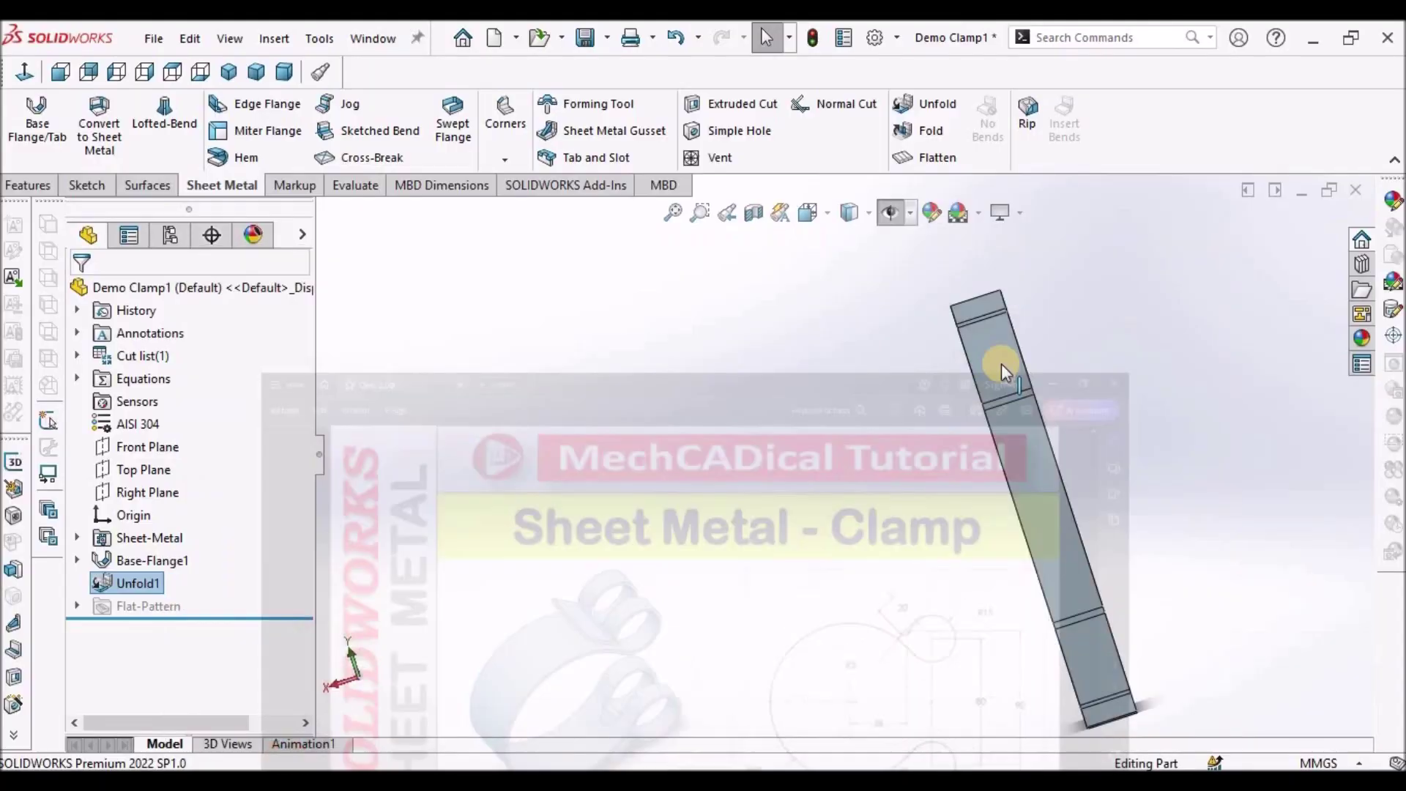
left_click(996, 380)
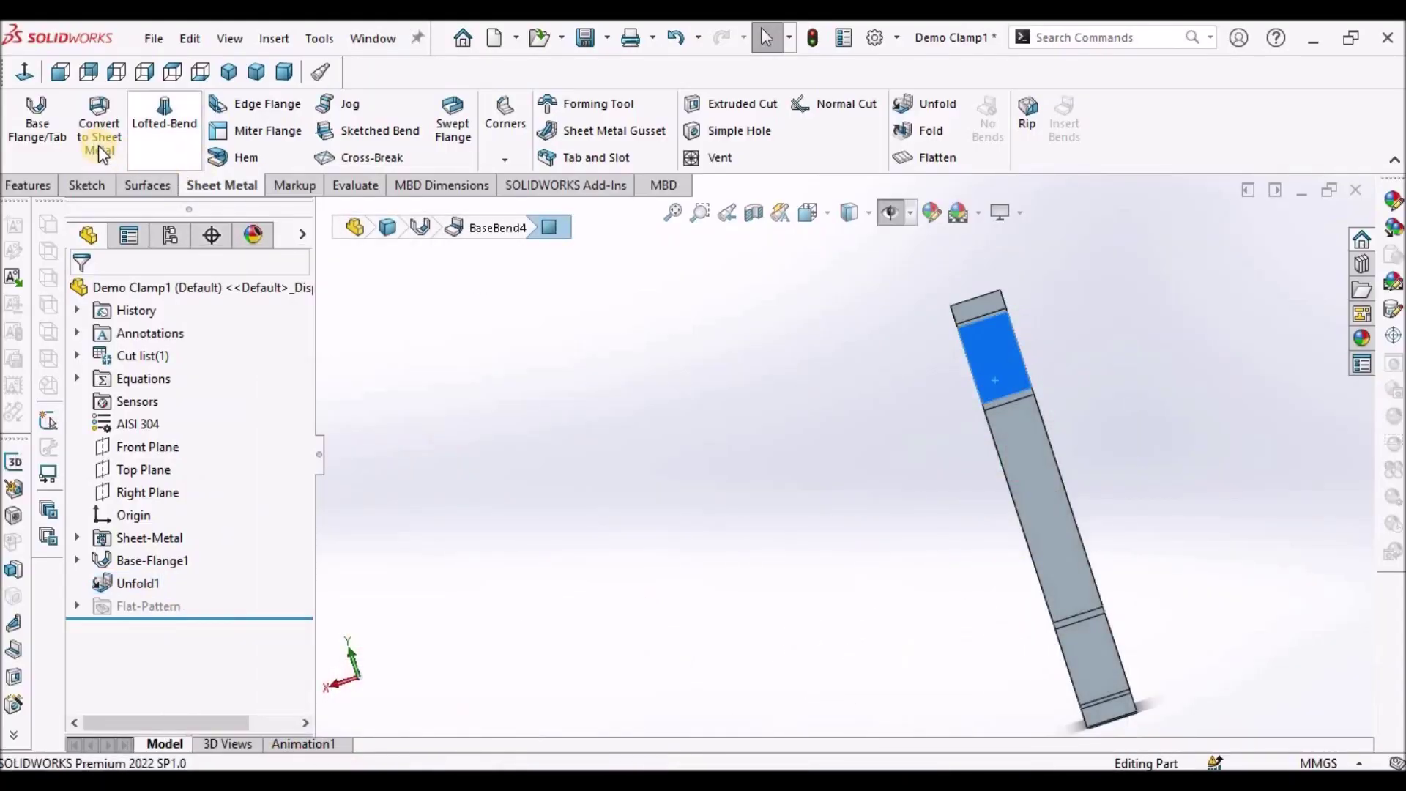
Step: Start a new sketch on the flattened strip face
left_click(87, 185)
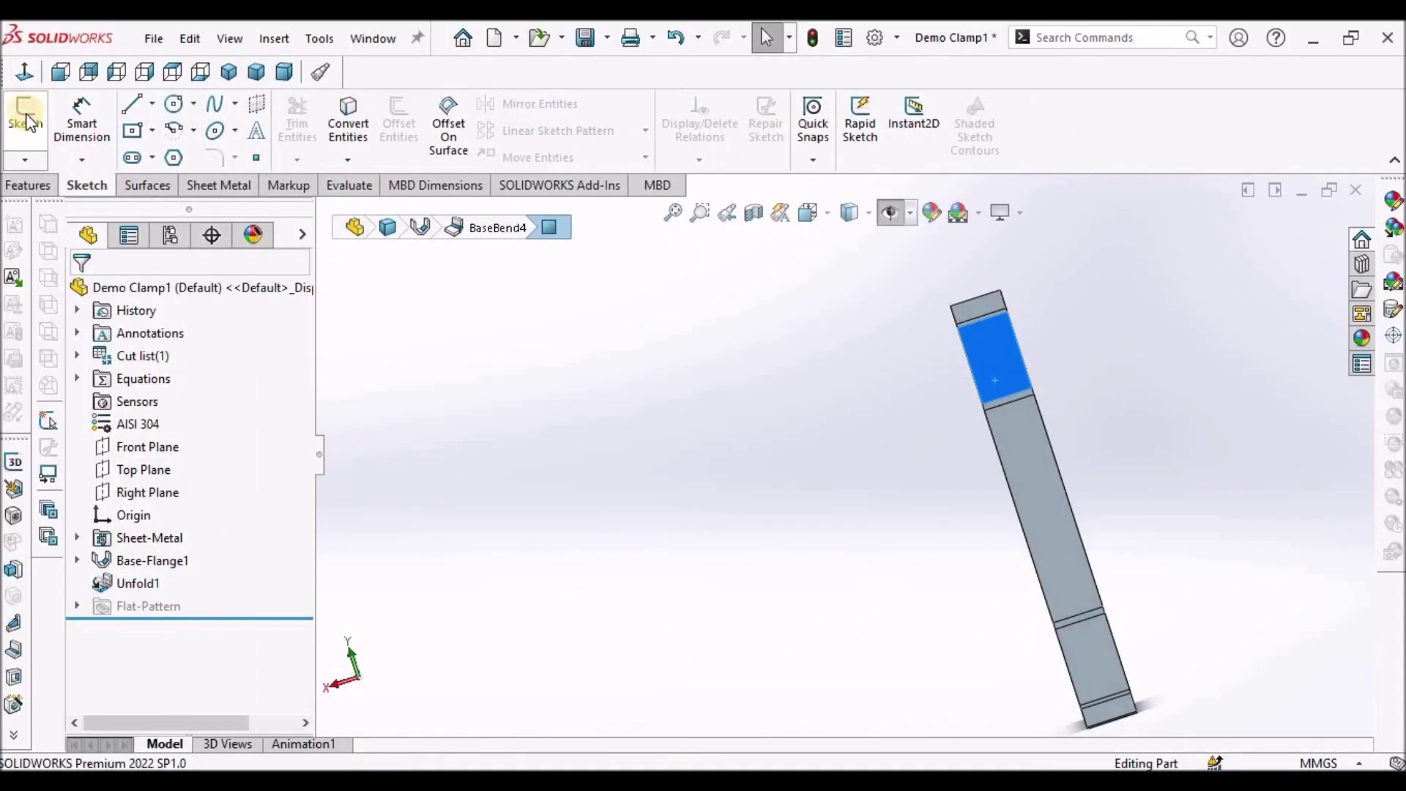
left_click(25, 116)
left_click(790, 415)
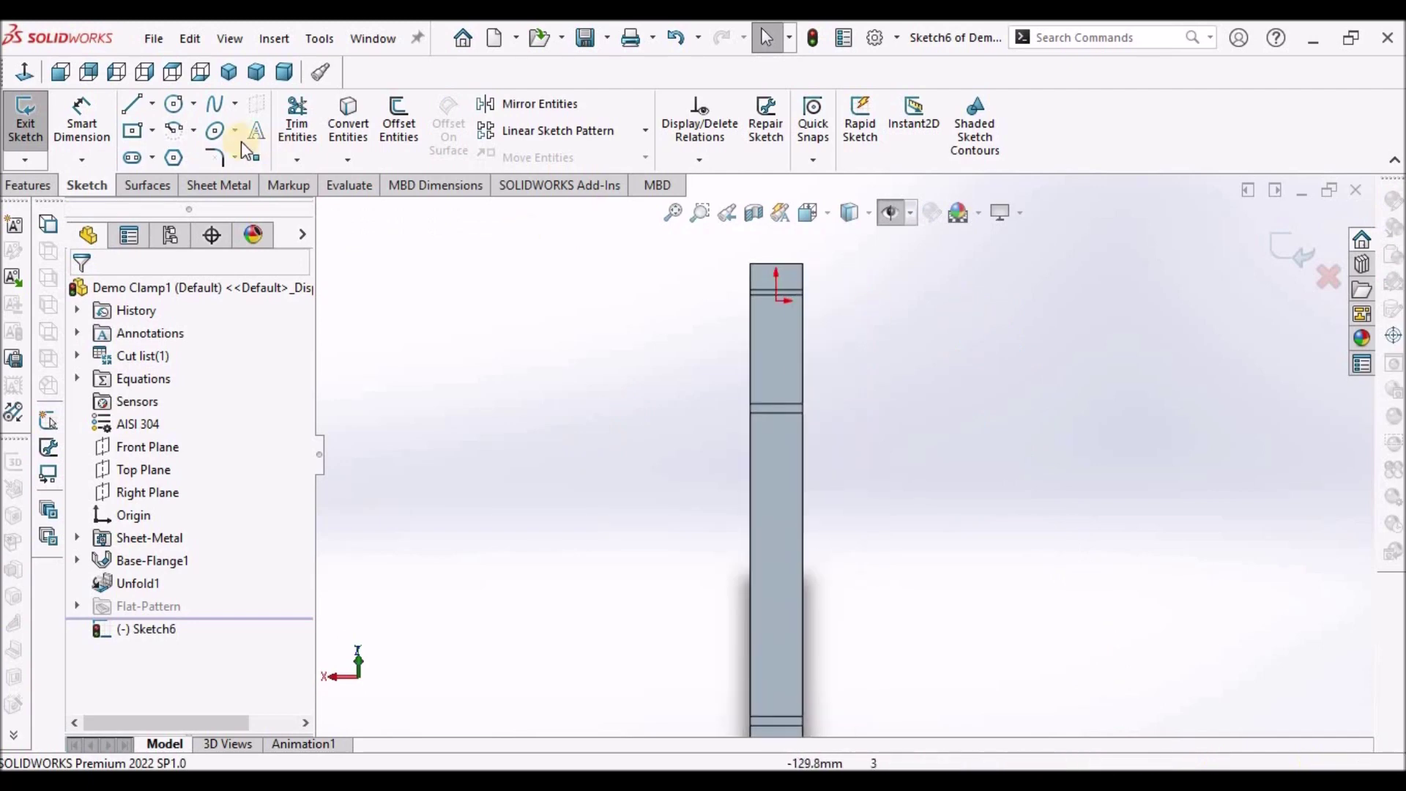
Step: Draw a straight slot outline near the top end of the strip
left_click(152, 157)
left_click(176, 192)
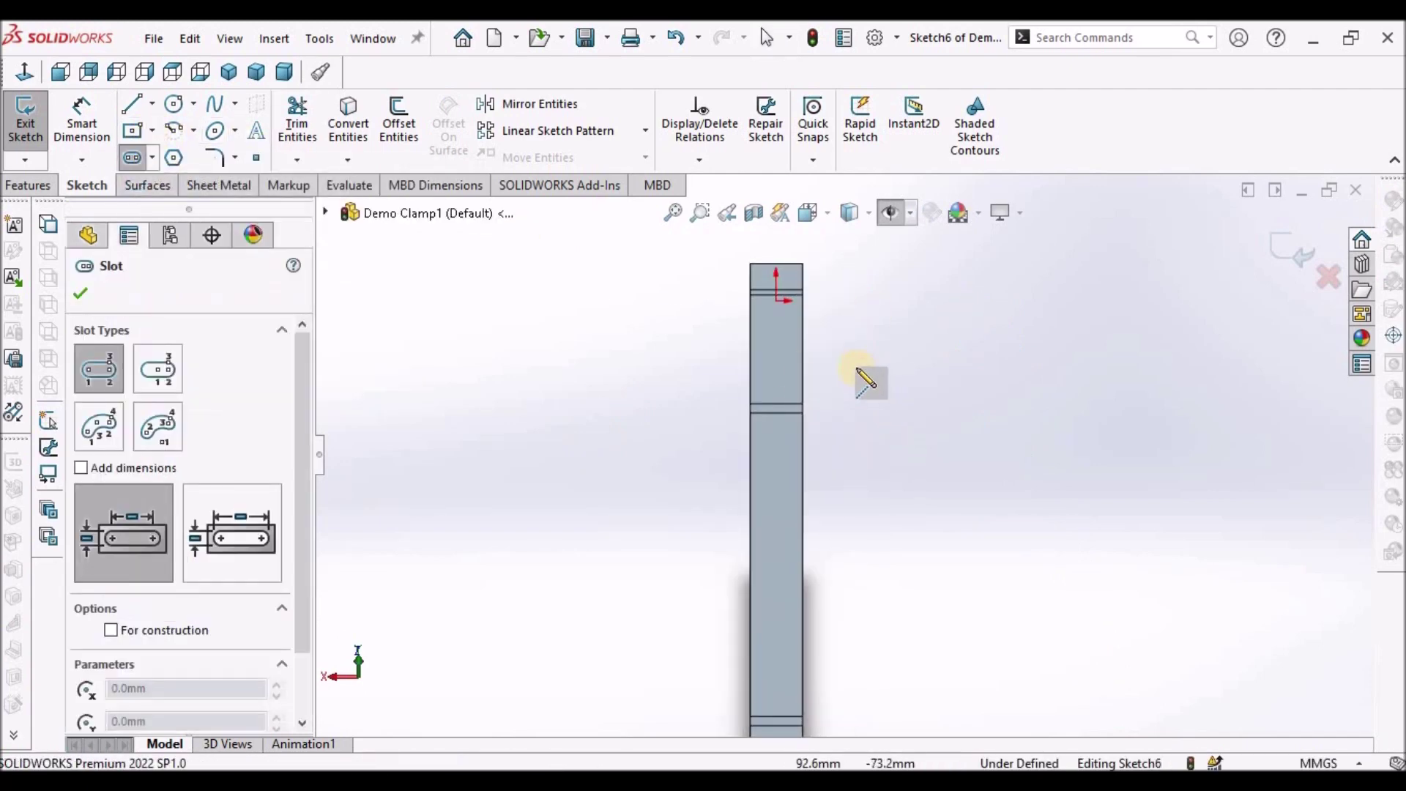
scroll(854, 377, "down", 3)
left_click(681, 253)
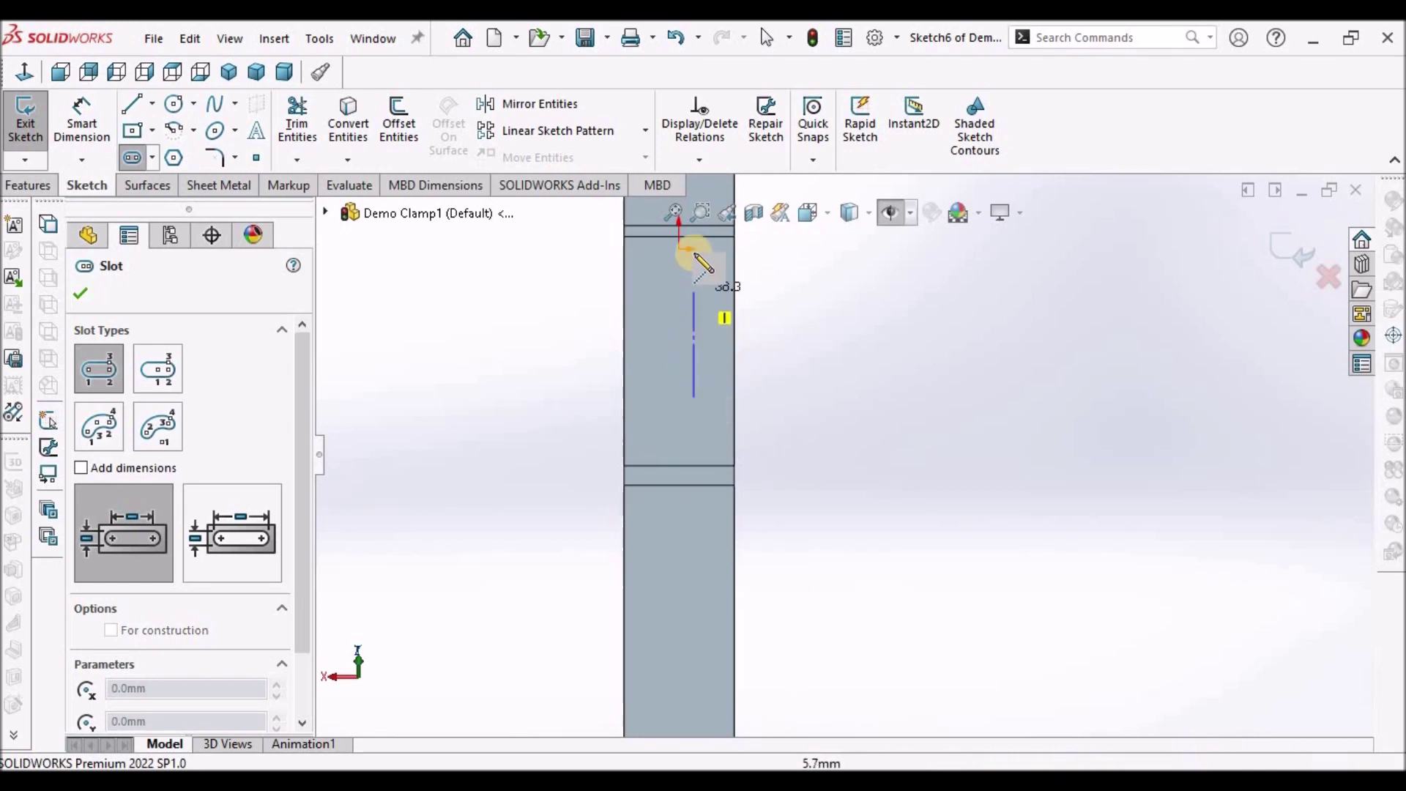
scroll(733, 344, "up", 2)
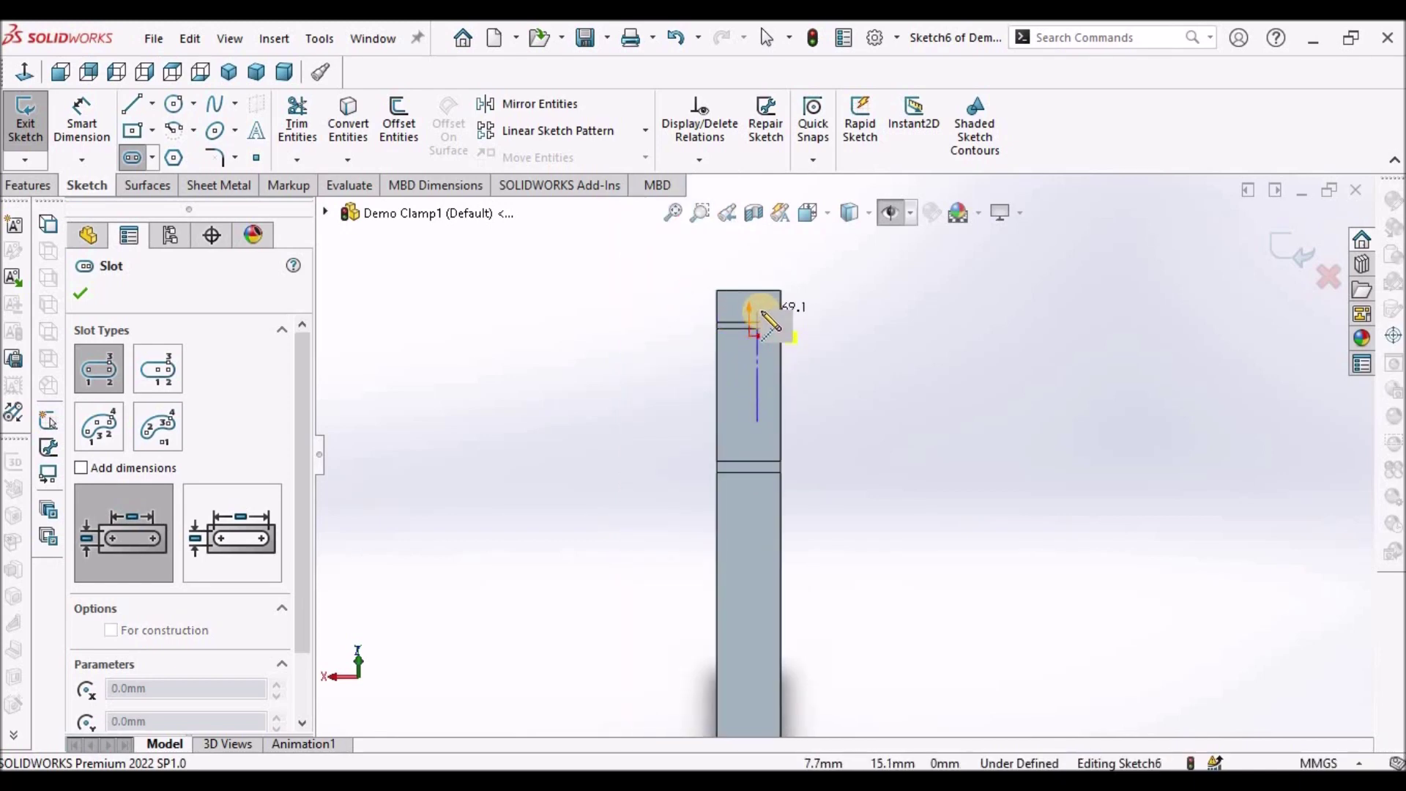
left_click(759, 311)
left_click(772, 392)
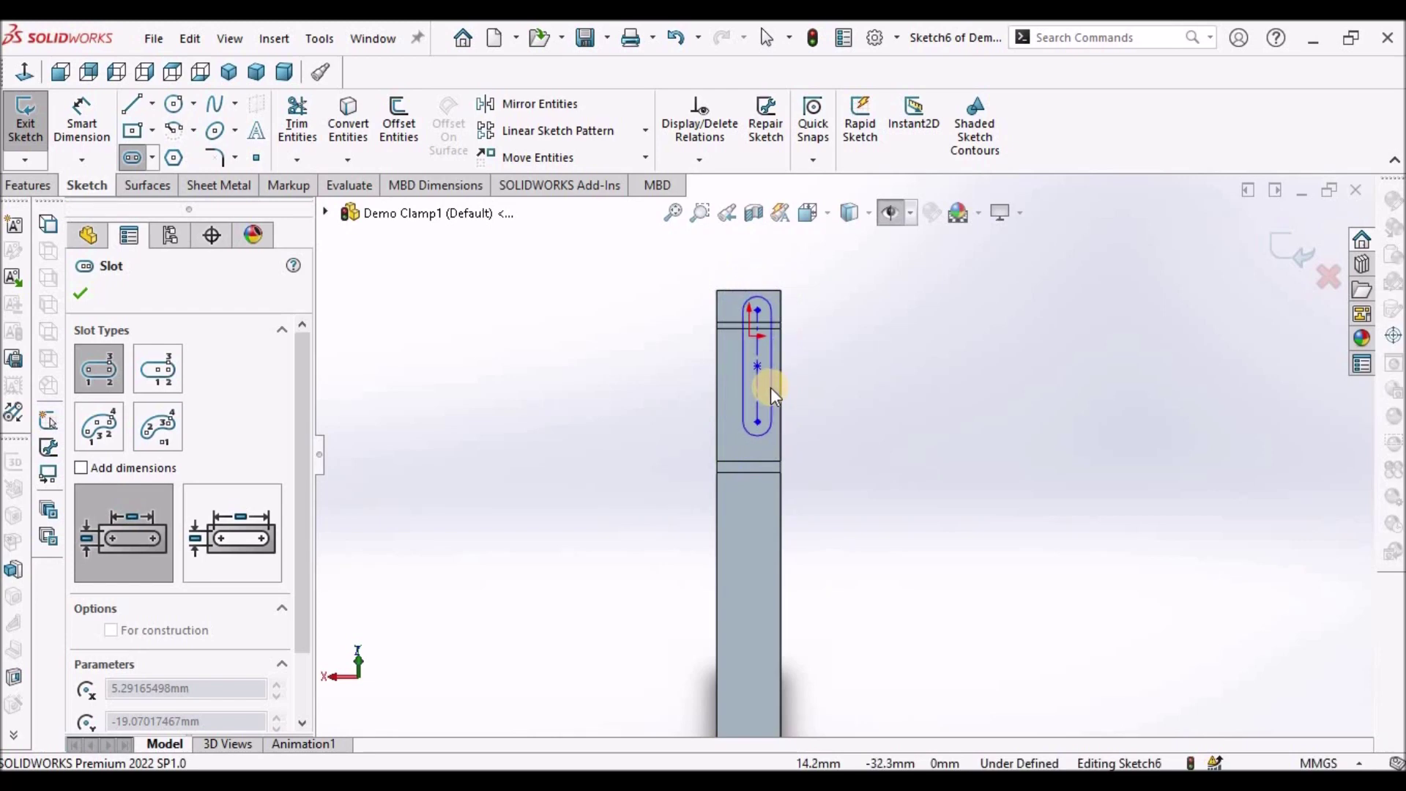
key("Escape")
scroll(727, 368, "down", 5)
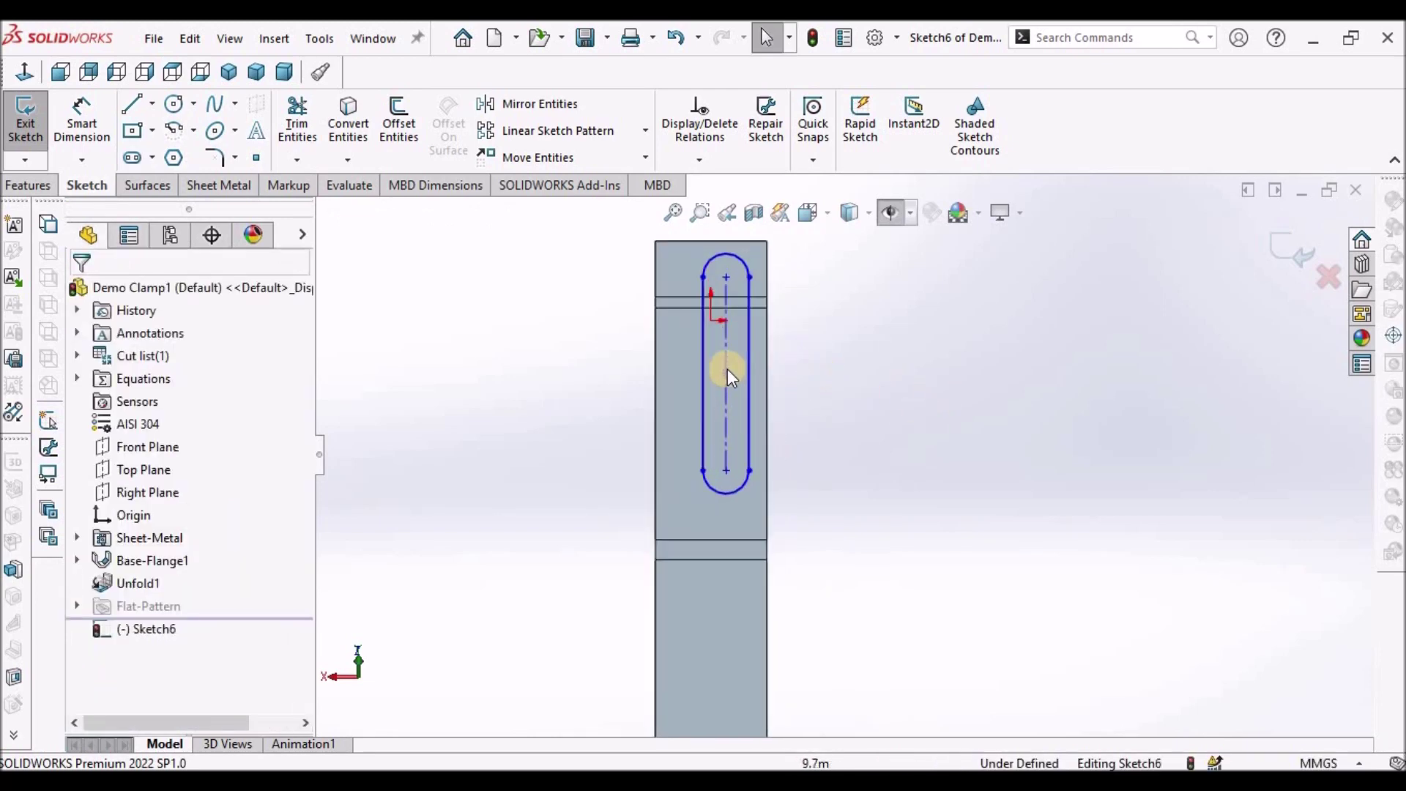
scroll(778, 348, "up", 4)
scroll(779, 322, "down", 2)
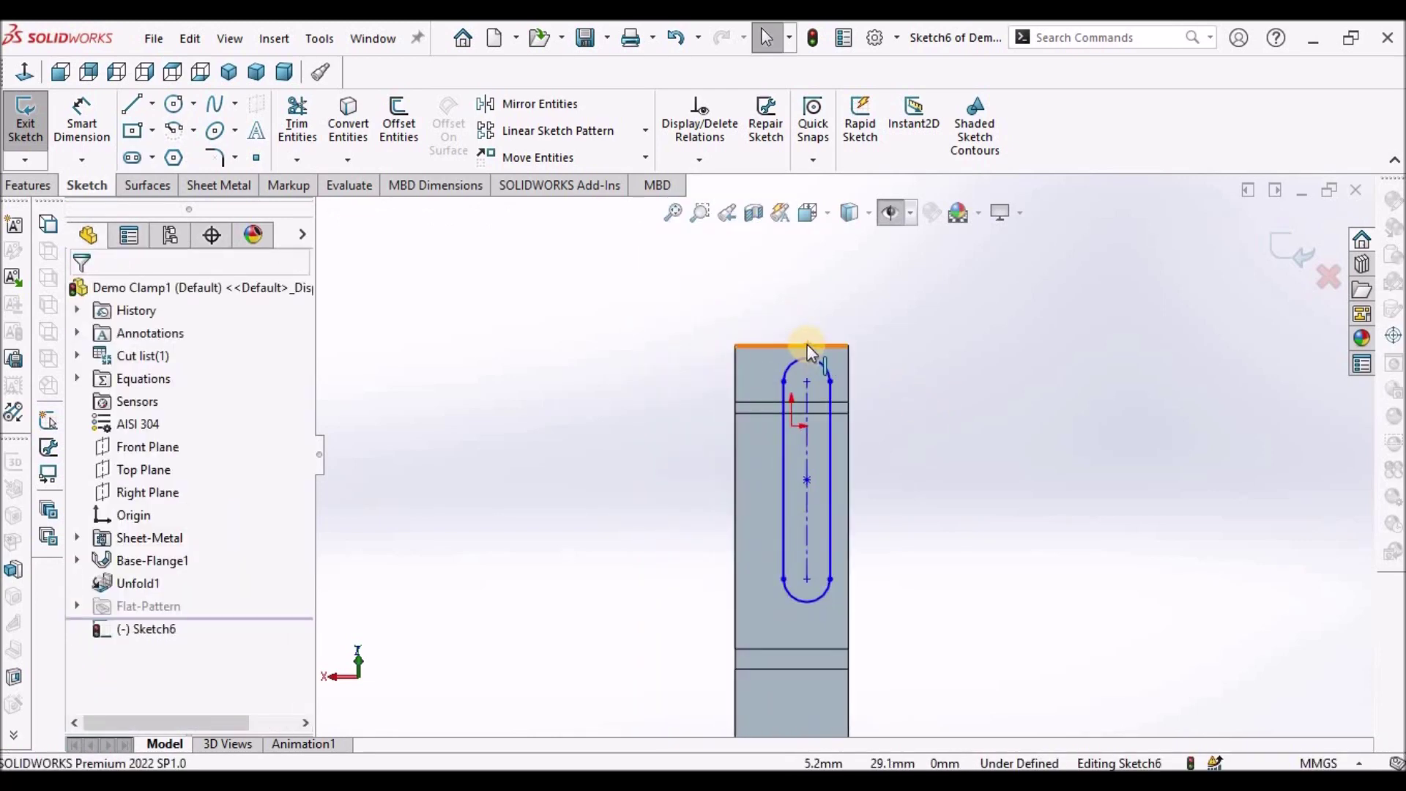
Step: Add a Vertical relation between the top edge midpoint and the slot centre
right_click(807, 344)
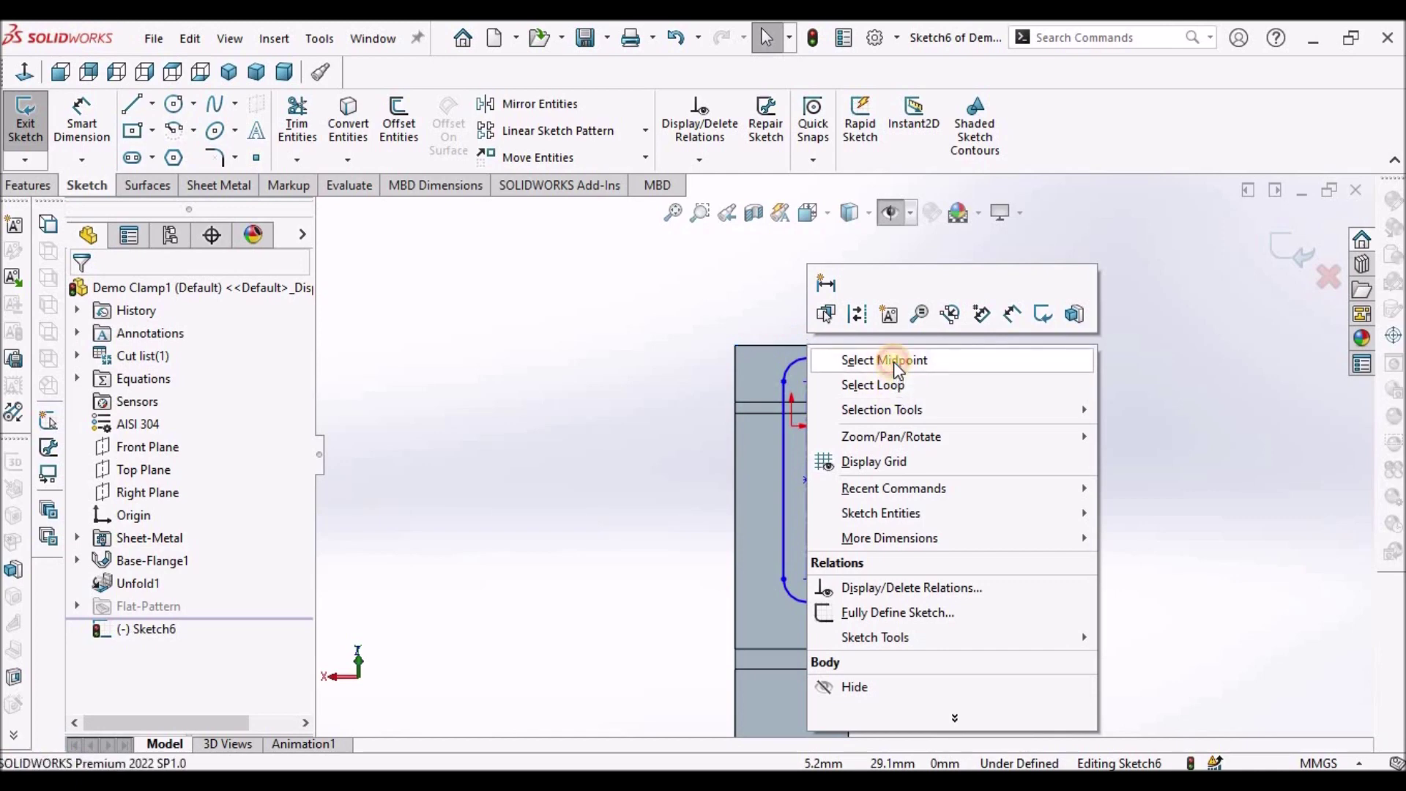
left_click(894, 362)
left_click(807, 480, "ctrl")
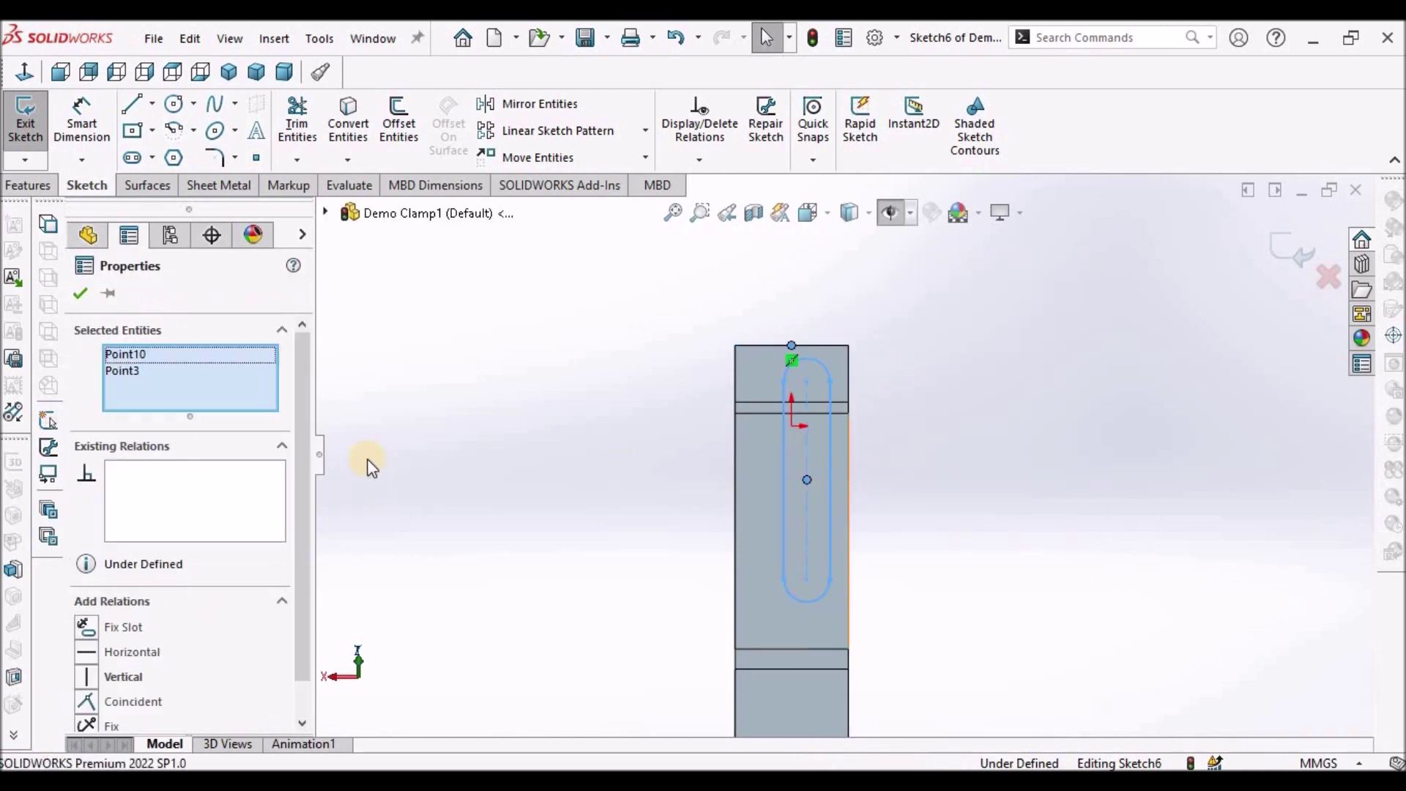
left_click(86, 677)
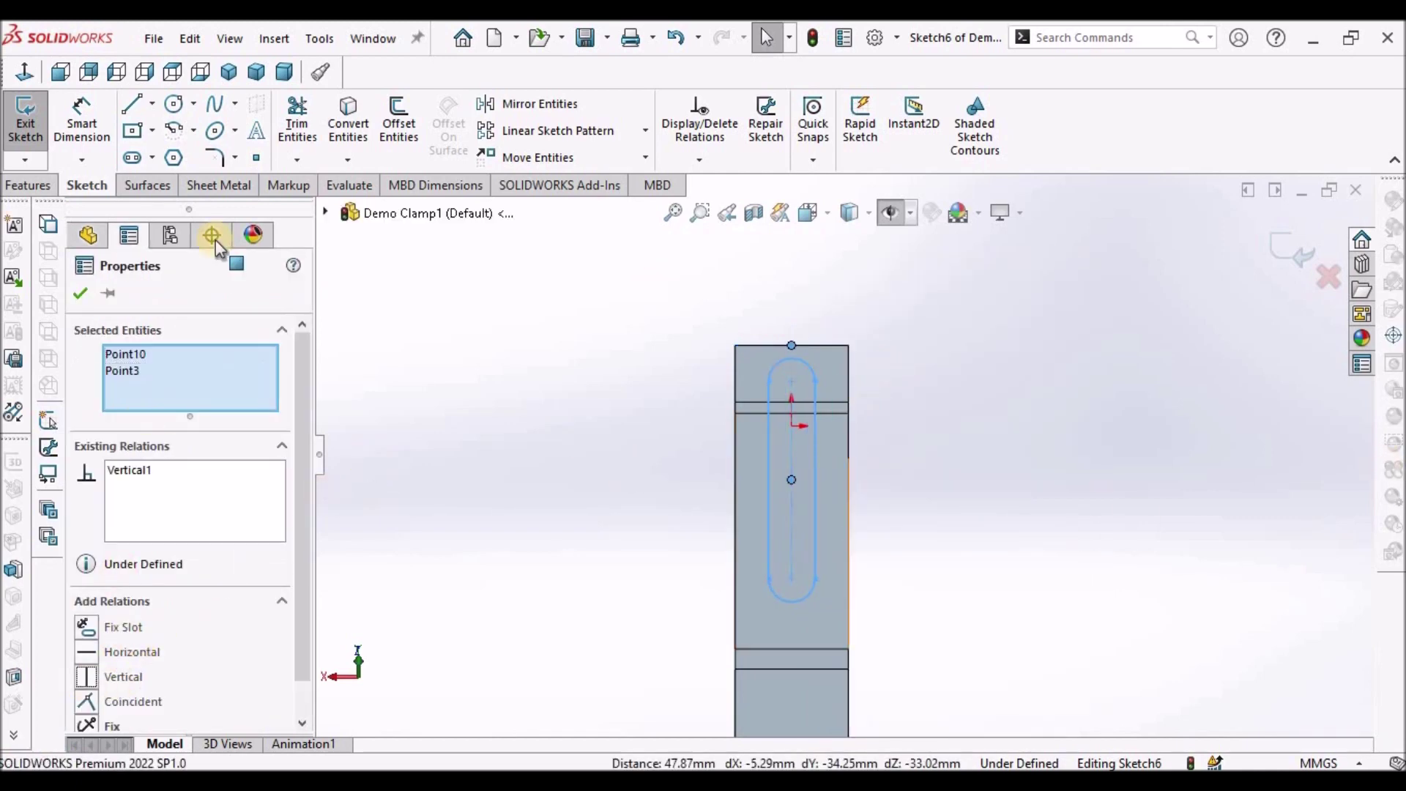
left_click(80, 293)
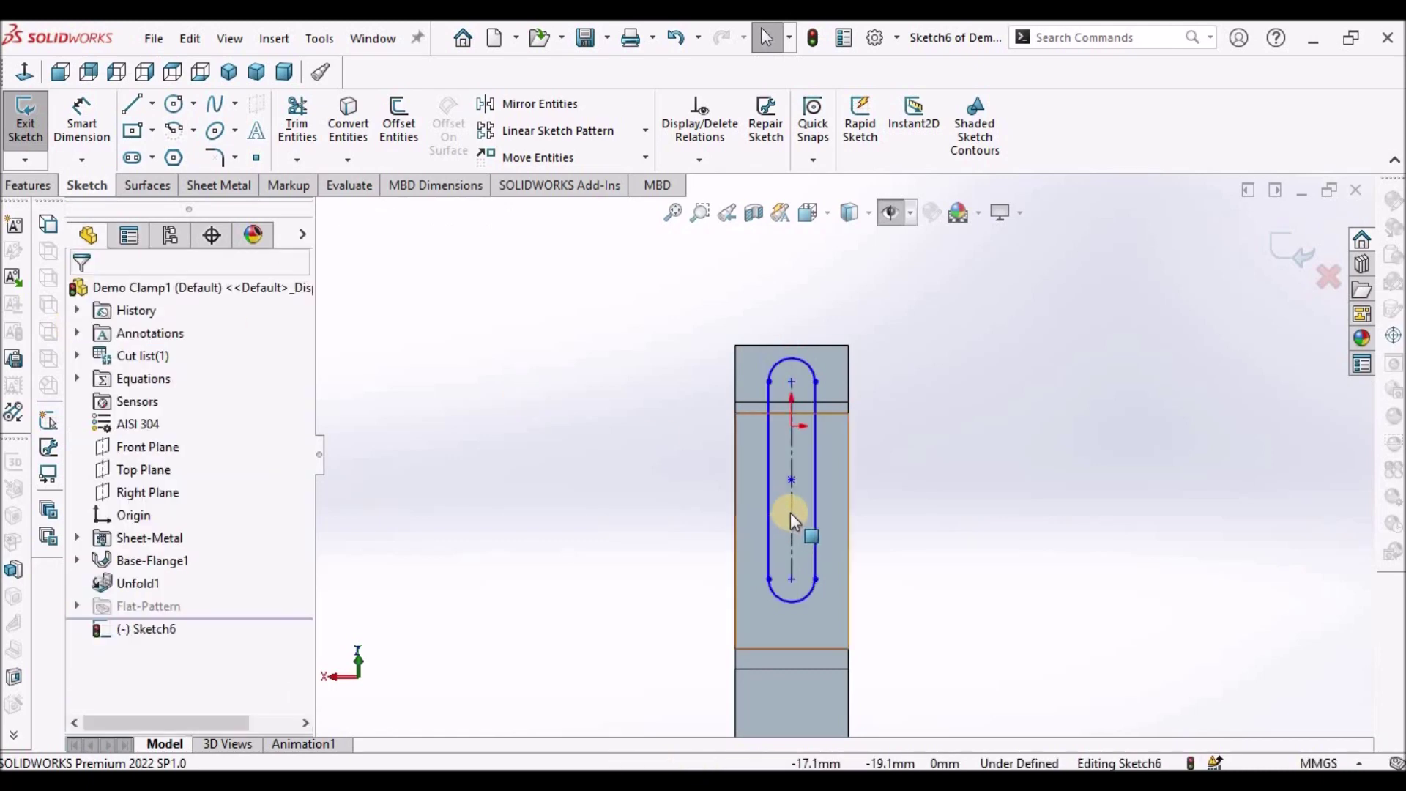
scroll(795, 524, "down", 3)
Step: Dimension the slot length between its arc centres to 90
left_click(81, 118)
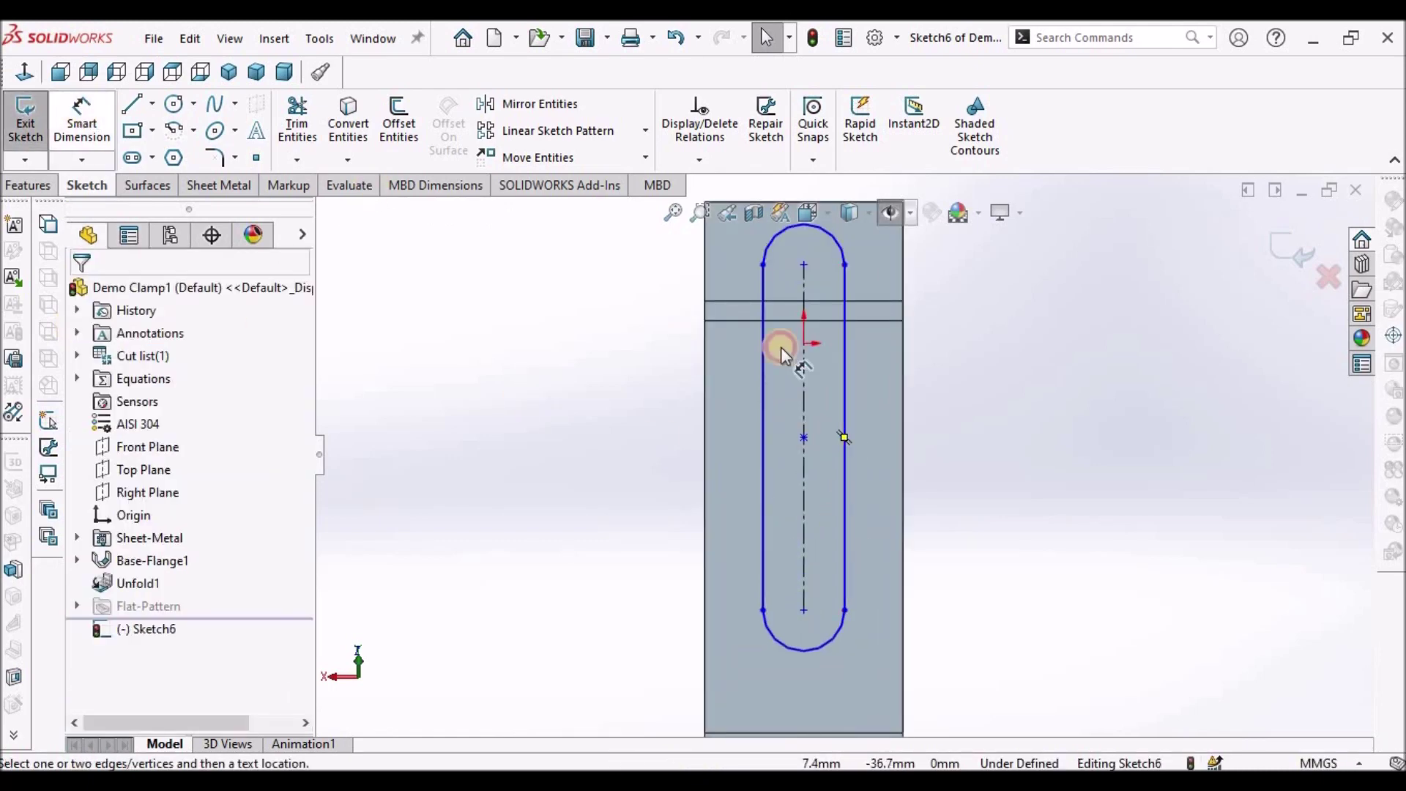
scroll(879, 399, "up", 3)
scroll(945, 453, "down", 1)
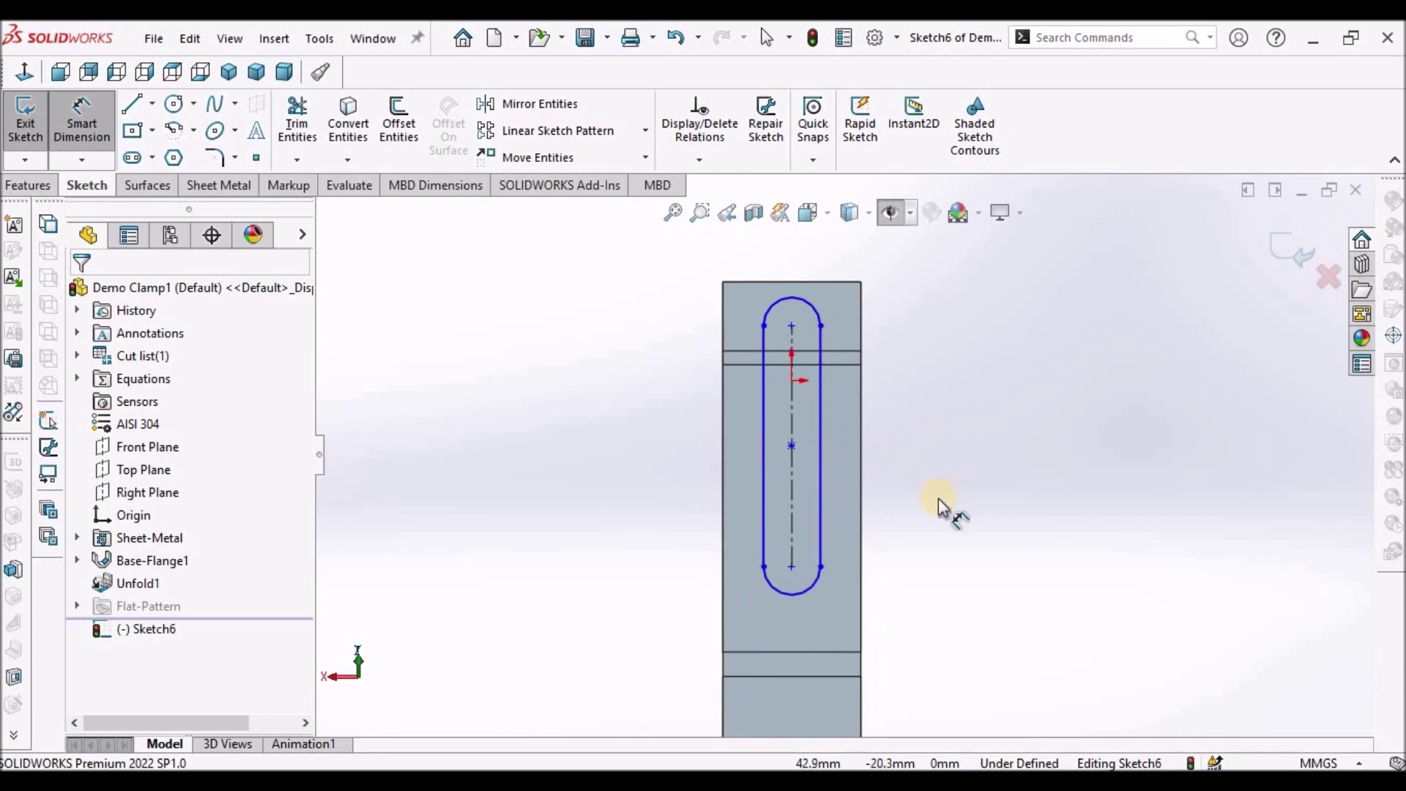
left_click(799, 477)
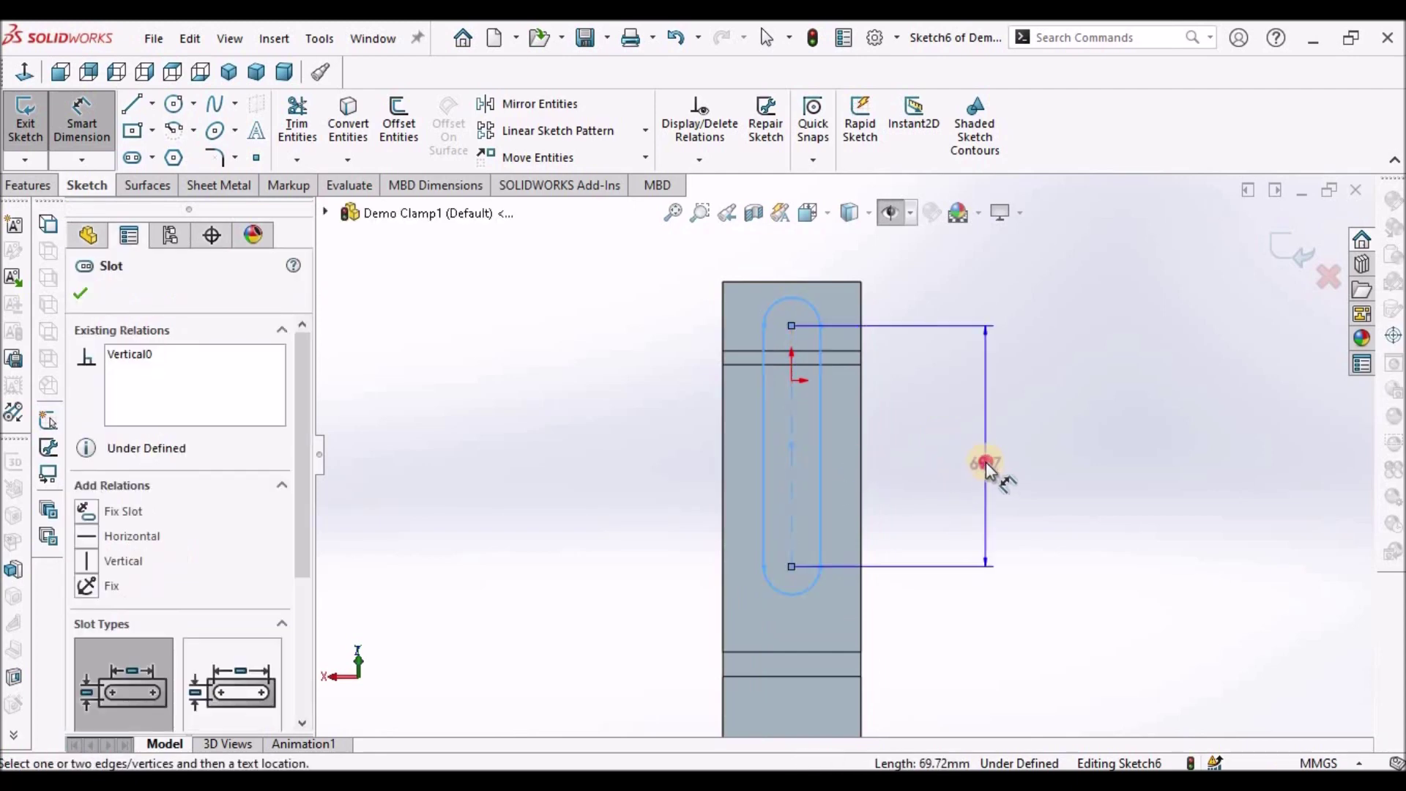
left_click(985, 464)
type("90")
key("Return")
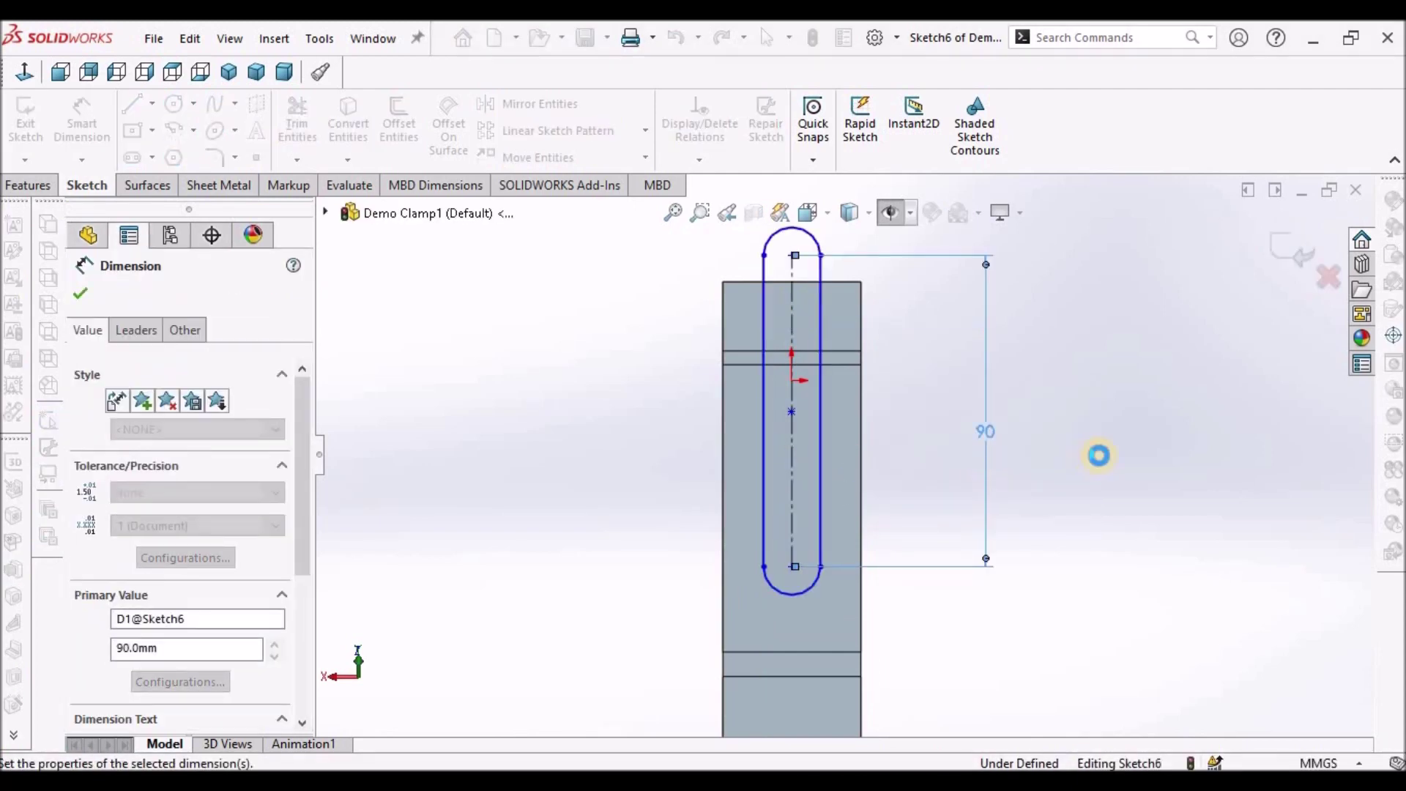
scroll(1131, 442, "up", 3)
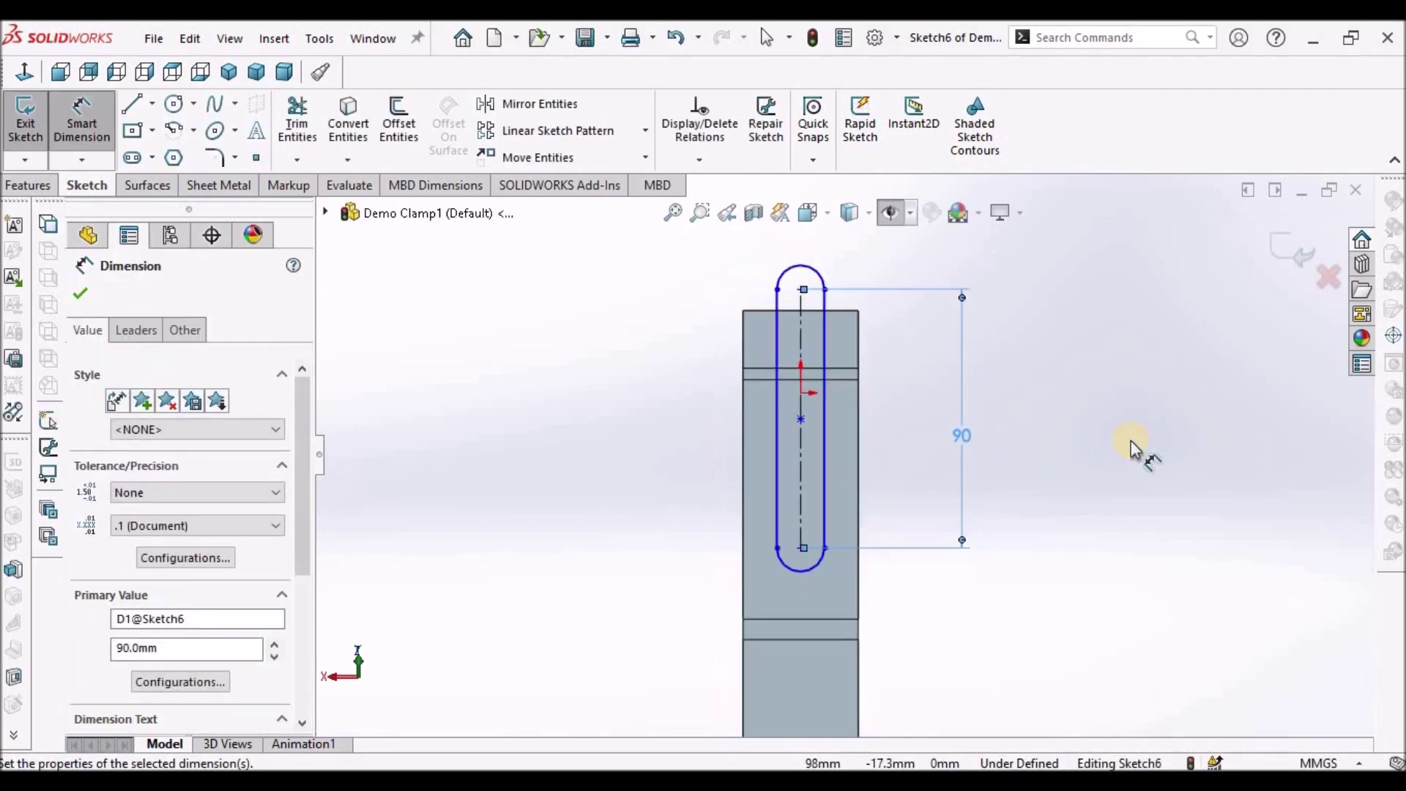
right_click(1091, 416)
key("Escape")
left_click(1045, 493)
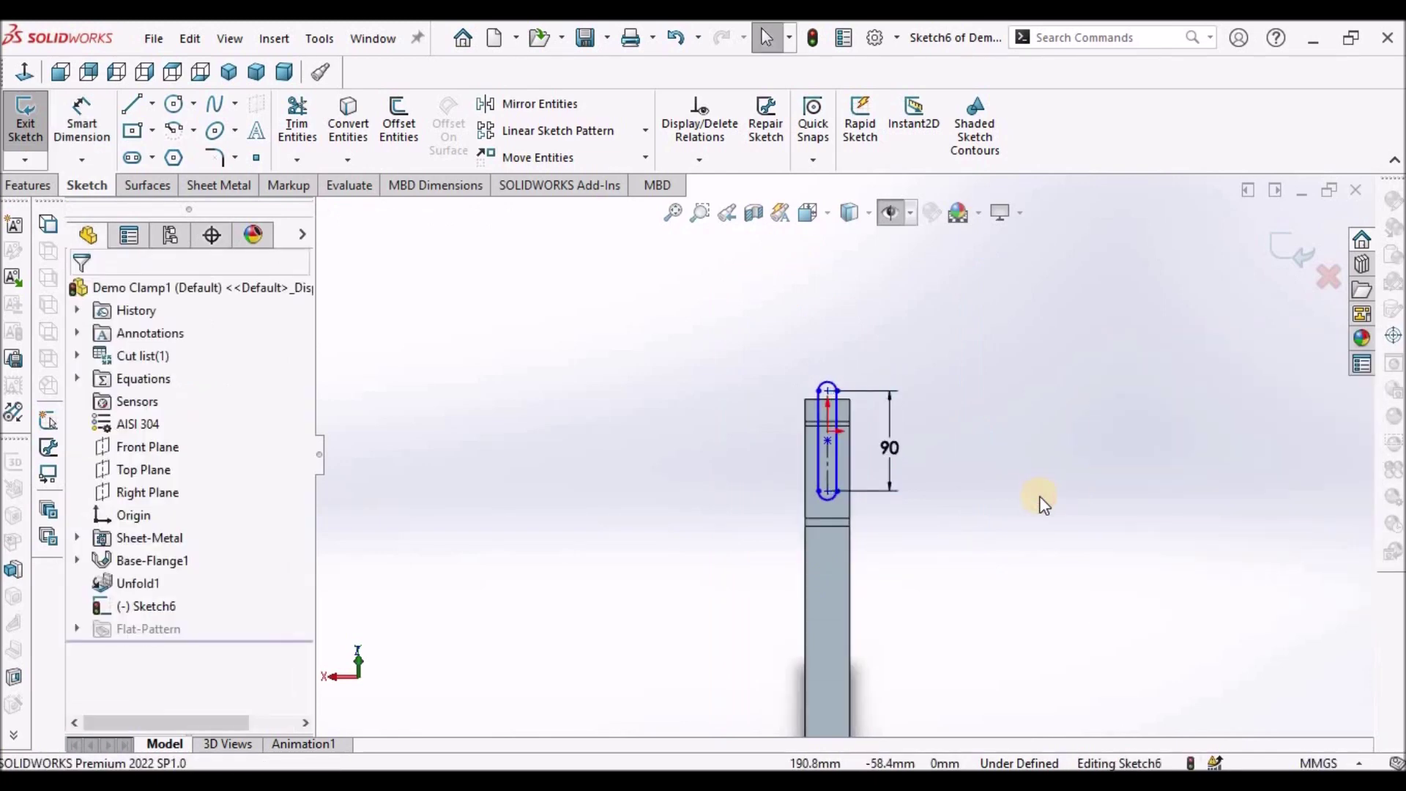
scroll(990, 494, "up", 2)
scroll(990, 494, "down", 1)
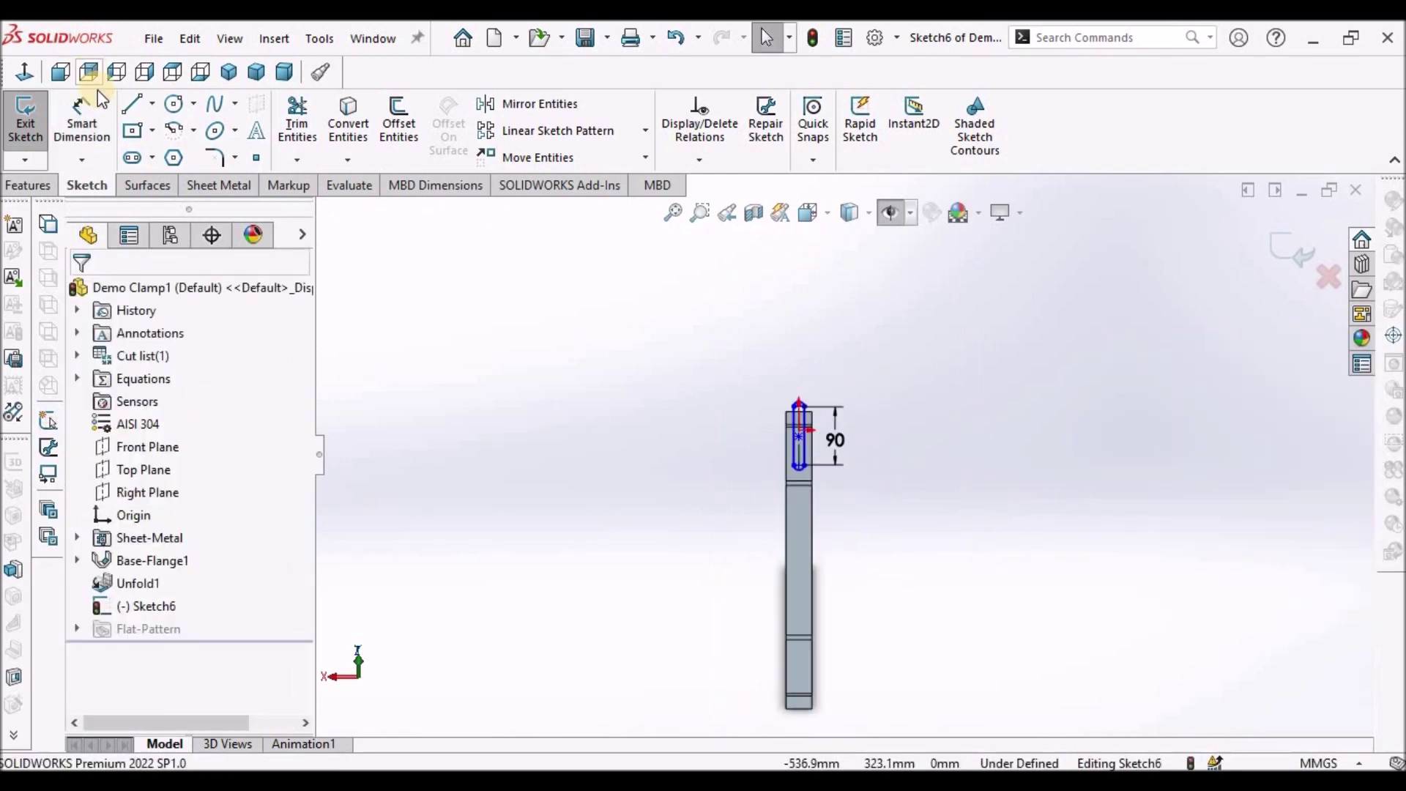
Step: Draw a horizontal construction centerline across the strip
left_click(150, 111)
left_click(166, 152)
scroll(659, 448, "down", 3)
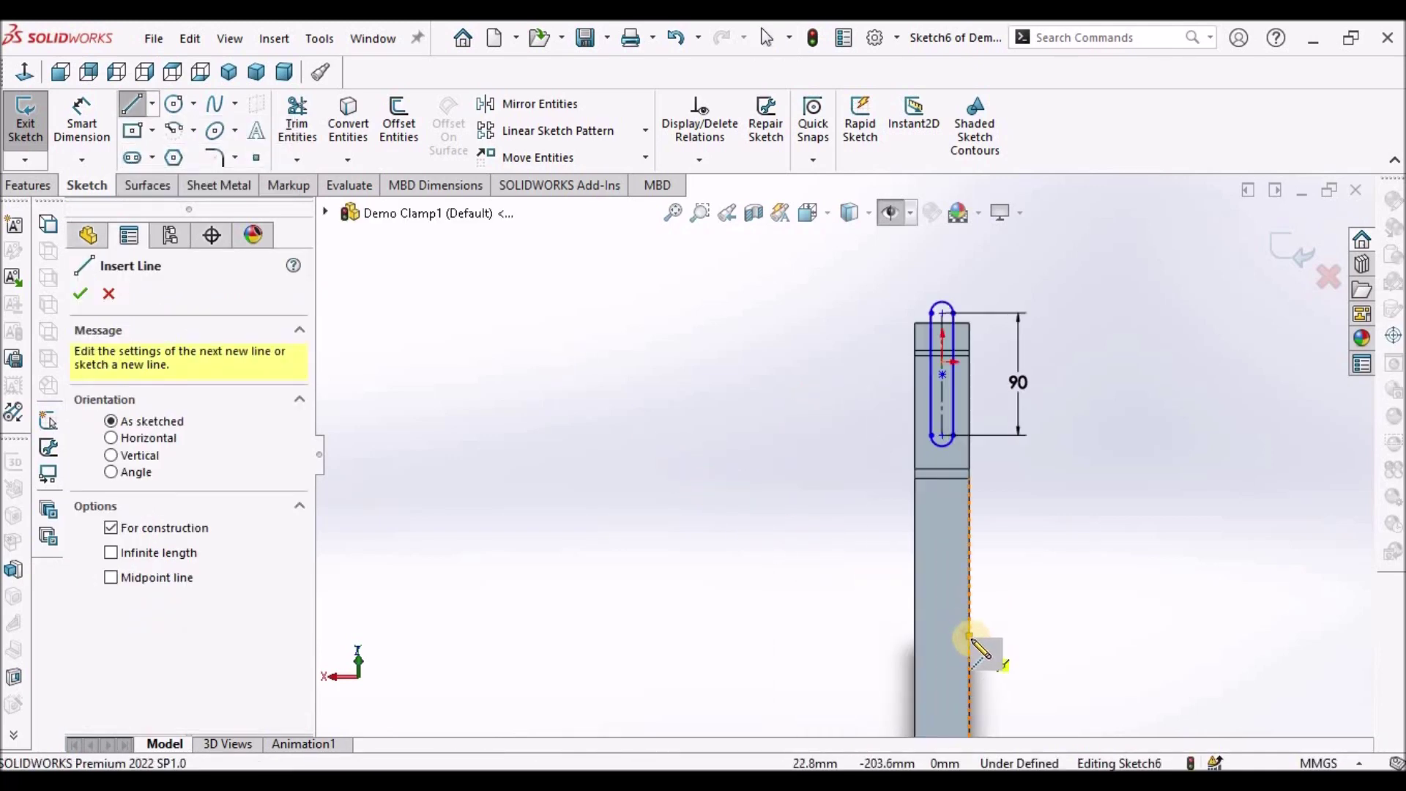
left_click(953, 636)
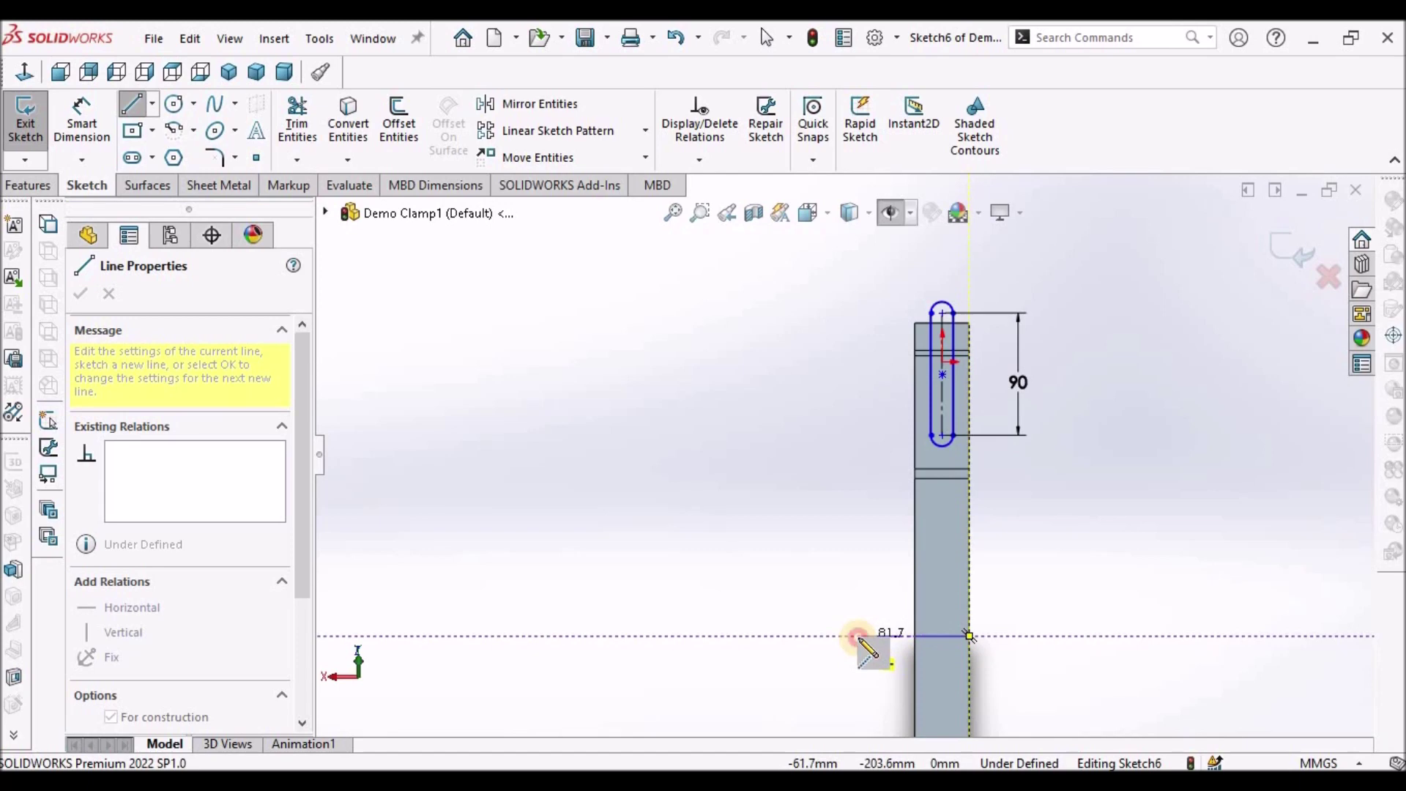
left_click(858, 635)
right_click(666, 508)
left_click(790, 502)
scroll(854, 464, "up", 3)
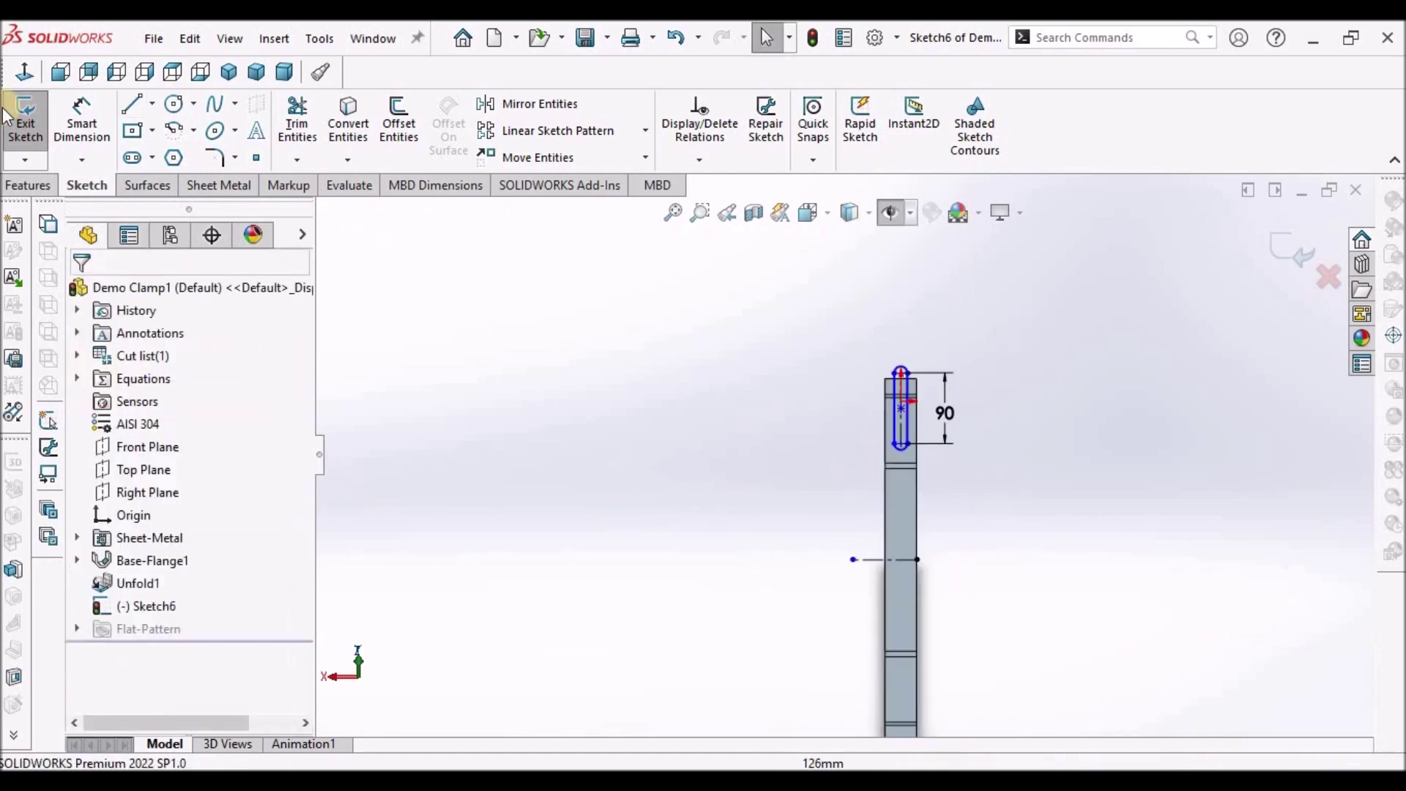
Step: Dimension the slot centre 310 from the centerline
left_click(81, 119)
mouse_move(920, 476)
middle_mouse_down("ctrl")
mouse_move(957, 534)
mouse_move(811, 520)
middle_mouse_up("ctrl")
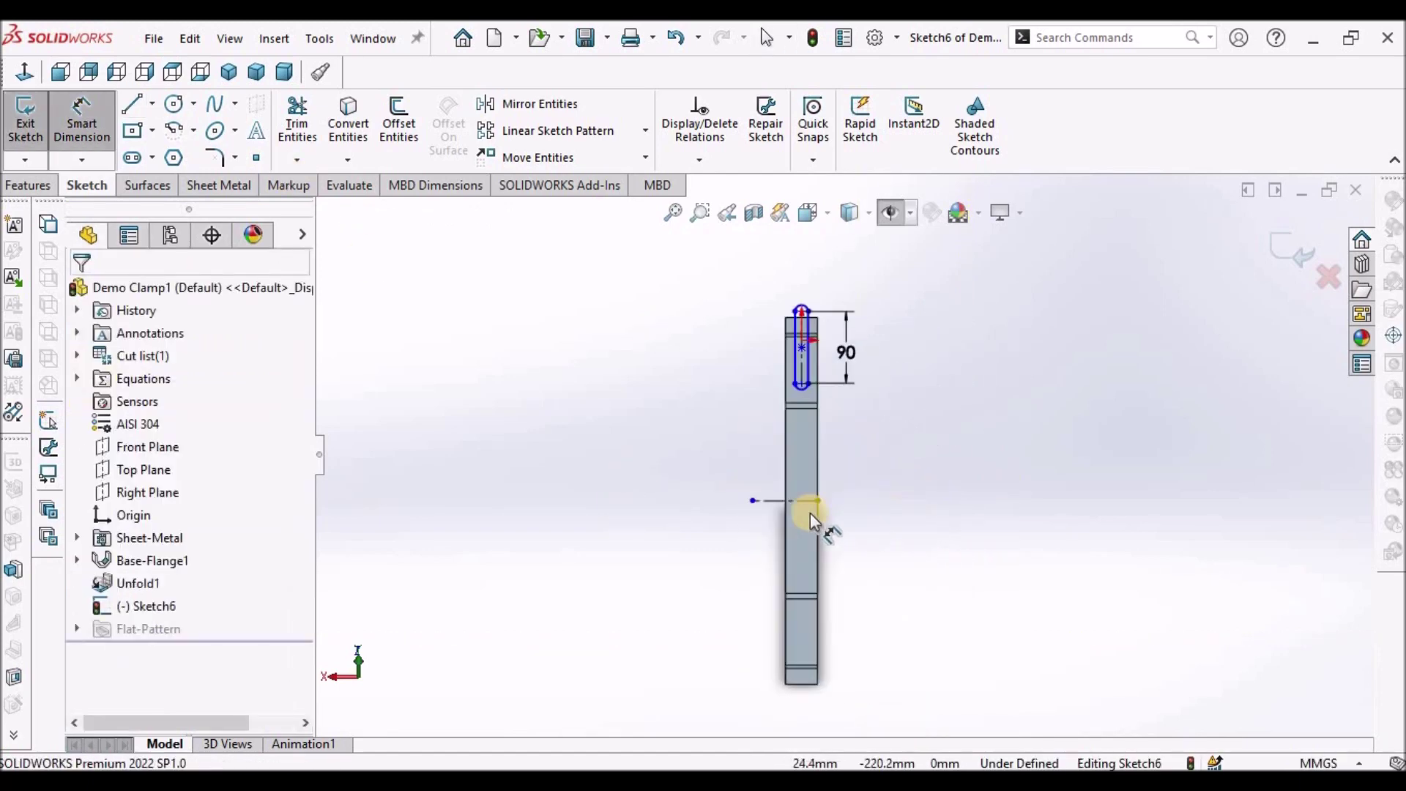
left_click(844, 364)
scroll(835, 366, "up", 2)
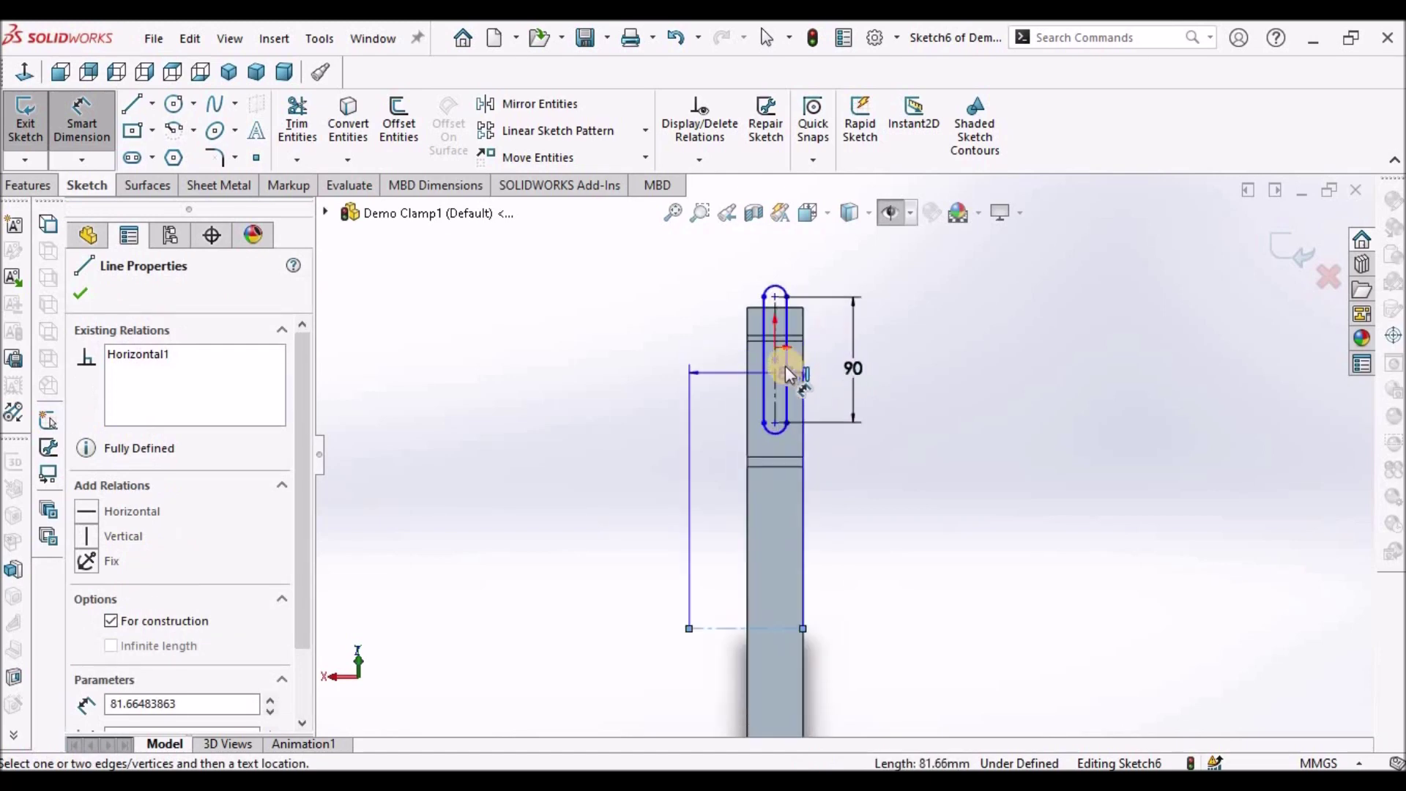
left_click(782, 370)
scroll(967, 596, "up", 3)
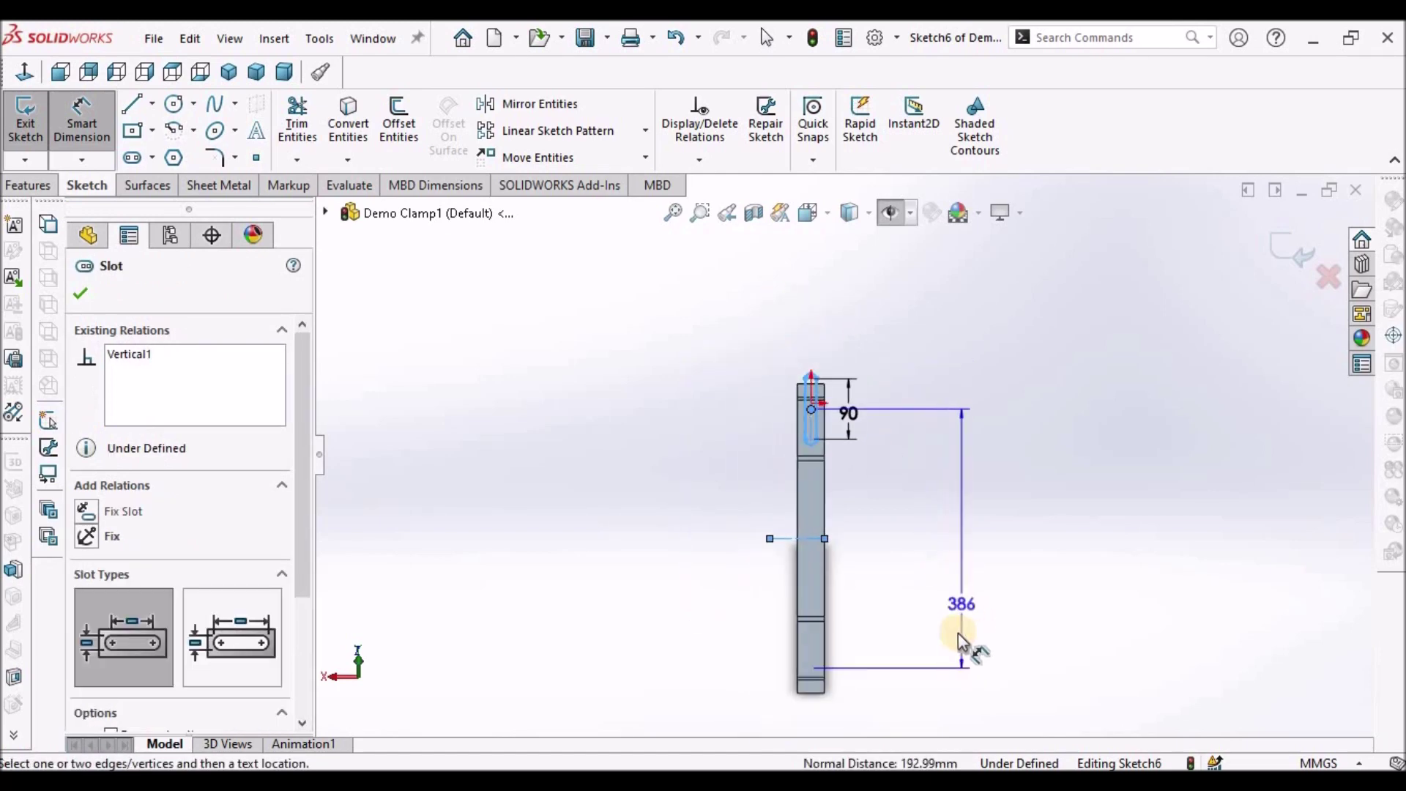
left_click(938, 573)
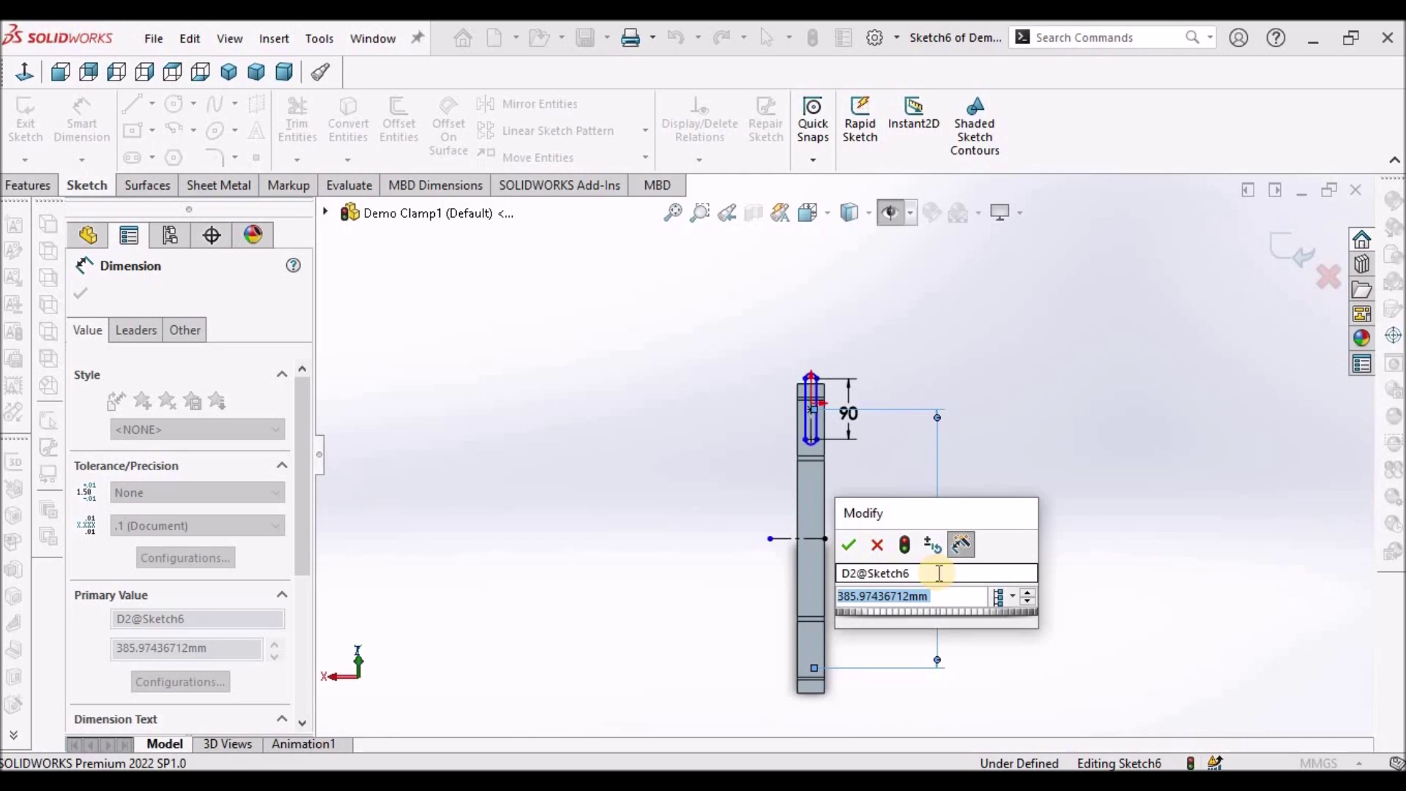
type("310")
key("Return")
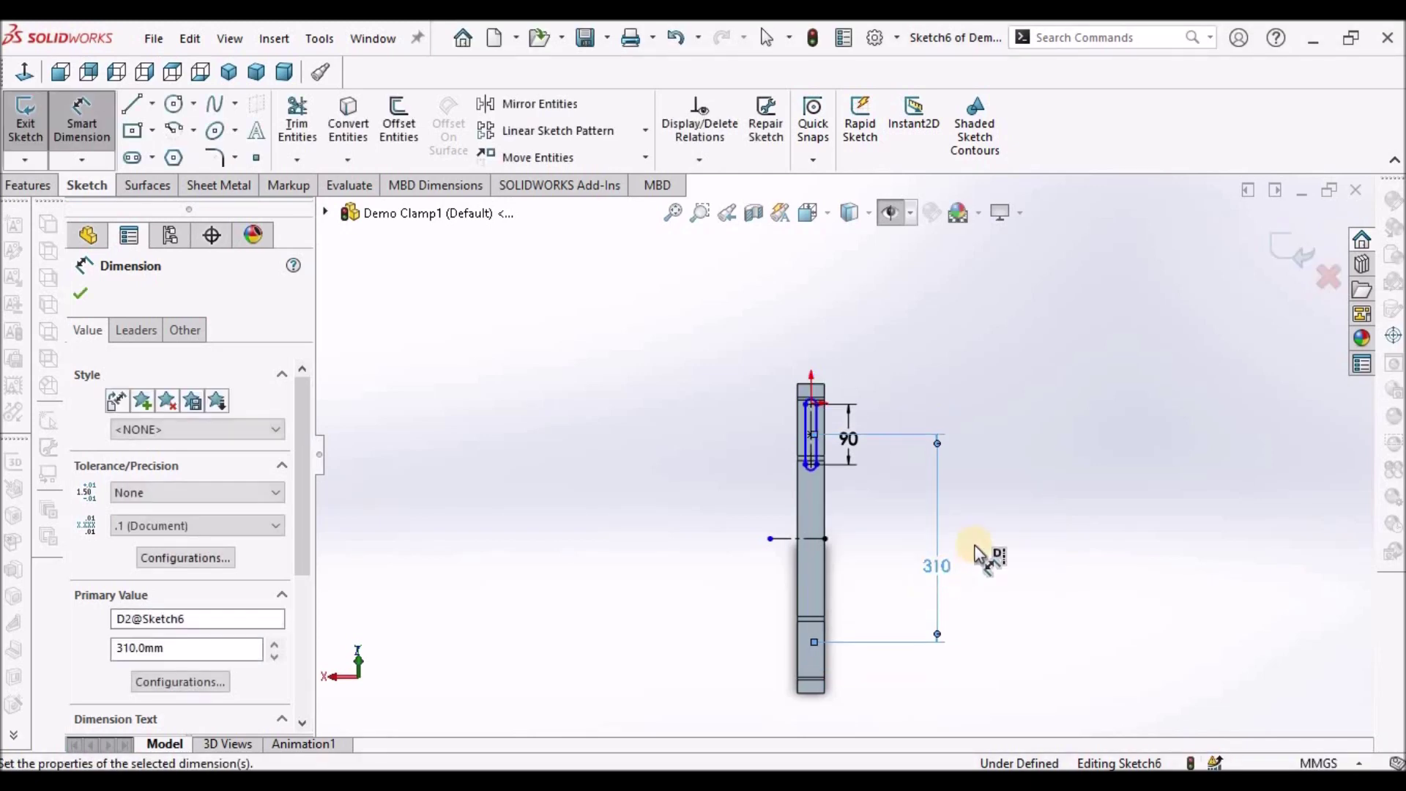
right_click(1053, 370)
left_click(1078, 437)
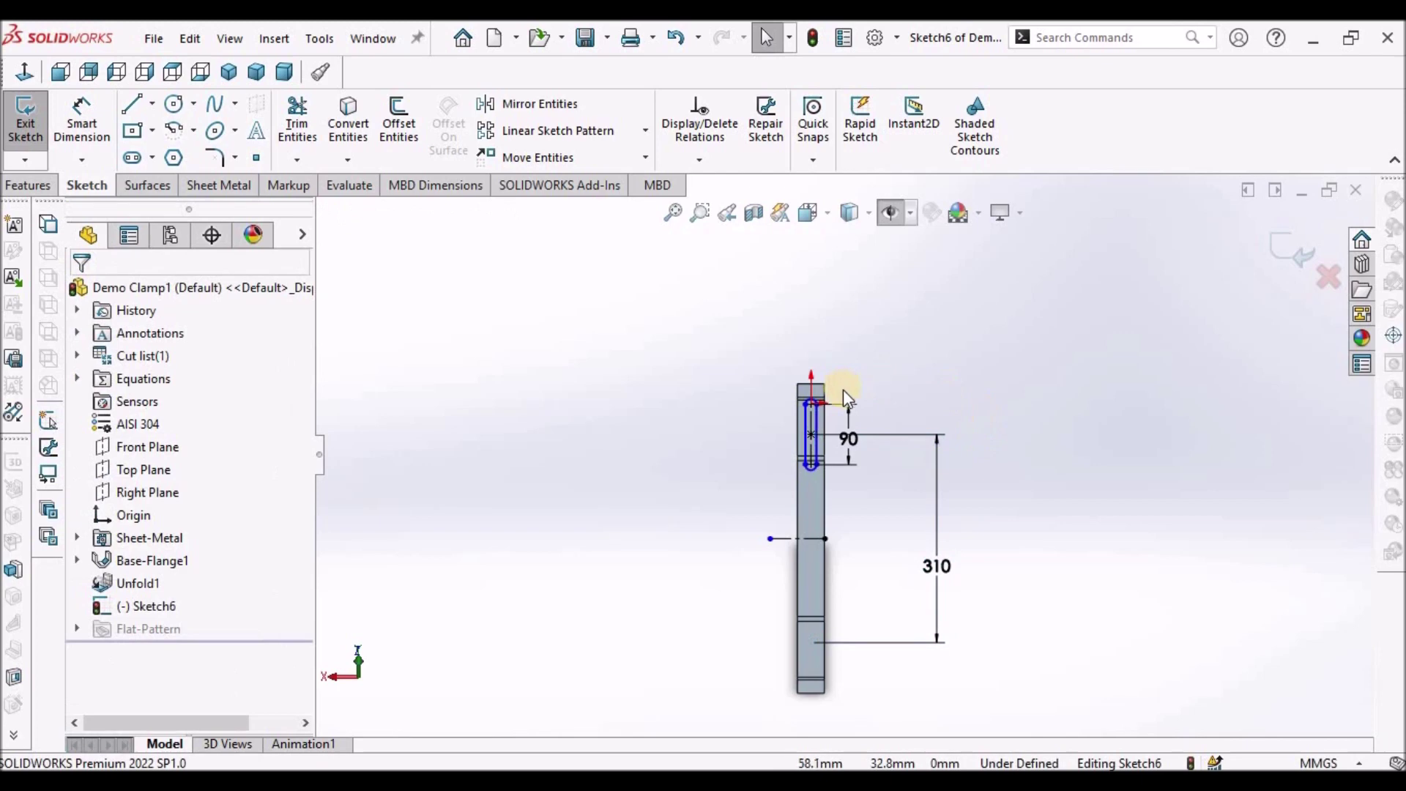
scroll(844, 394, "down", 3)
Step: Set the slot width to 15 and zoom to fit the strip
left_click(73, 110)
scroll(769, 487, "down", 4)
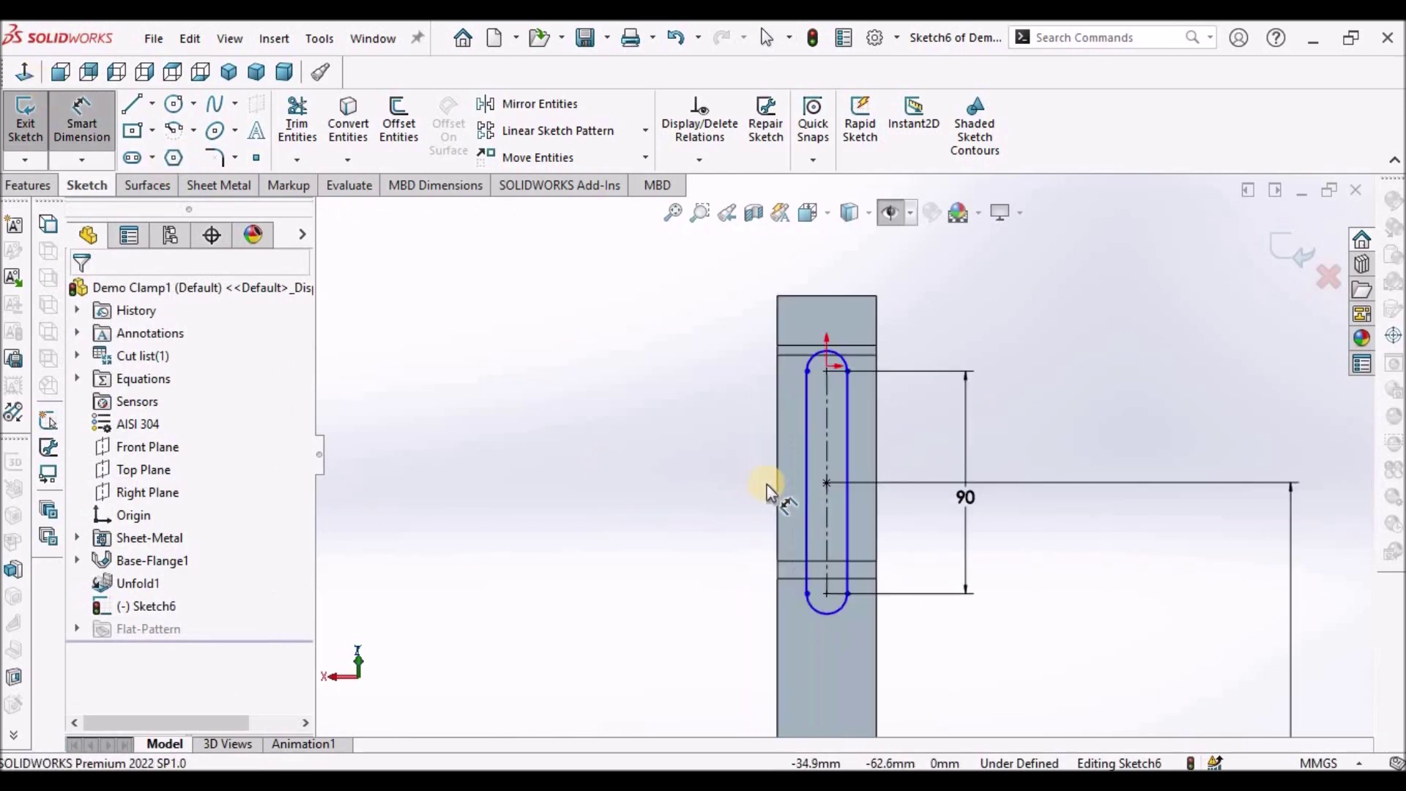
left_click(920, 418)
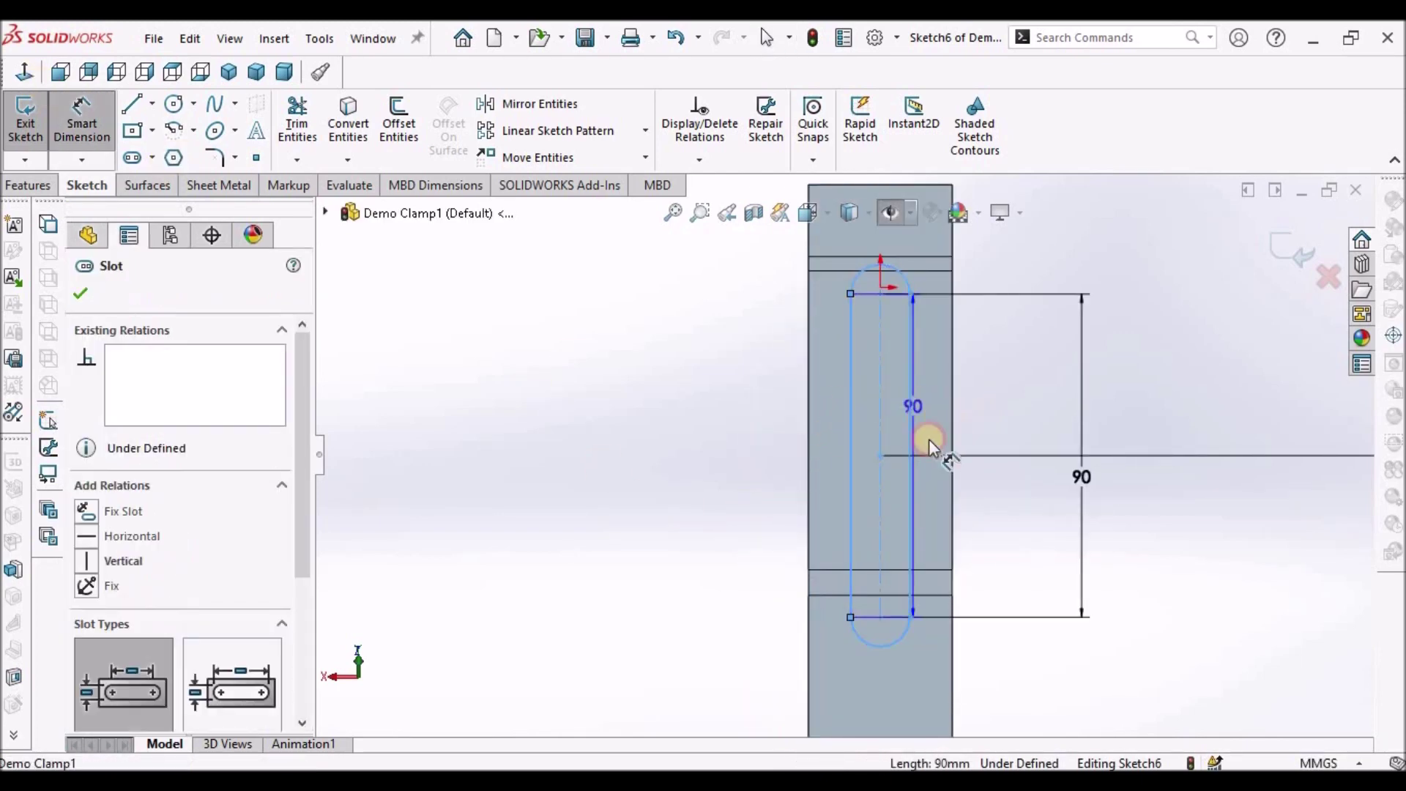
scroll(920, 329, "up", 5)
left_click(905, 373)
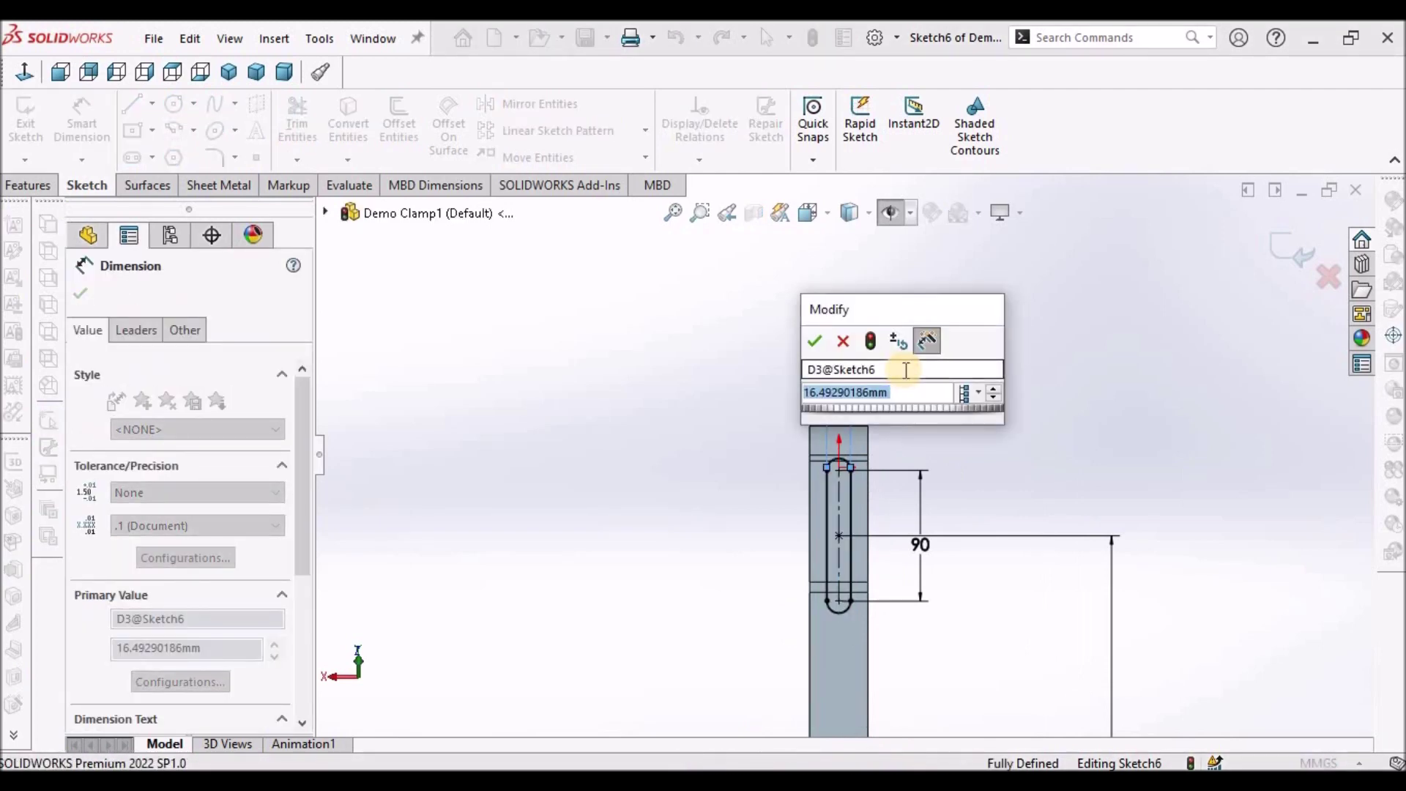
type("15")
key("Return")
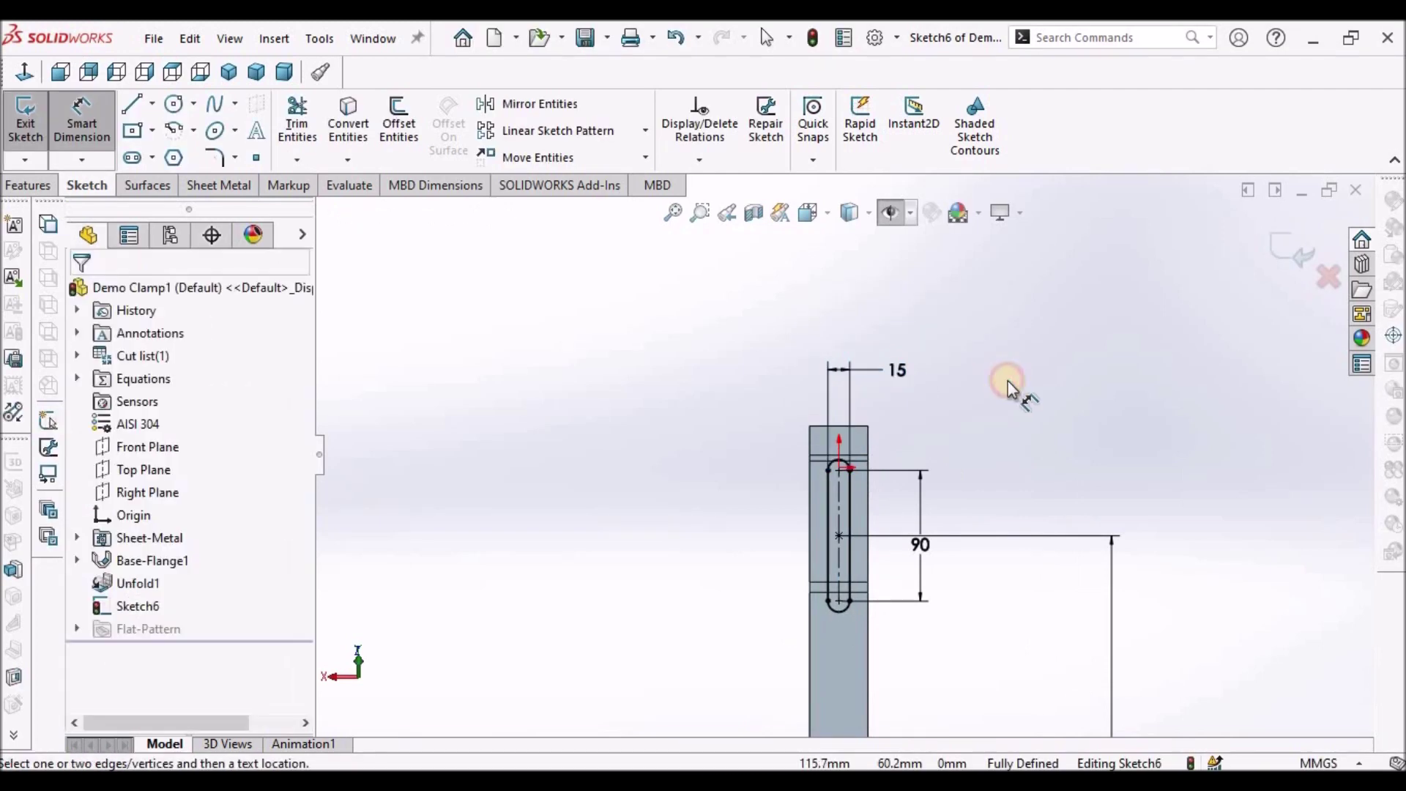
key("f")
scroll(967, 435, "down", 1)
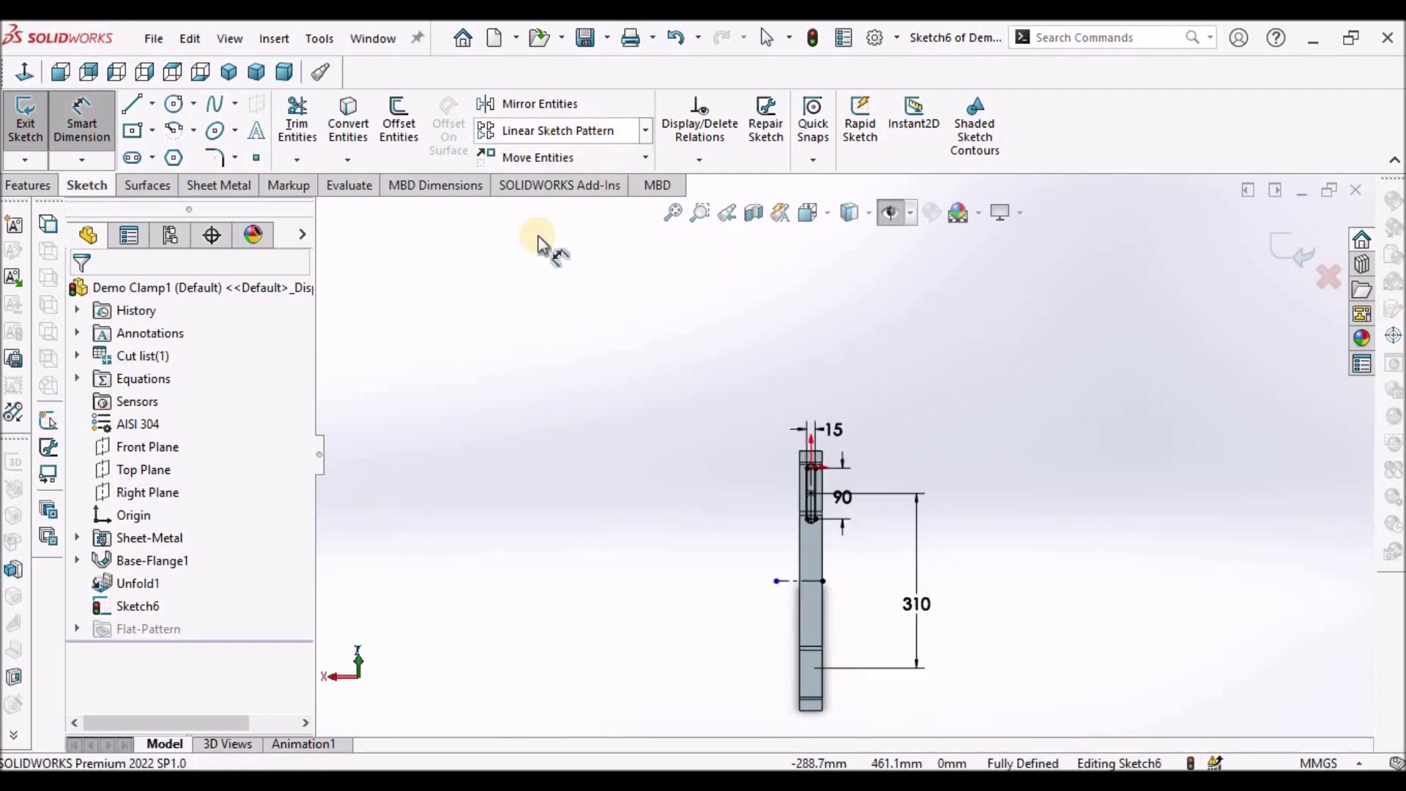
Step: Mirror Slot1 about the horizontal centerline Line5 to add a matching slot at the strip's other end
right_click(435, 297)
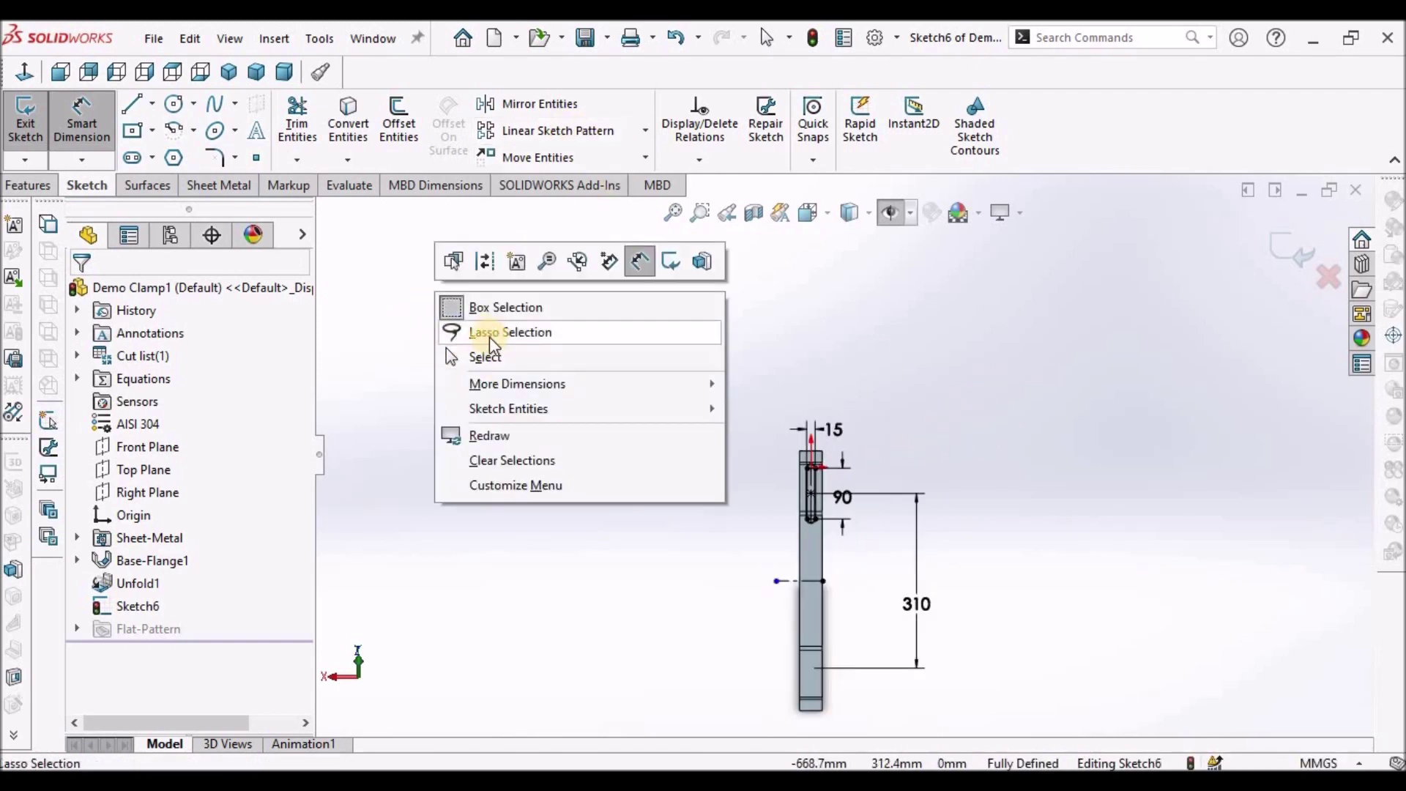
left_click(486, 355)
left_click(506, 104)
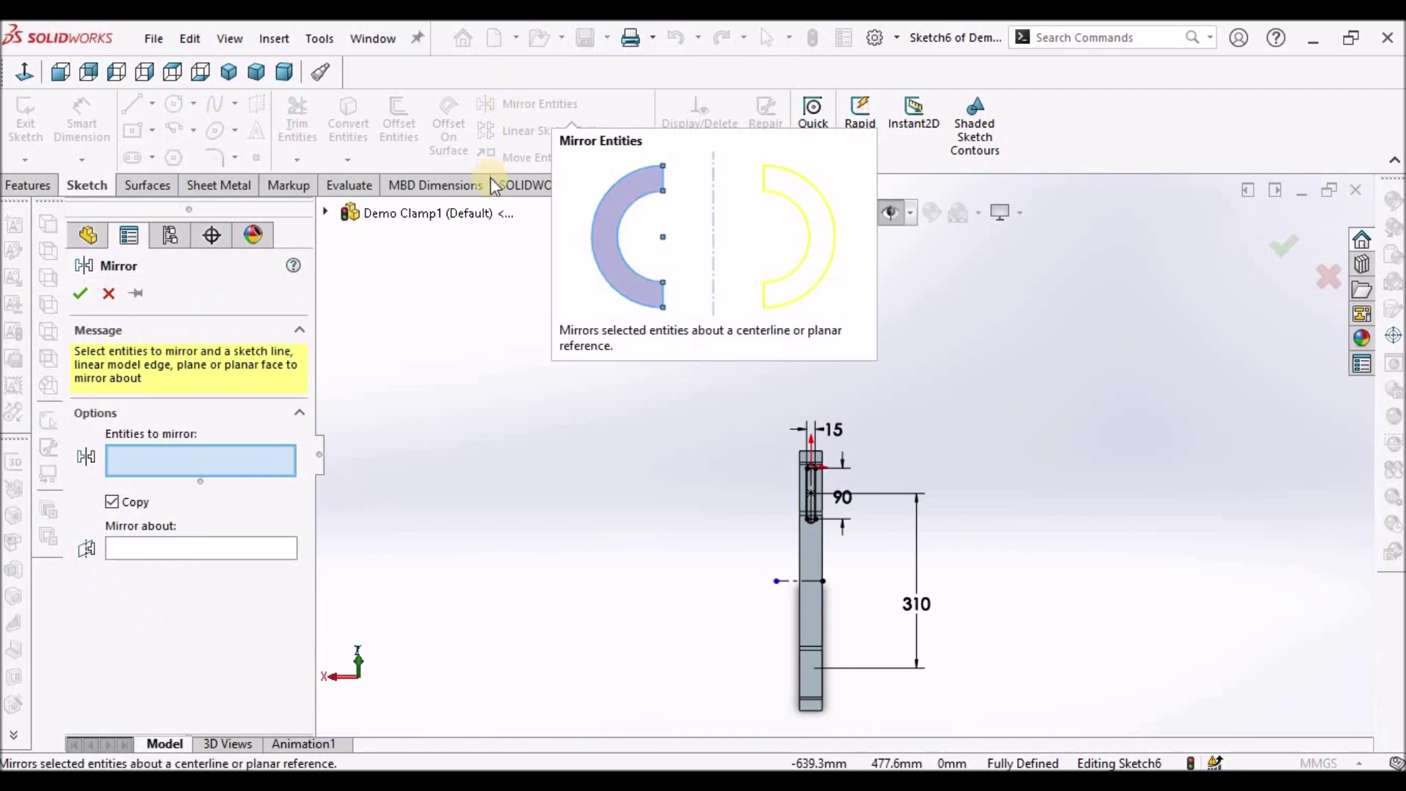
left_click_drag(759, 431, 852, 573)
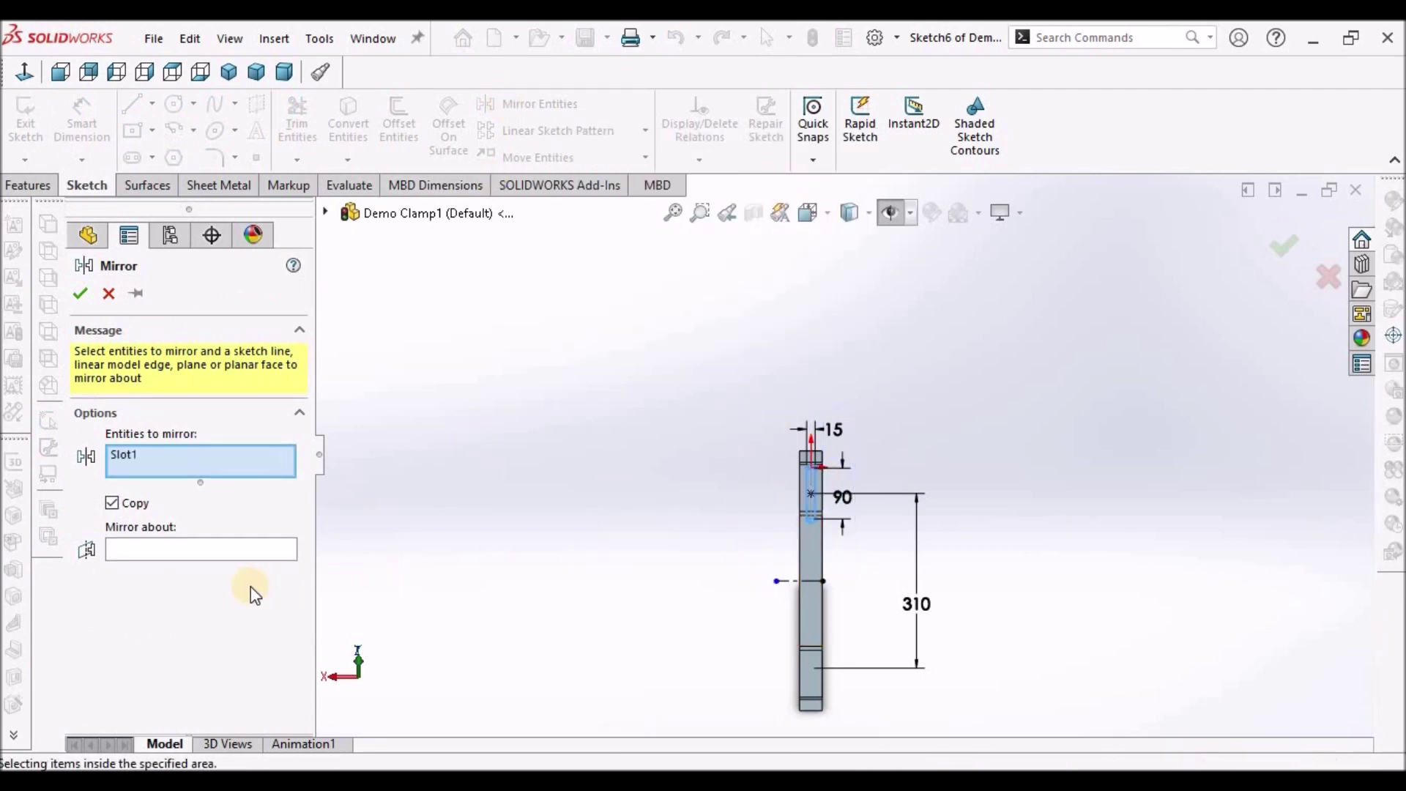
left_click(173, 548)
scroll(719, 575, "down", 4)
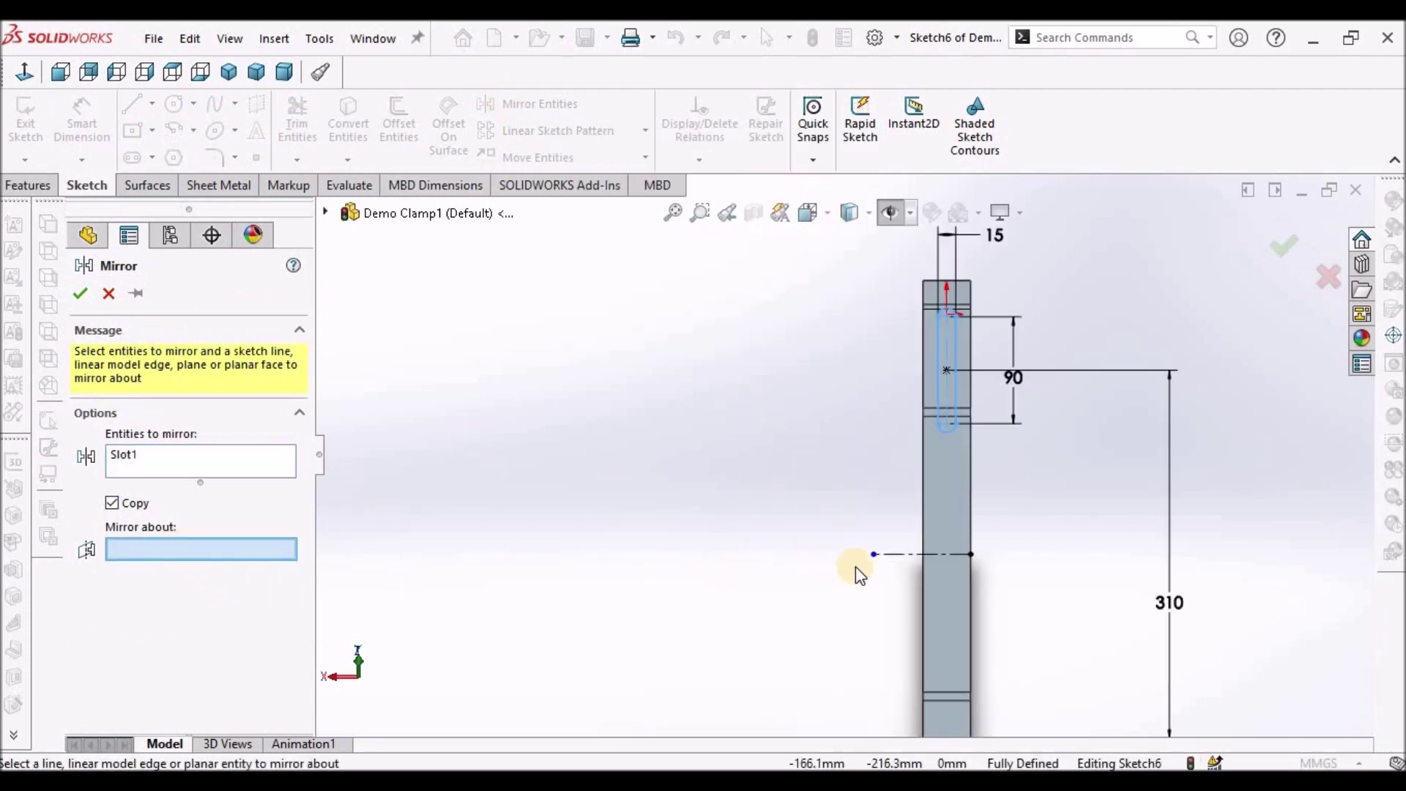
left_click(917, 551)
scroll(842, 461, "up", 5)
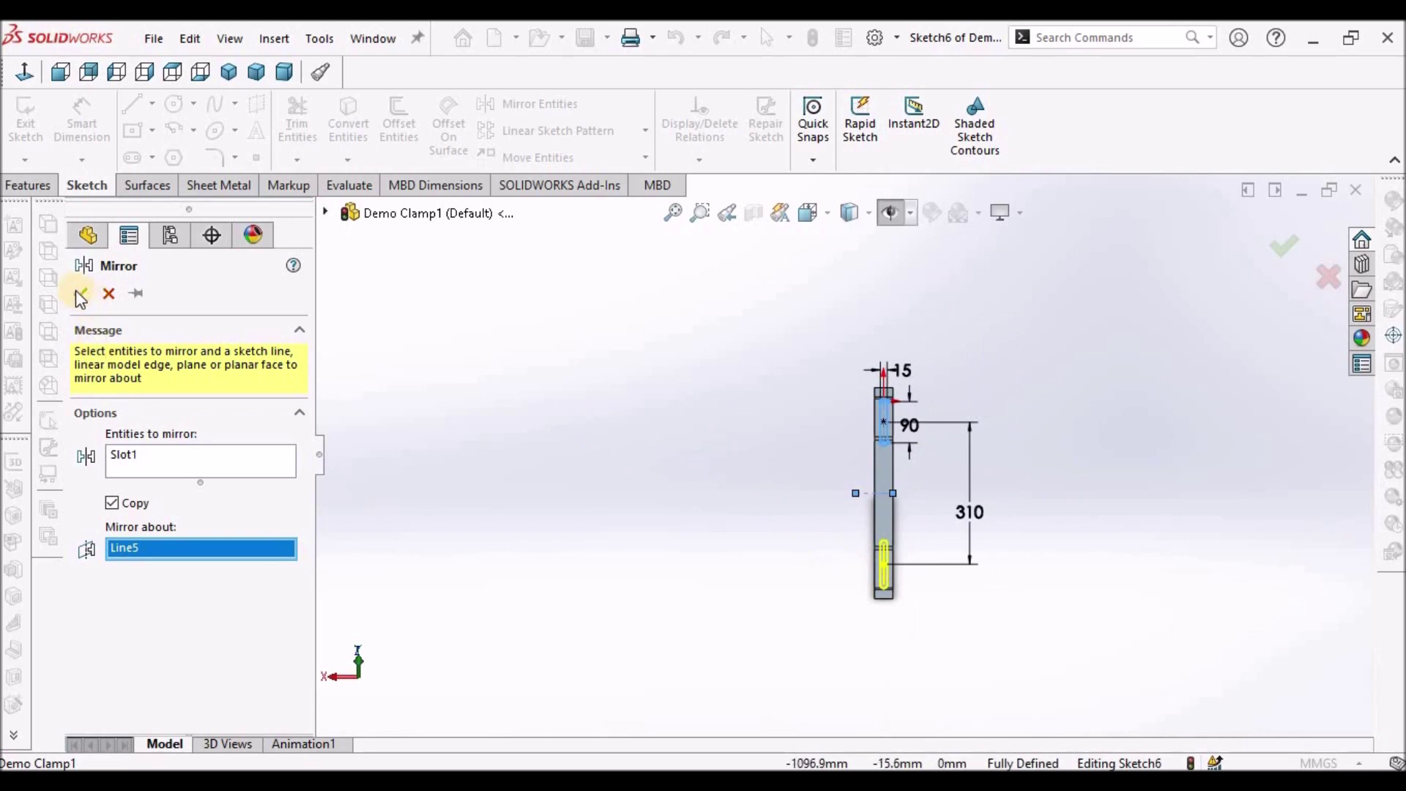
Step: Create Cut-Extrude1 through both slots with its depth linked to the sheet thickness
left_click(233, 187)
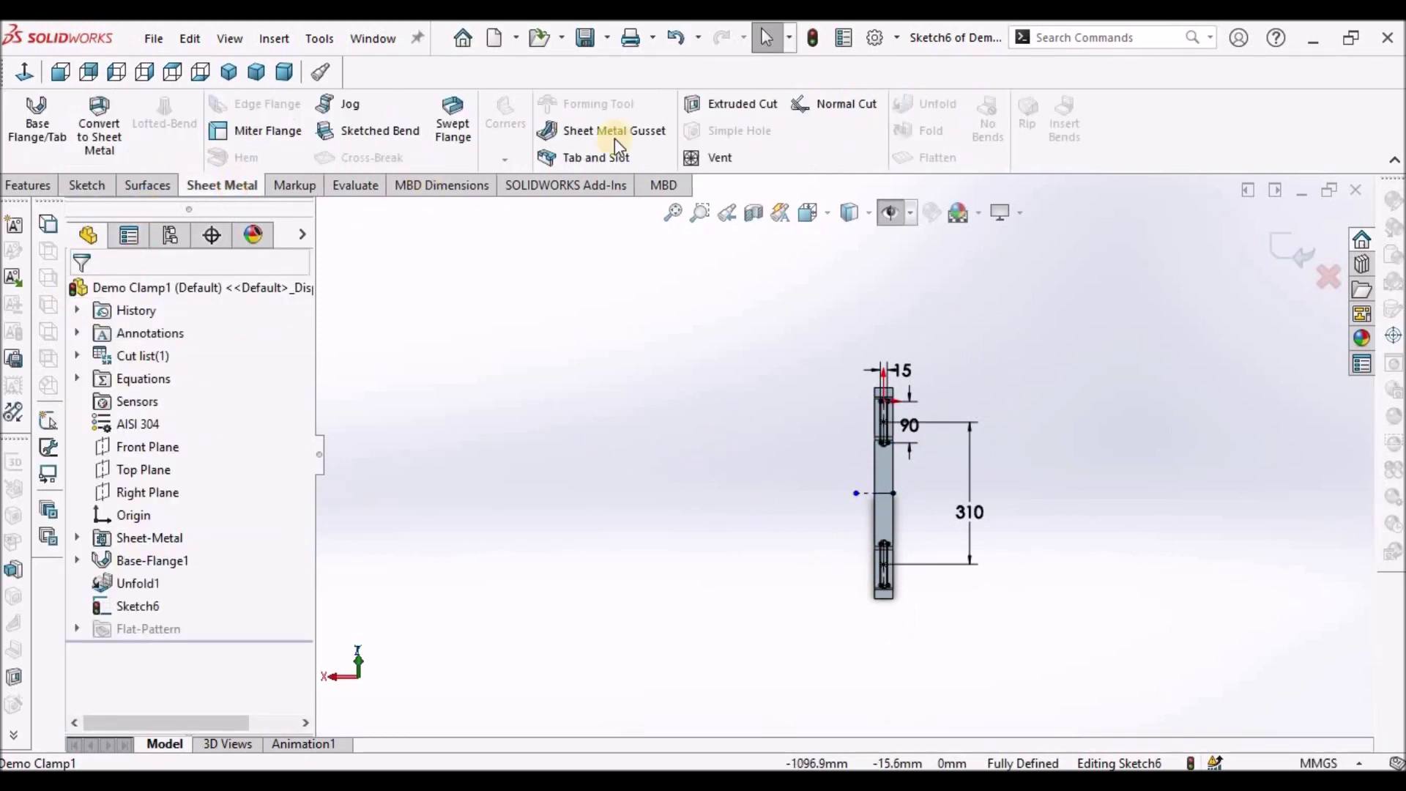
left_click(737, 103)
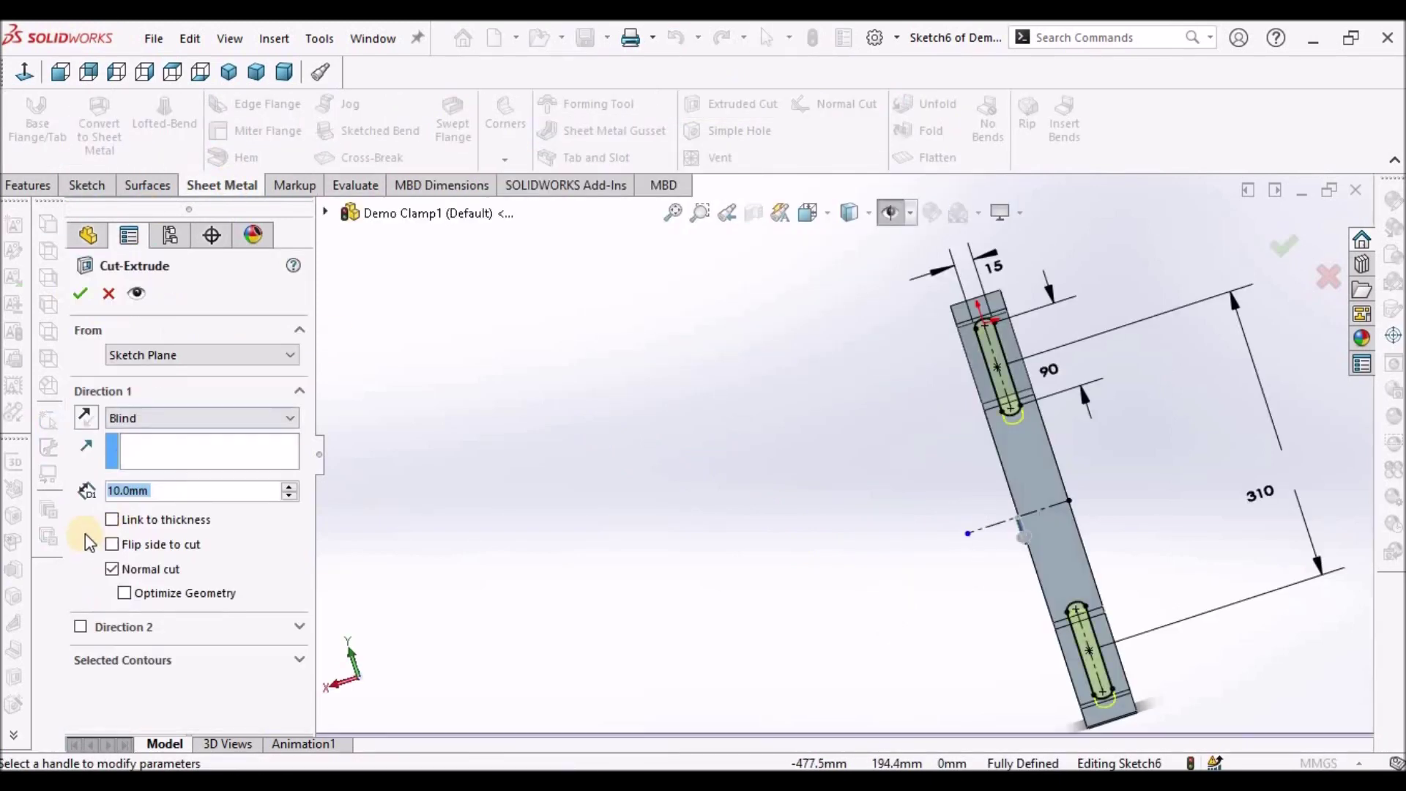
left_click(113, 522)
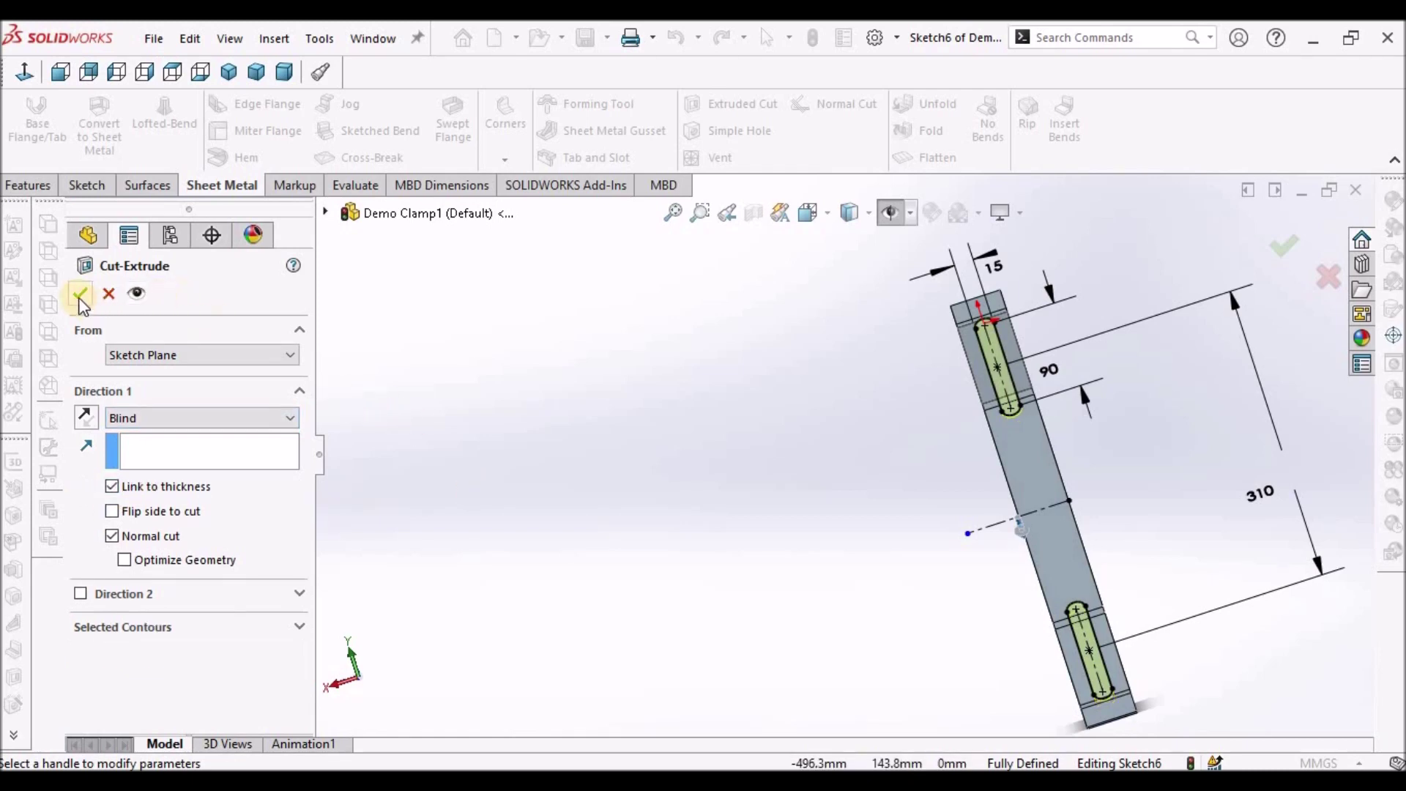
right_click(713, 448)
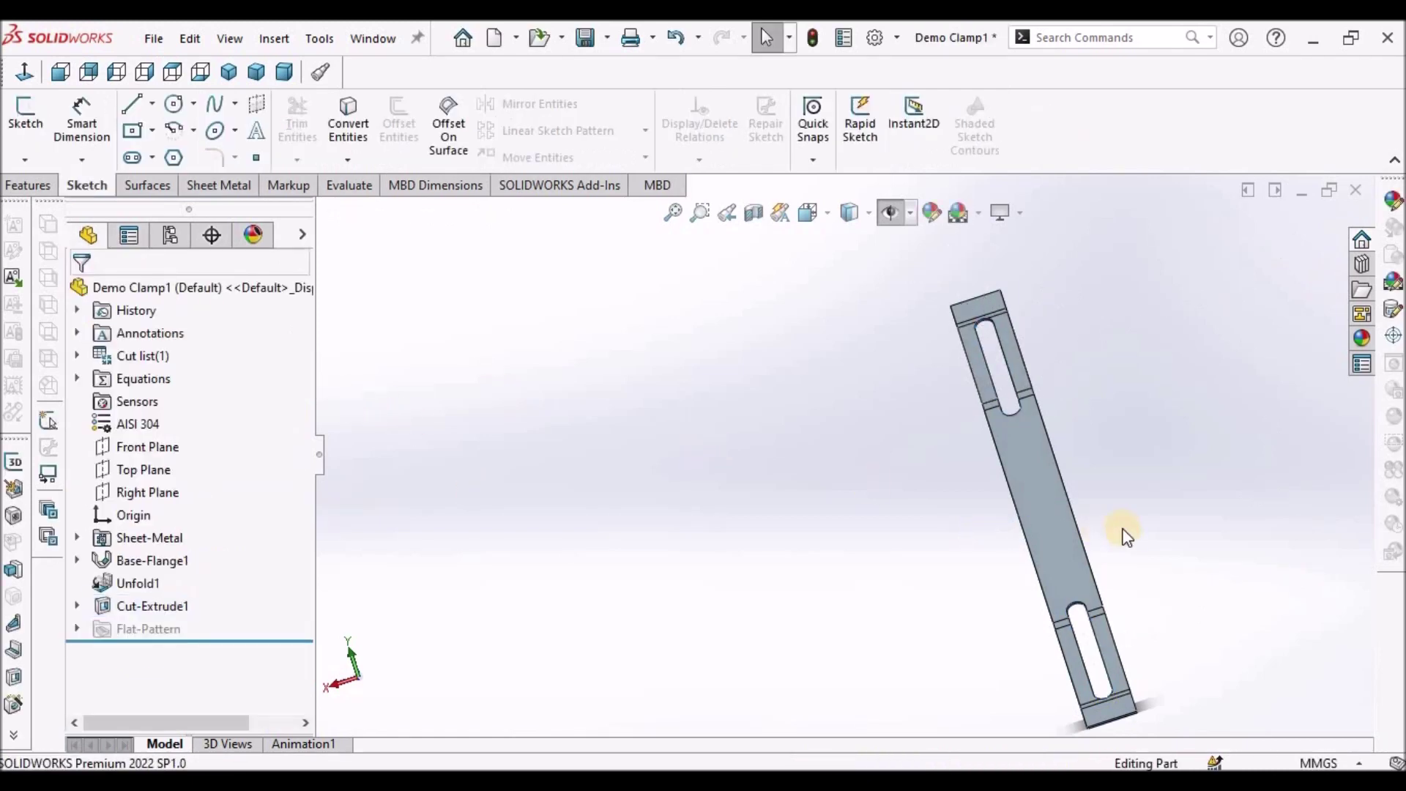
scroll(1078, 469, "down", 3)
middle_click_drag(1061, 443, 911, 534)
Step: Add a Fold1 feature that collects all five bends to refold the strip into the clamp
left_click(209, 187)
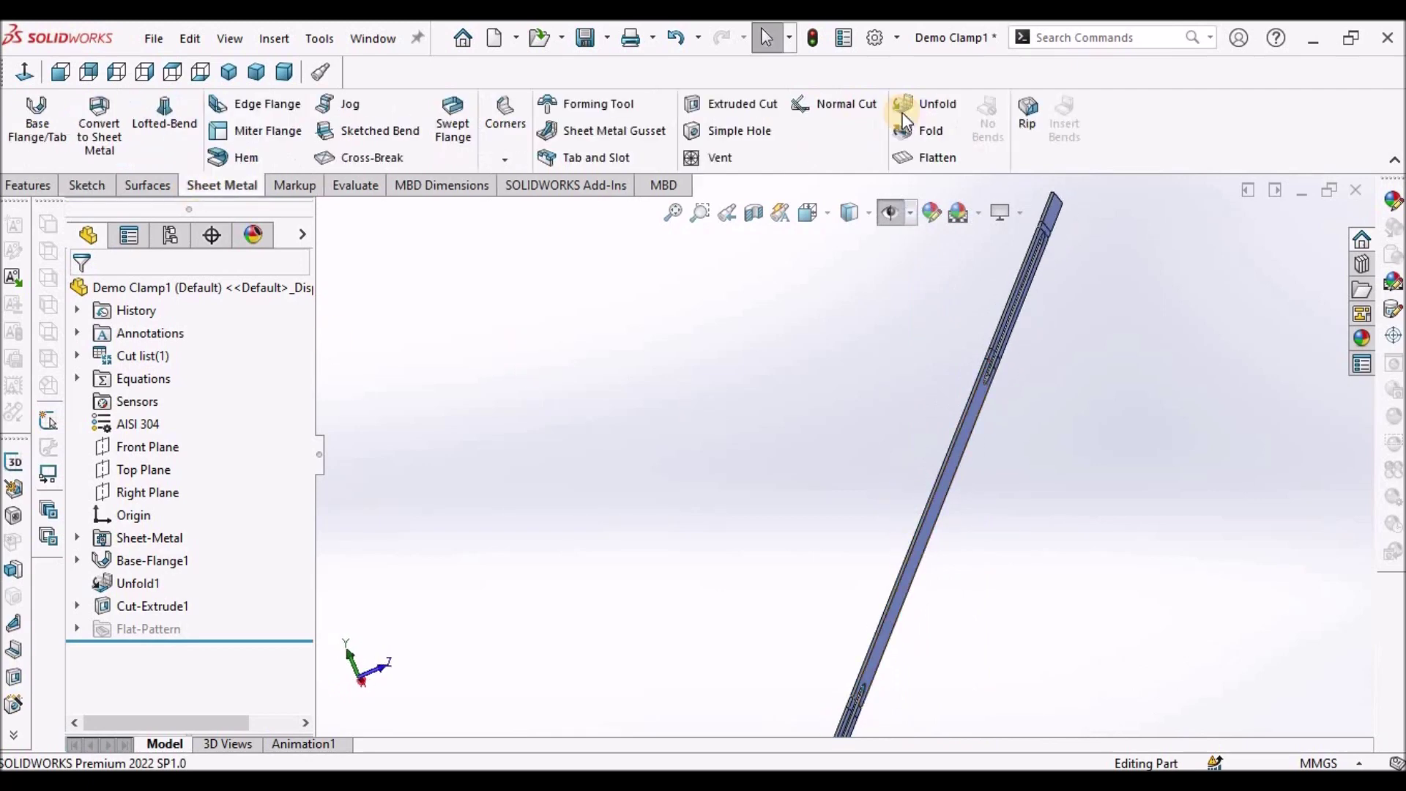
left_click(931, 132)
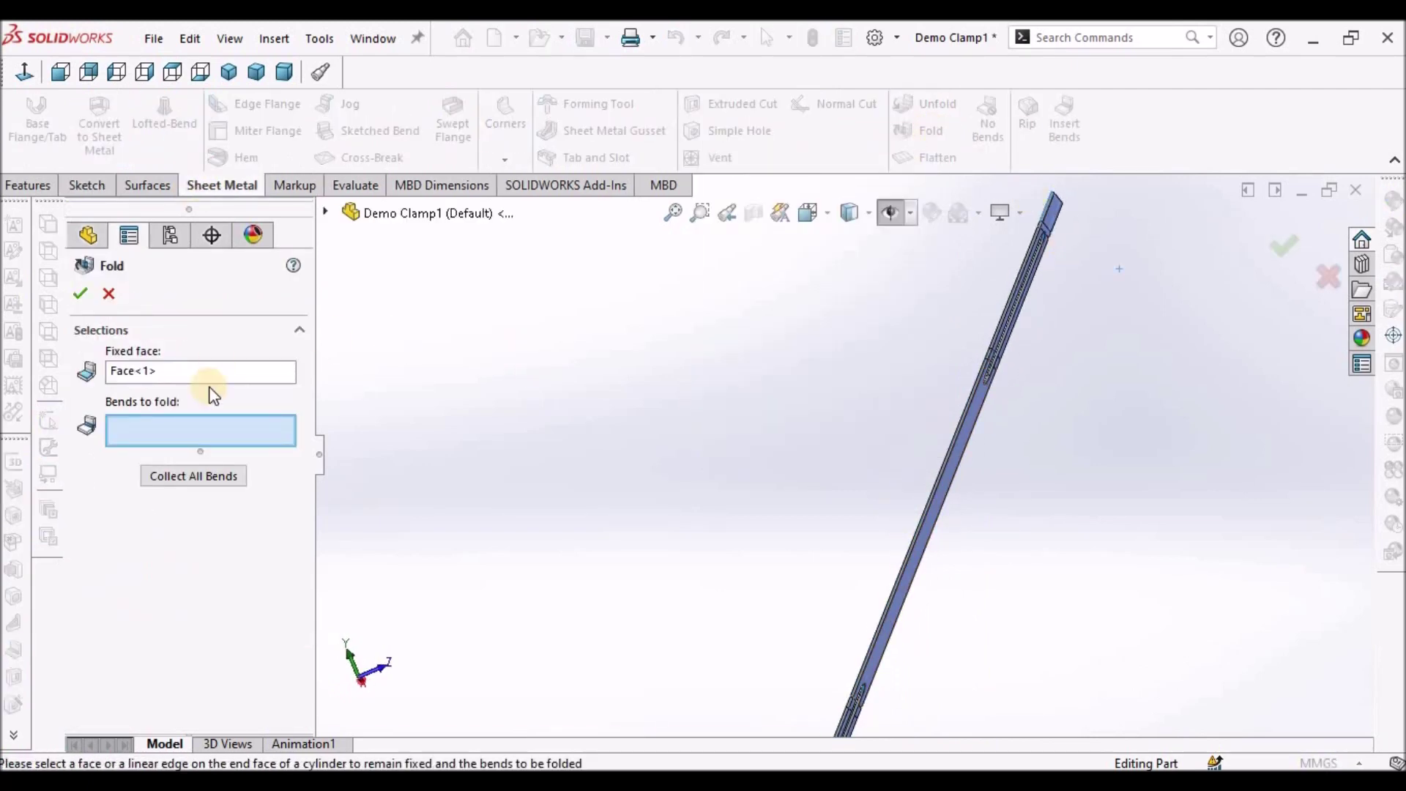
left_click(214, 478)
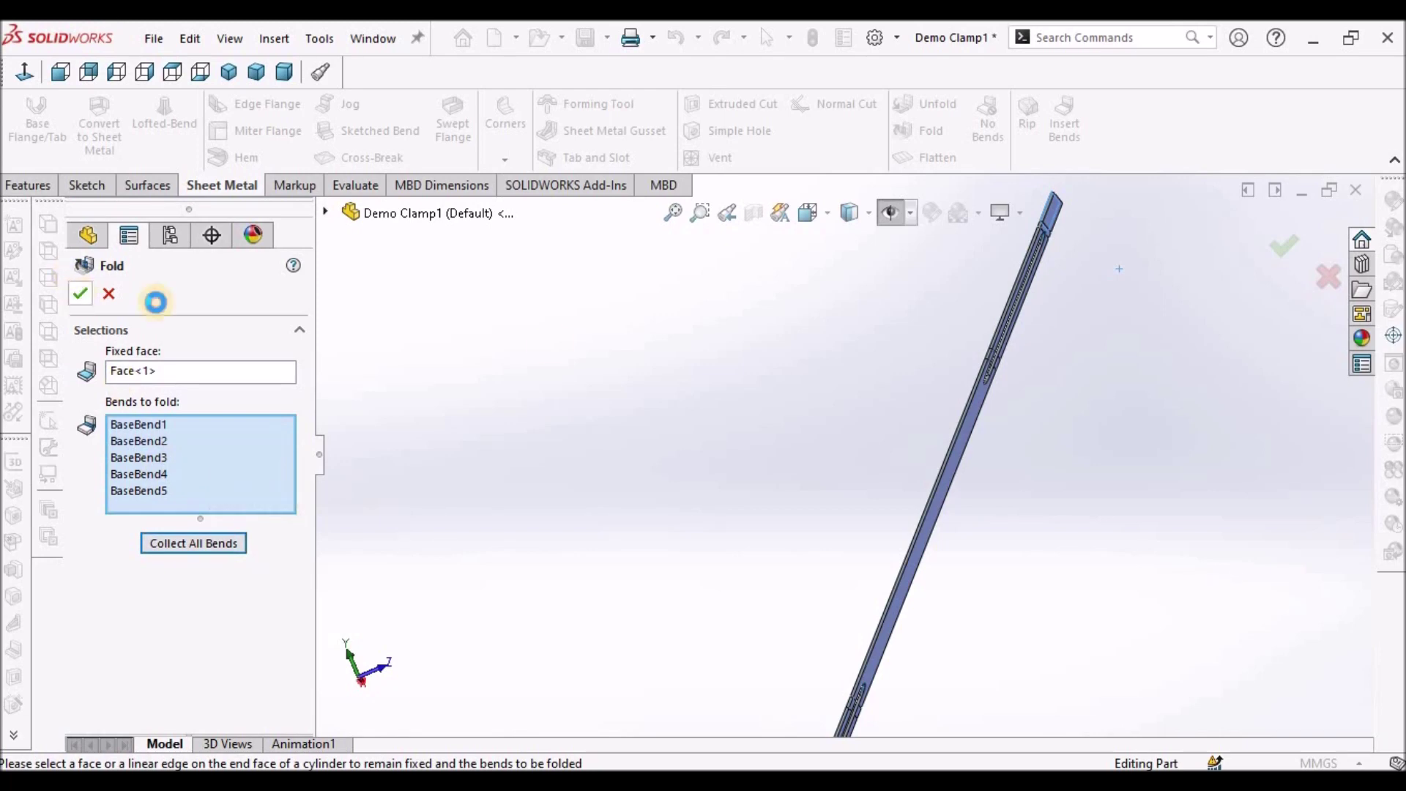
right_click(670, 355)
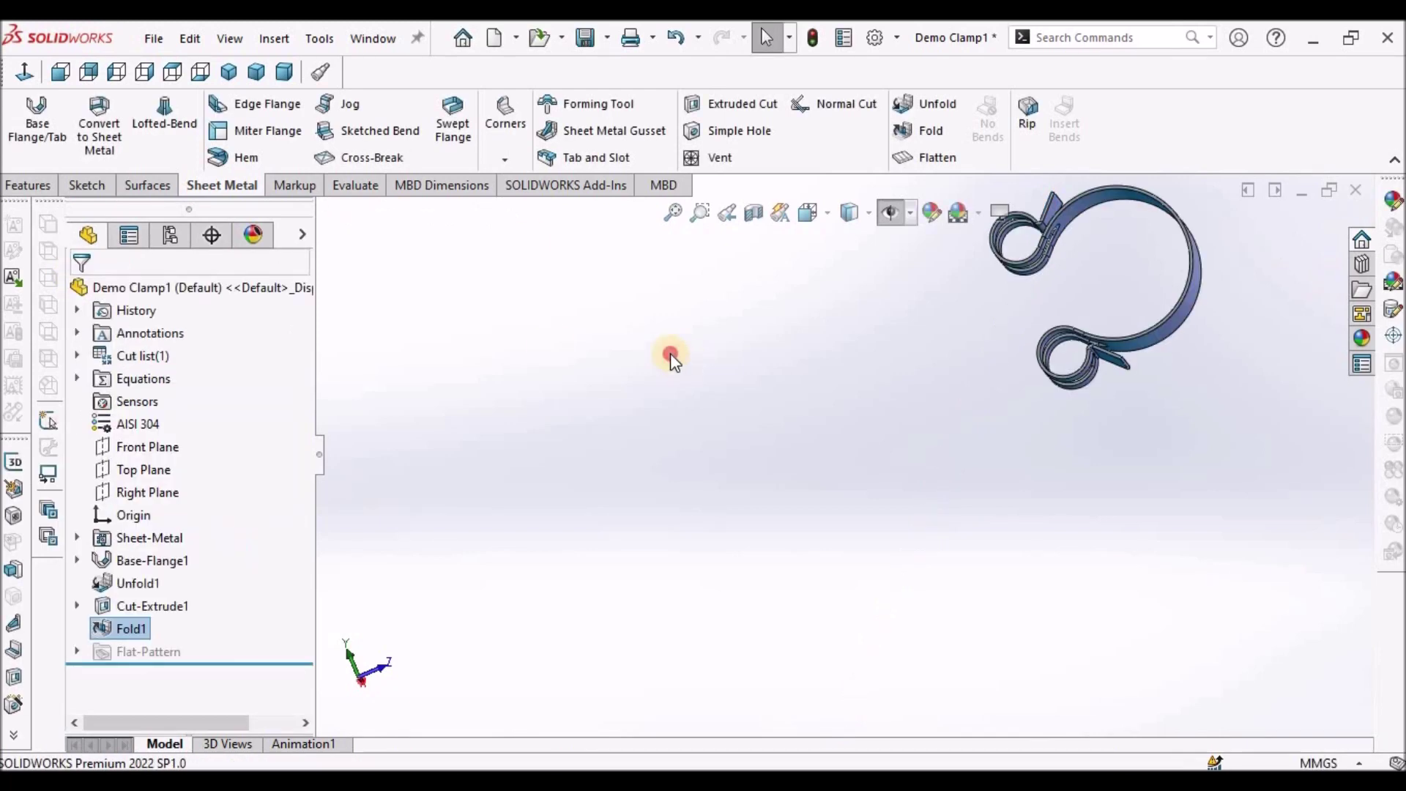
left_click(282, 72)
mouse_move(1005, 397)
middle_mouse_down()
mouse_move(978, 447)
mouse_move(879, 368)
mouse_move(969, 518)
mouse_move(1070, 578)
mouse_move(1083, 669)
mouse_move(992, 678)
mouse_move(867, 654)
mouse_move(834, 716)
mouse_move(354, 591)
mouse_move(363, 440)
middle_mouse_up()
Step: Orbit the folded clamp from the dimetric view to inspect its top and slotted ears
left_click(1000, 369)
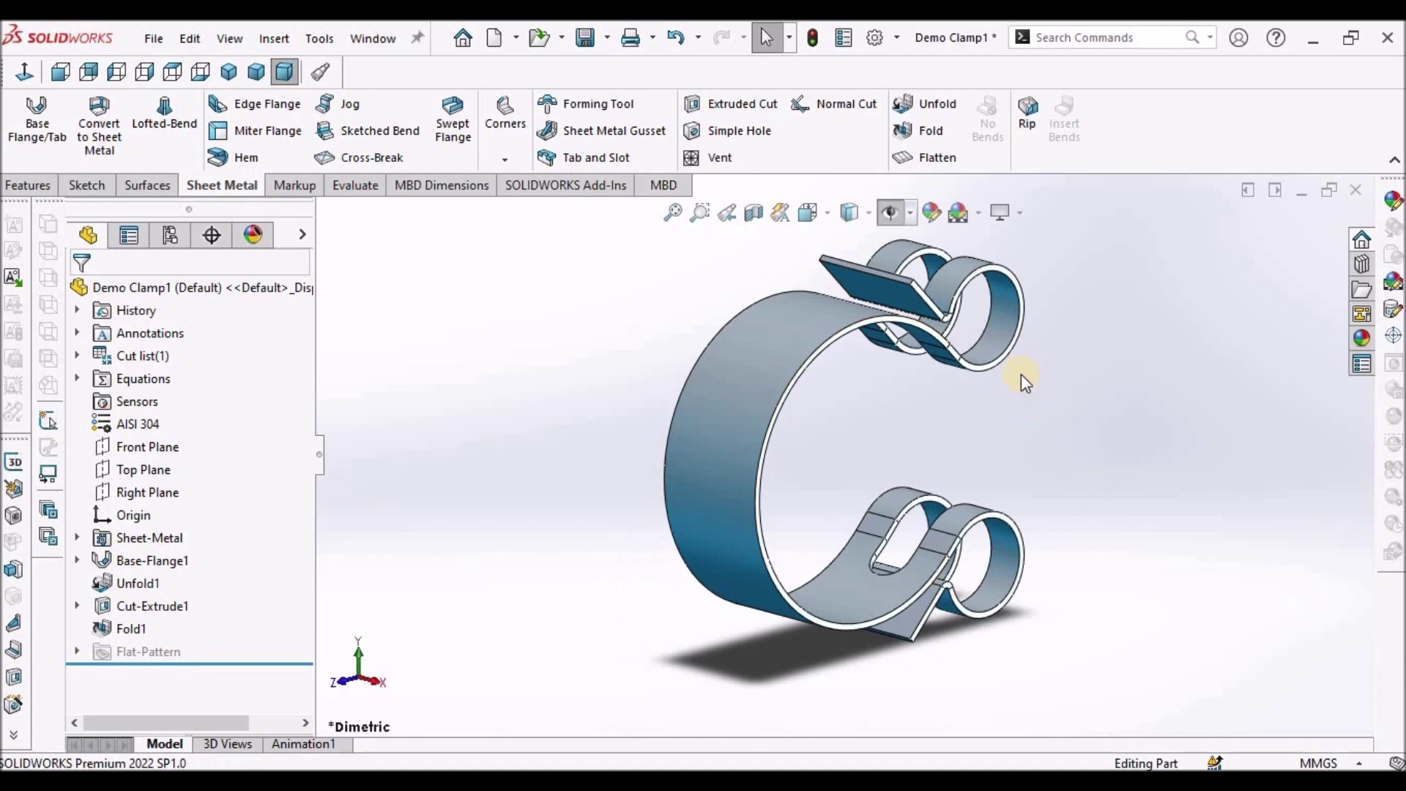
middle_click_drag(982, 359, 932, 481)
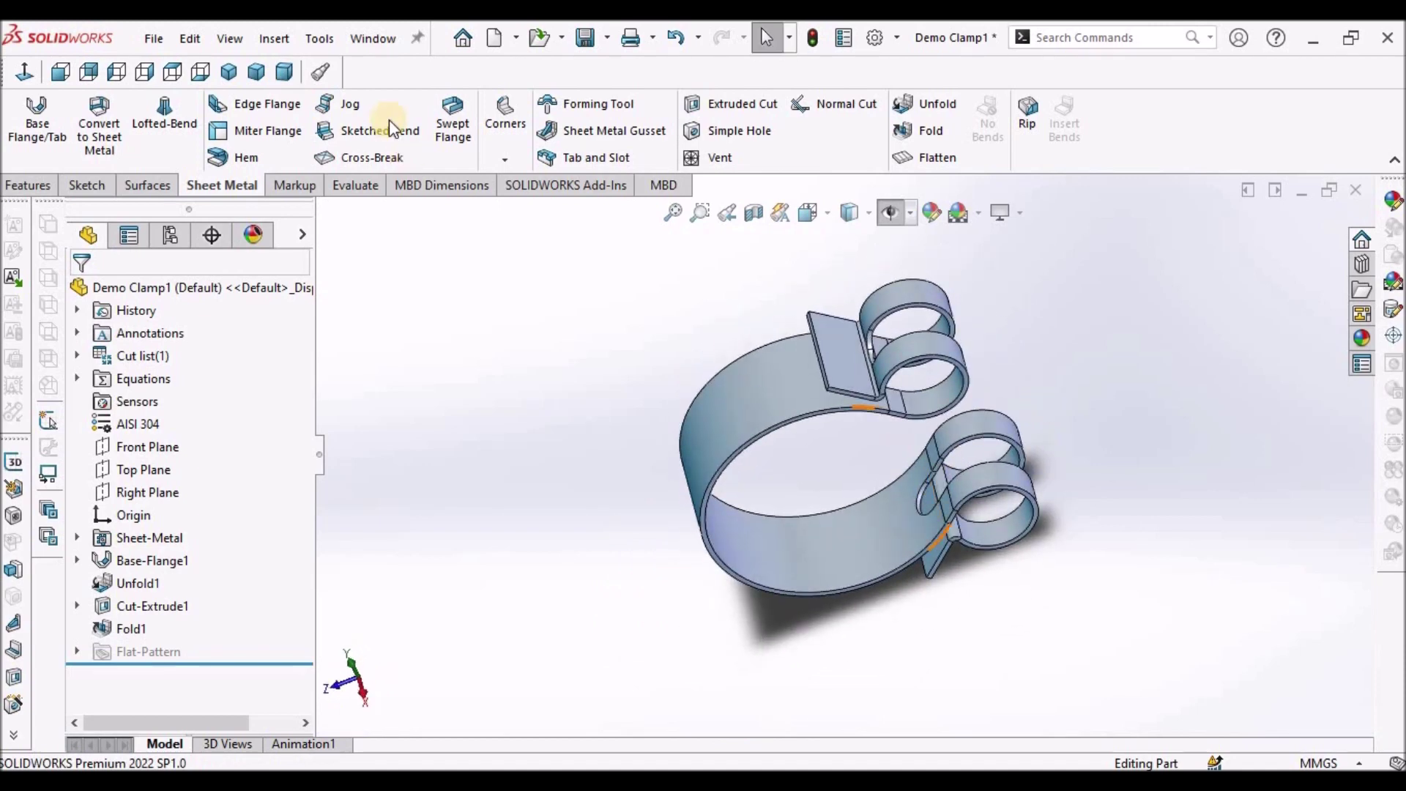
left_click(255, 72)
middle_click_drag(1052, 346, 983, 449)
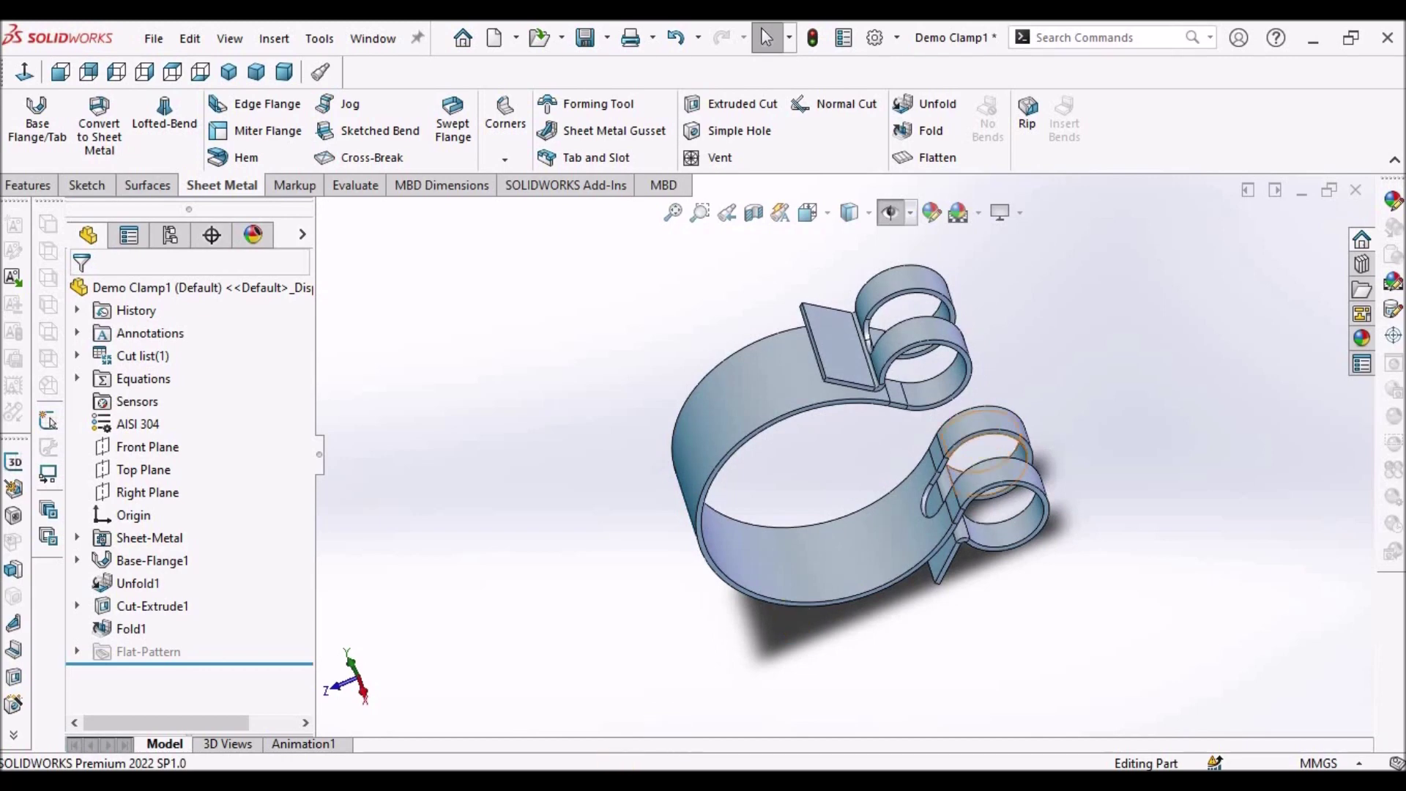